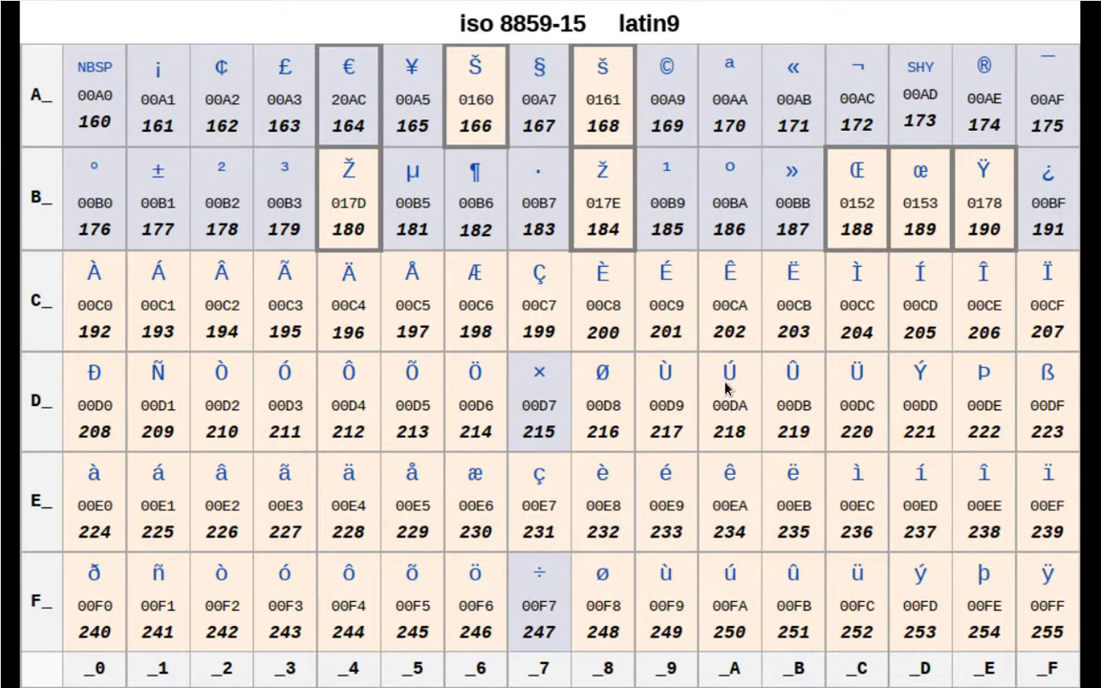
# Step: Examine the Code page 850 character table in c850.png full screen, then return to the latin9 table
pyautogui.hotkey('alt', 'Tab')
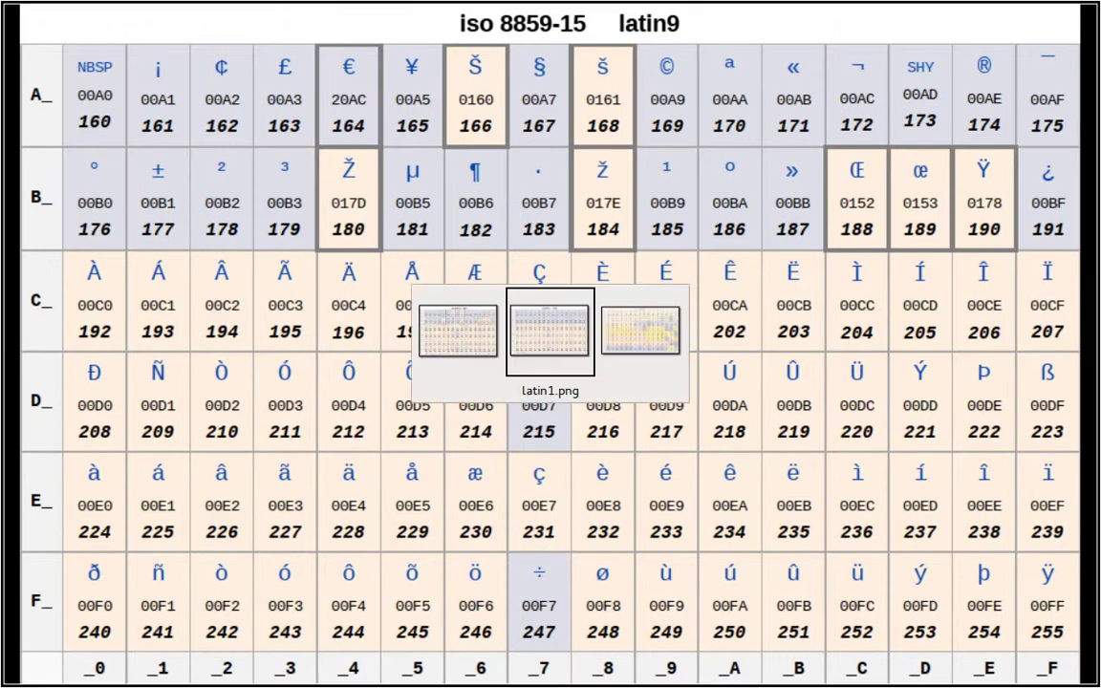
pyautogui.hotkey('alt', 'Tab')
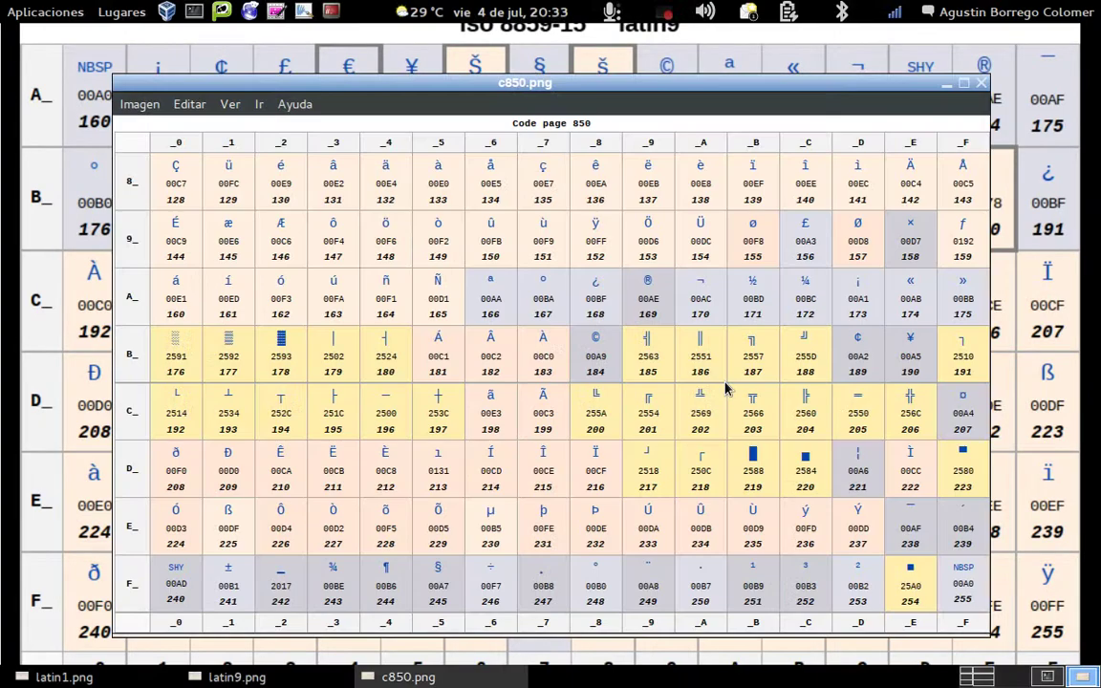
pyautogui.click(962, 86)
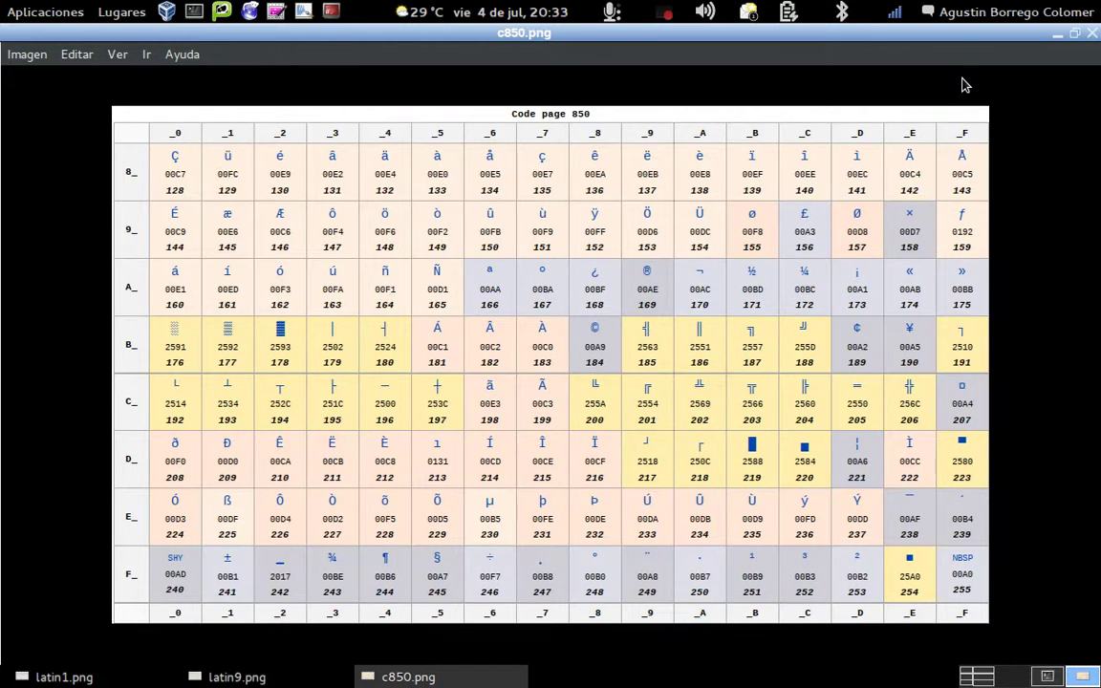
pyautogui.press('F11')
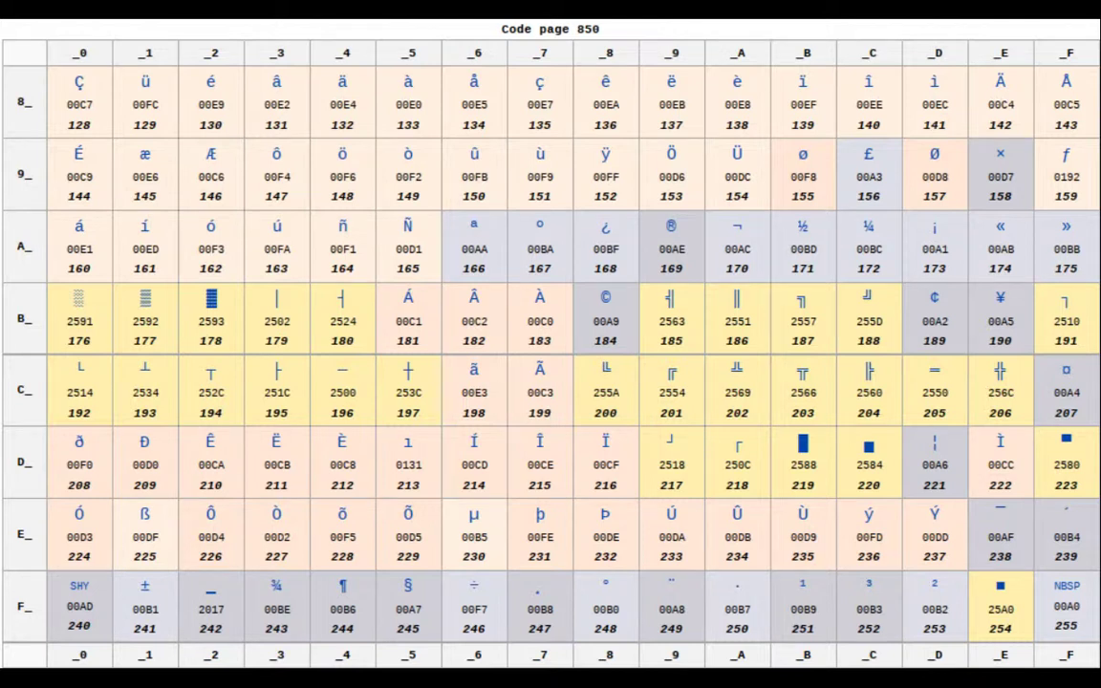
pyautogui.hotkey('alt', 'Tab')
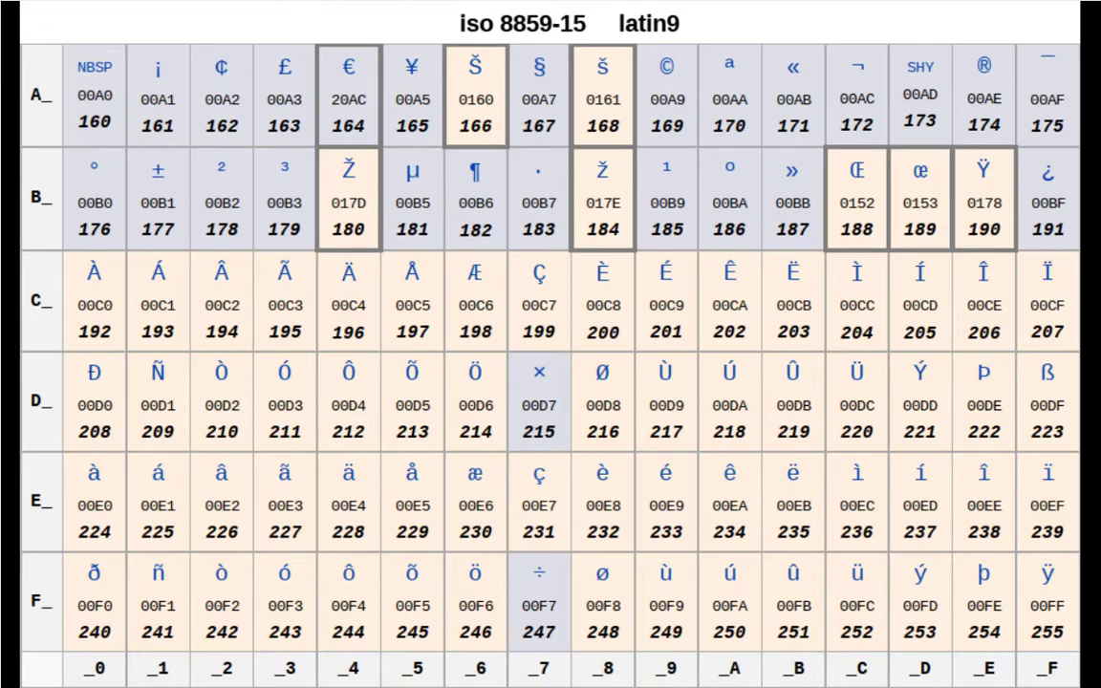
# Step: Switch to the terminal workspace, quit the supported-locales listing and clear the terminal screen
pyautogui.hotkey('ctrl', 'alt', 'Right')
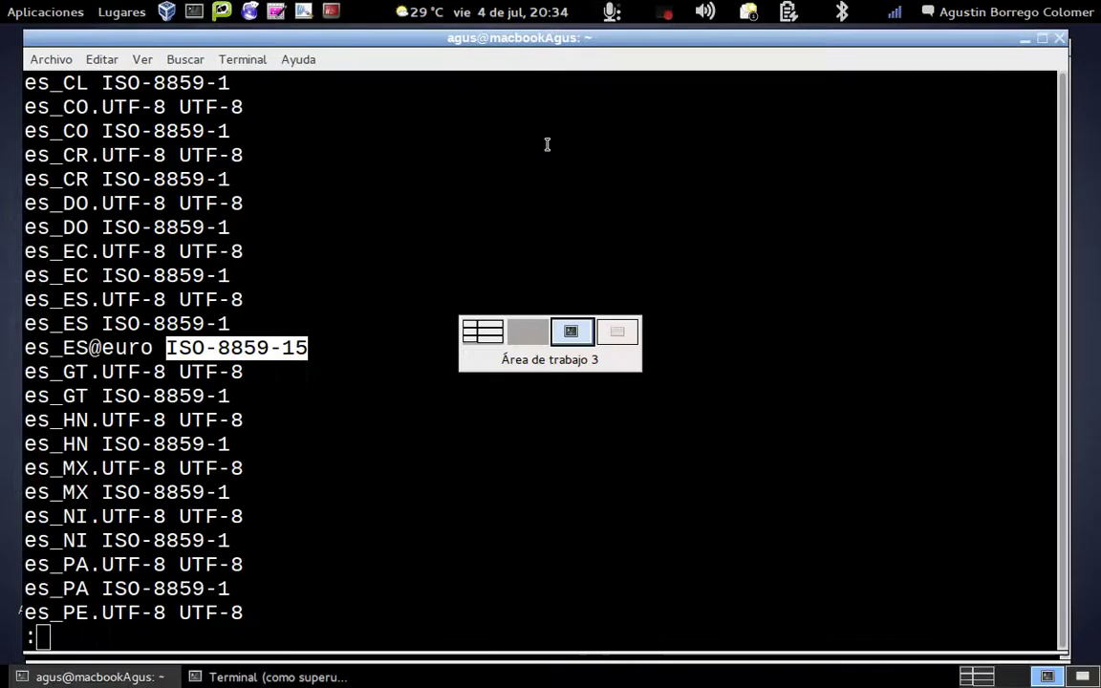
pyautogui.press('q')
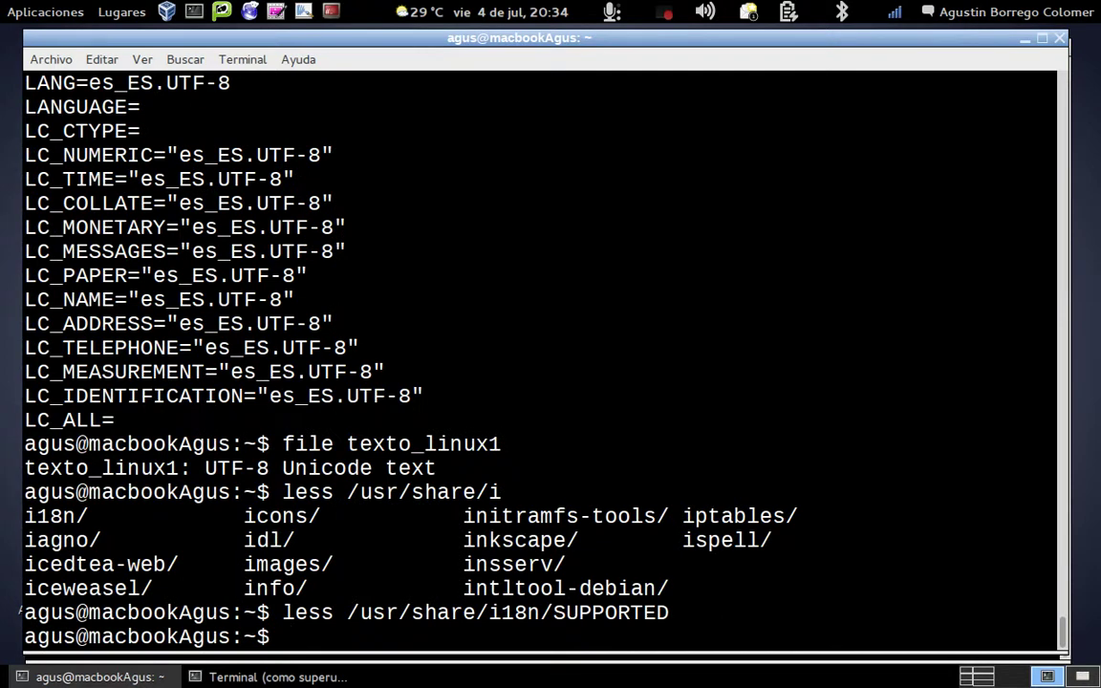
pyautogui.hotkey('ctrl', 'l')
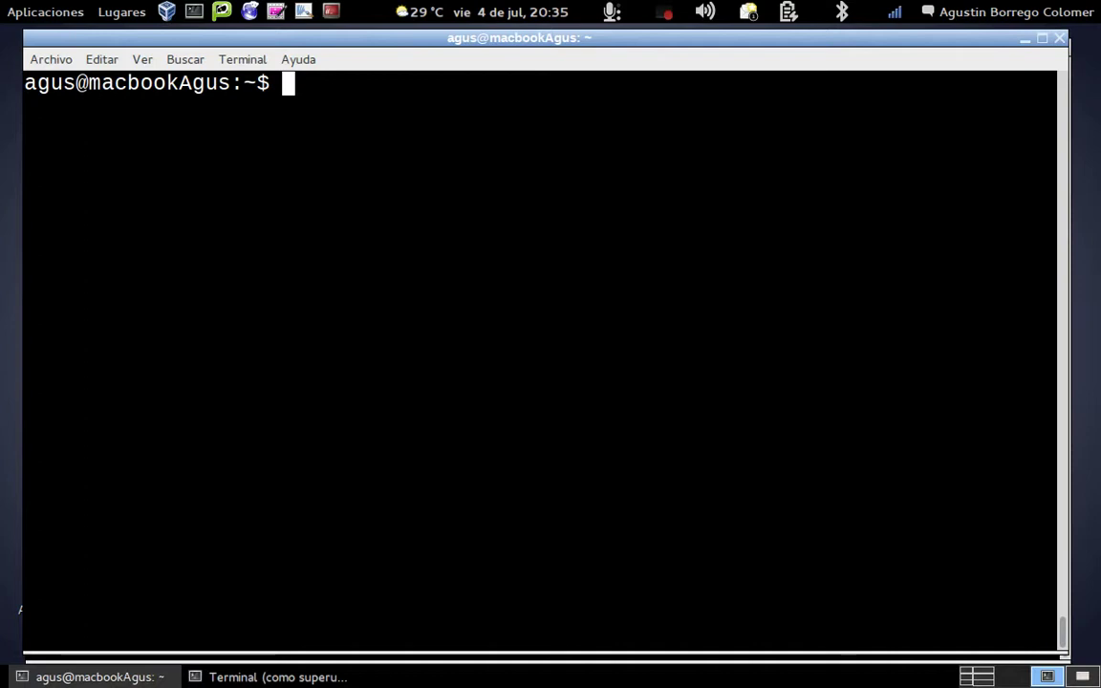
pyautogui.press('Up')
pyautogui.press('Up')
pyautogui.press('Up')
pyautogui.press('Up')
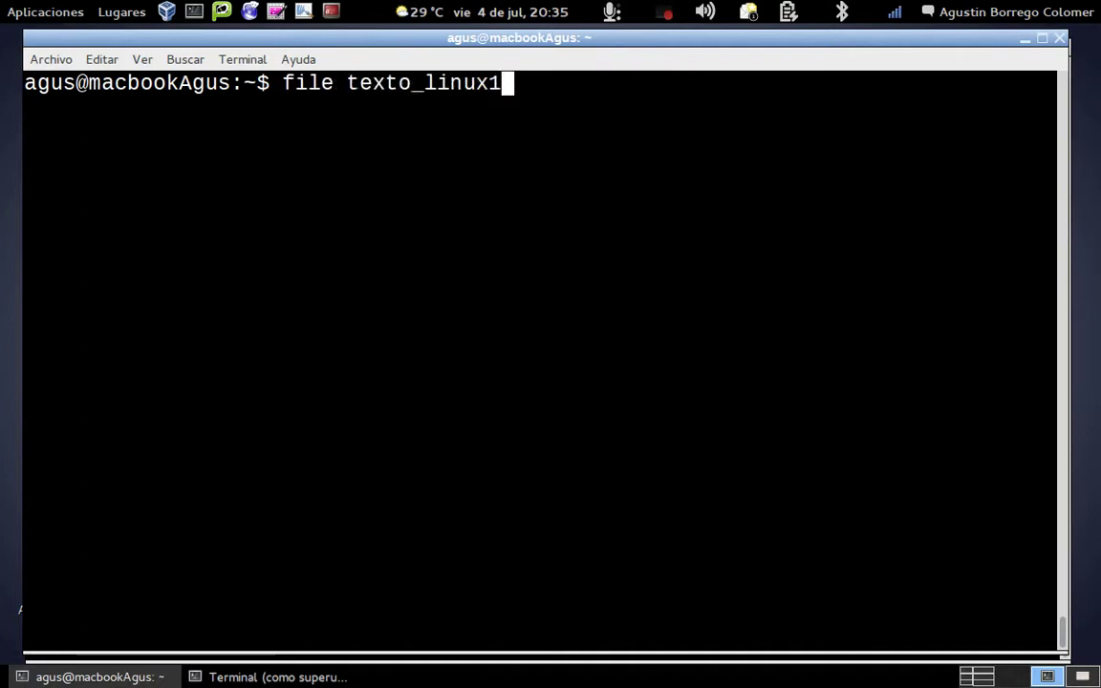
pyautogui.press('Up')
pyautogui.press('Up')
pyautogui.press('Up')
pyautogui.press('Up')
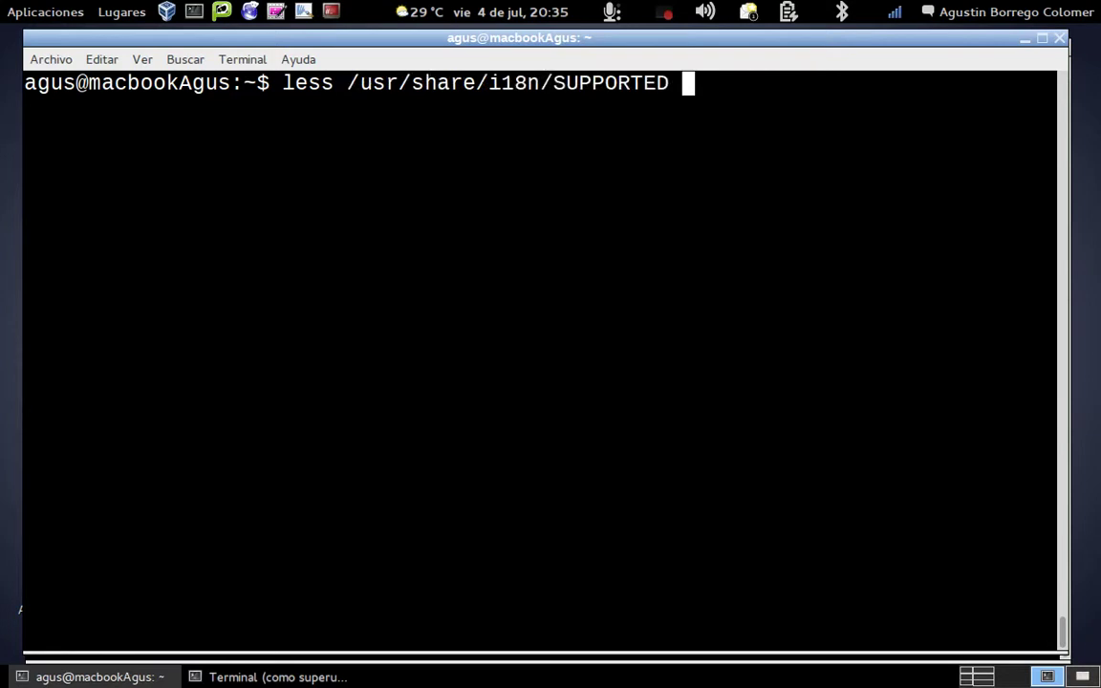
pyautogui.press('Up')
pyautogui.press('Up')
pyautogui.press('Up')
pyautogui.press('Up')
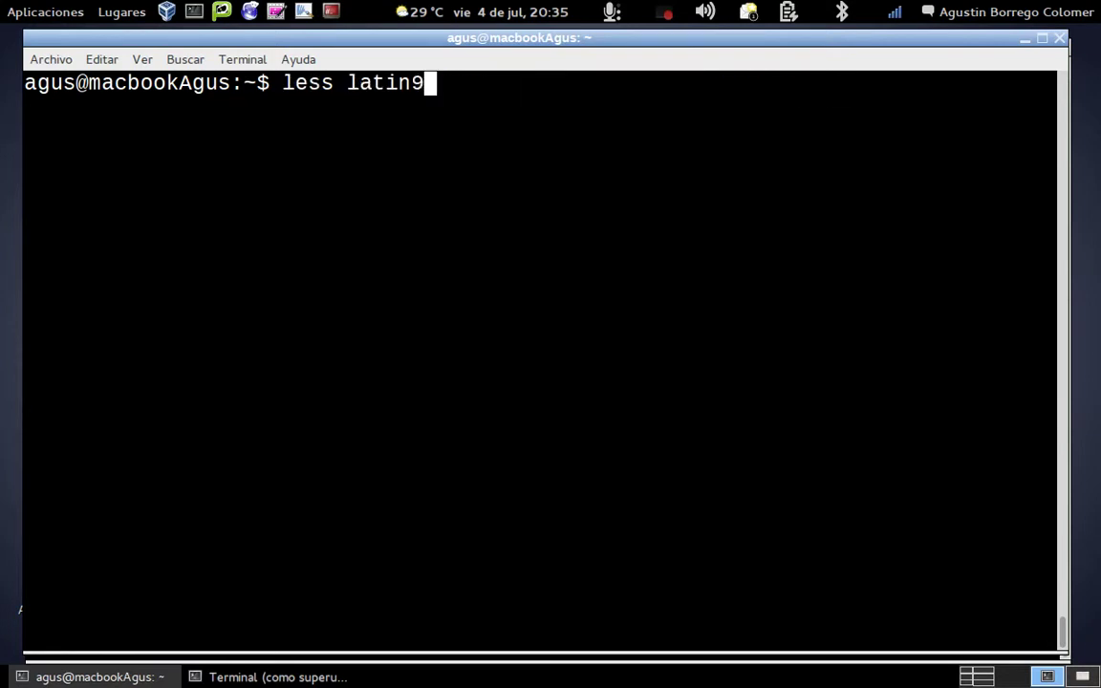
pyautogui.press('Up')
pyautogui.press('Up')
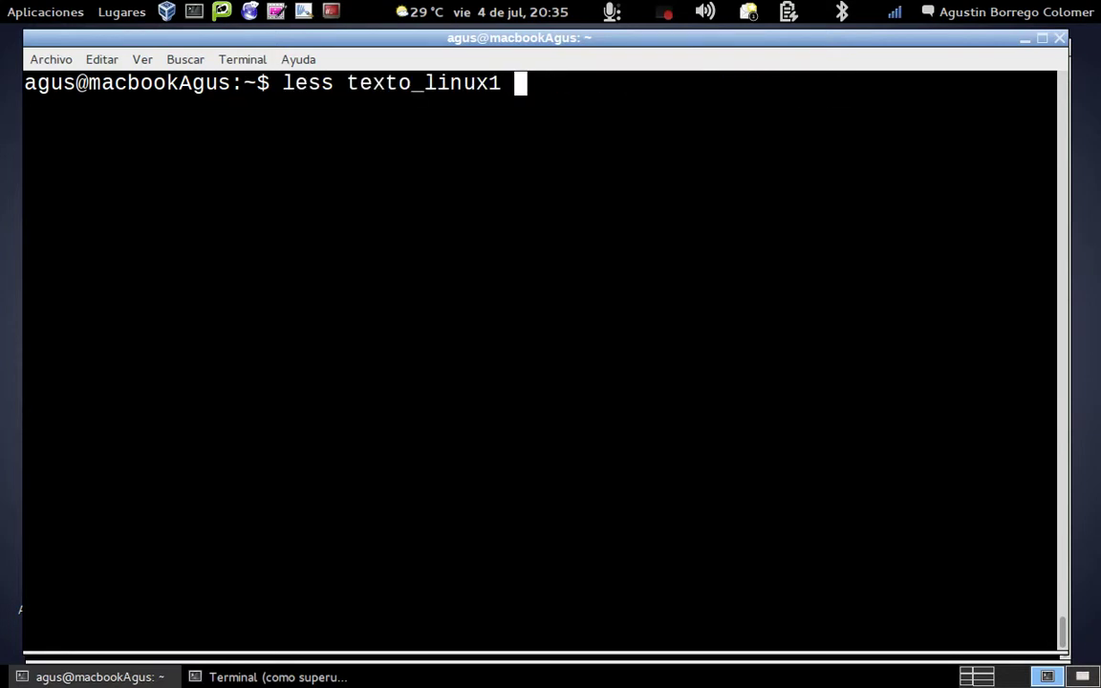
# Step: Run dpkg-reconfigure locales in the superuser terminal
pyautogui.click(278, 677)
pyautogui.press('Up')
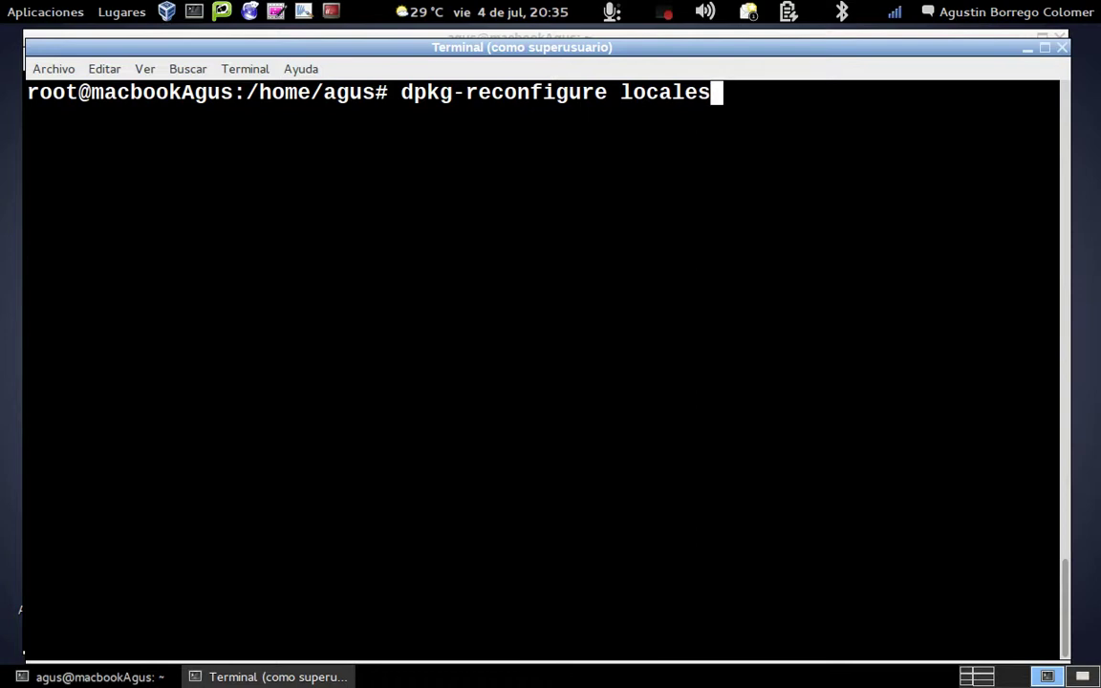
pyautogui.press('Return')
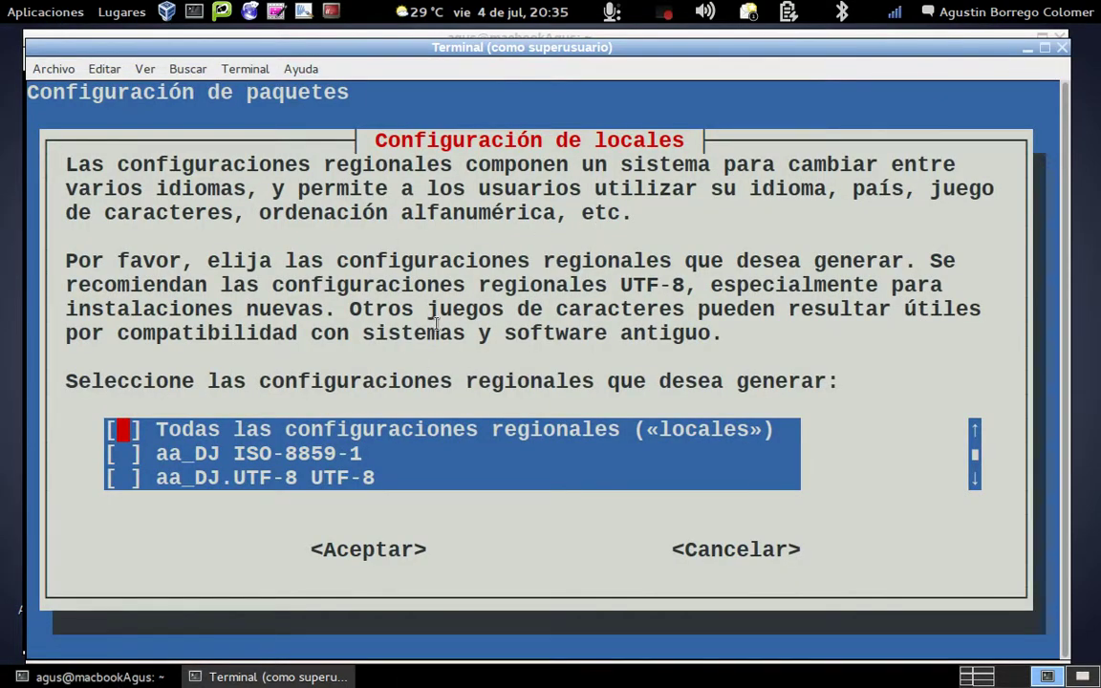
# Step: Mark the es_ES ISO-8859-1 locale for generation in the locale list
pyautogui.press('Down')
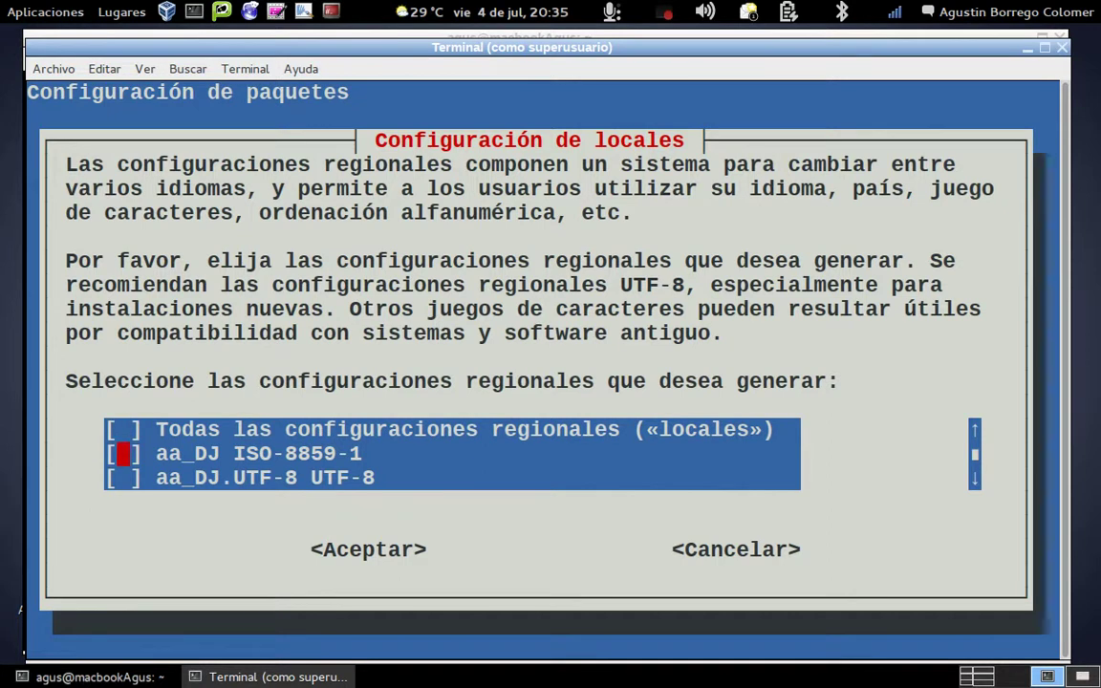
pyautogui.press('Up')
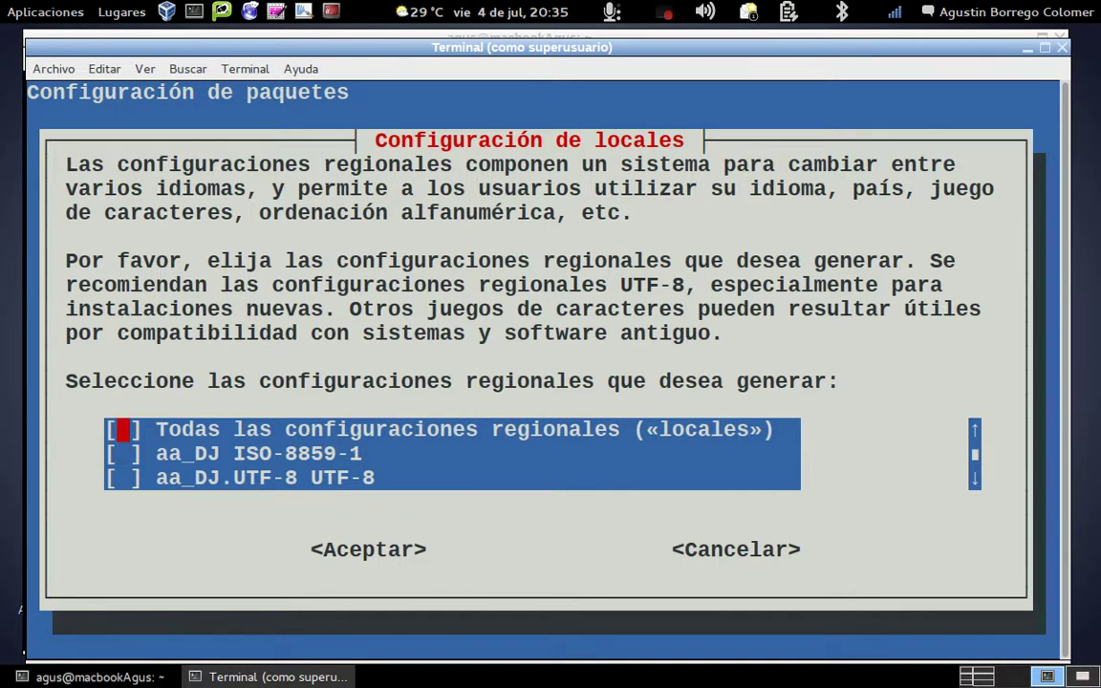
pyautogui.press('Down')
pyautogui.press('Down')
pyautogui.press('Down')
pyautogui.press('Down')
pyautogui.press('Down')
pyautogui.press('Down')
pyautogui.press('Down')
pyautogui.press('Down')
pyautogui.press('Down')
pyautogui.press('Down')
pyautogui.press('Down')
pyautogui.press('Down')
pyautogui.press('Down')
pyautogui.press('Down')
pyautogui.press('Down')
pyautogui.press('Down')
pyautogui.press('Down')
pyautogui.press('Down')
pyautogui.press('Down')
pyautogui.press('Down')
pyautogui.press('Down')
pyautogui.press('Down')
pyautogui.press('Down')
pyautogui.press('Down')
pyautogui.press('Down')
pyautogui.press('Down')
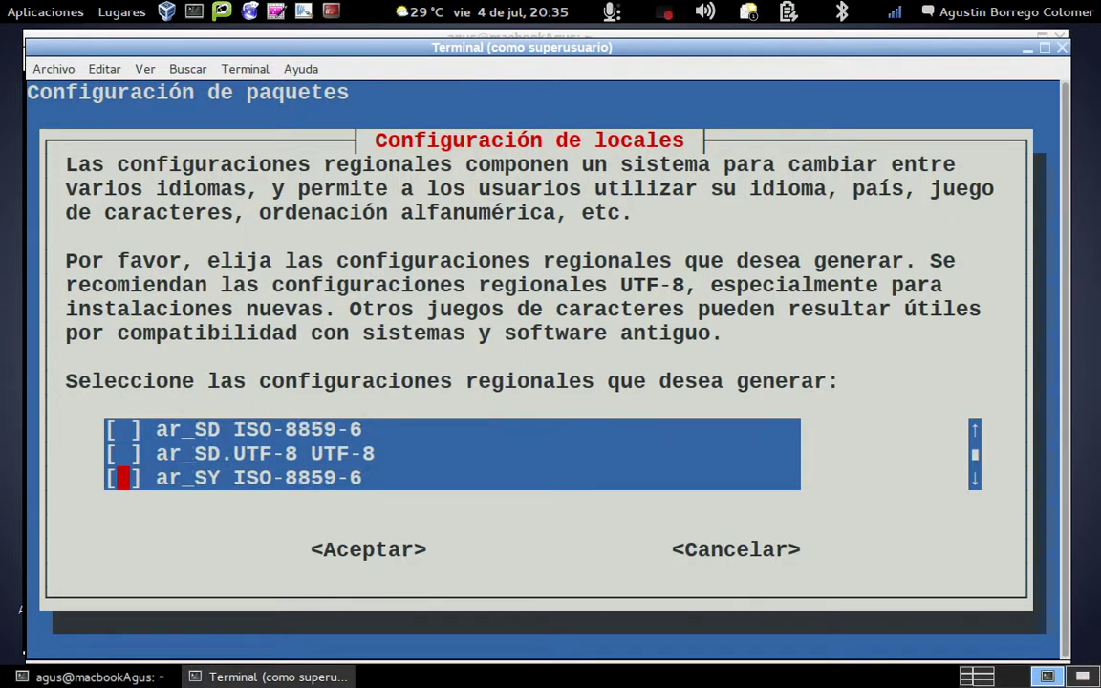
pyautogui.press('Down')
pyautogui.press('Down')
pyautogui.press('Down')
pyautogui.press('Down')
pyautogui.press('Down')
pyautogui.press('Down')
pyautogui.press('Down')
pyautogui.press('Down')
pyautogui.press('Down')
pyautogui.press('Down')
pyautogui.press('Down')
pyautogui.press('Down')
pyautogui.press('Down')
pyautogui.press('Down')
pyautogui.press('Down')
pyautogui.press('Down')
pyautogui.press('Down')
pyautogui.press('Down')
pyautogui.press('Down')
pyautogui.press('Down')
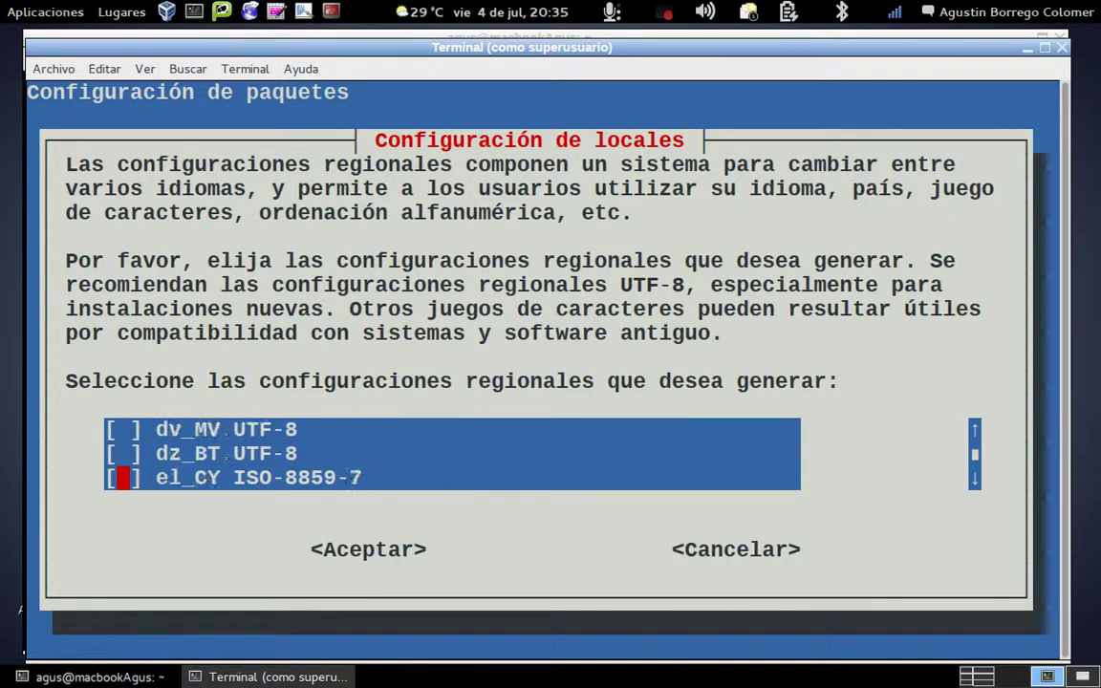
pyautogui.press('Down')
pyautogui.press('Down')
pyautogui.press('Down')
pyautogui.press('Down')
pyautogui.press('Down')
pyautogui.press('Down')
pyautogui.press('Down')
pyautogui.press('Down')
pyautogui.press('Down')
pyautogui.press('Down')
pyautogui.press('Down')
pyautogui.press('Down')
pyautogui.press('Down')
pyautogui.press('Down')
pyautogui.press('Down')
pyautogui.press('Down')
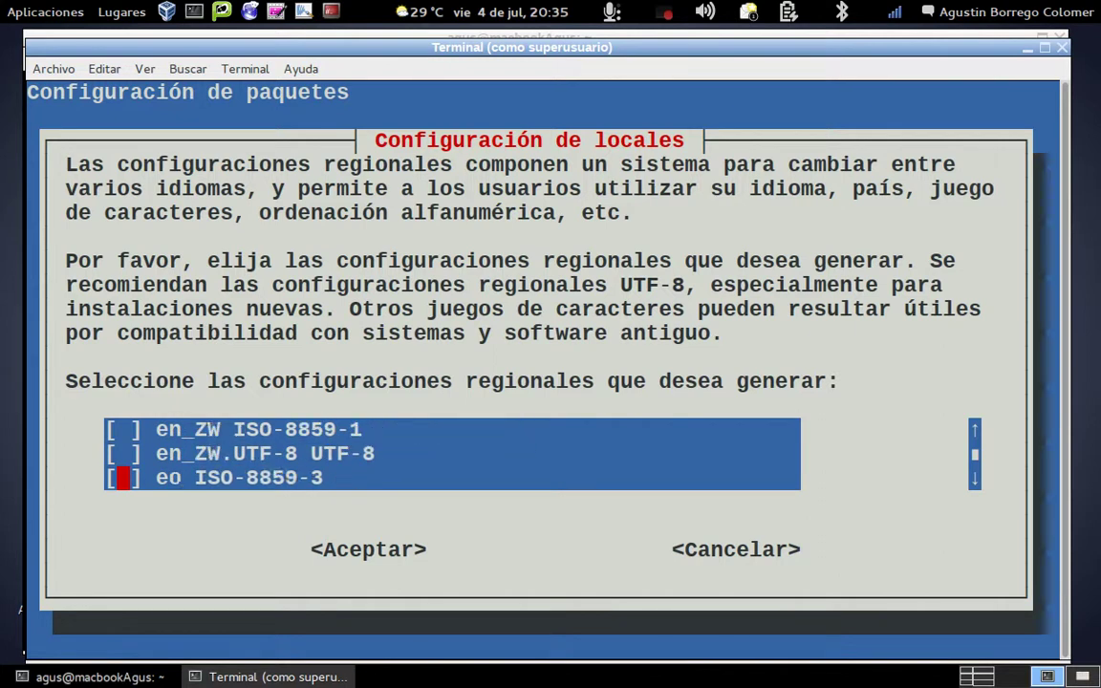
pyautogui.press('Down')
pyautogui.press('Down')
pyautogui.press('Down')
pyautogui.press('Down')
pyautogui.press('Down')
pyautogui.press('Down')
pyautogui.press('Down')
pyautogui.press('Down')
pyautogui.press('Down')
pyautogui.press('Down')
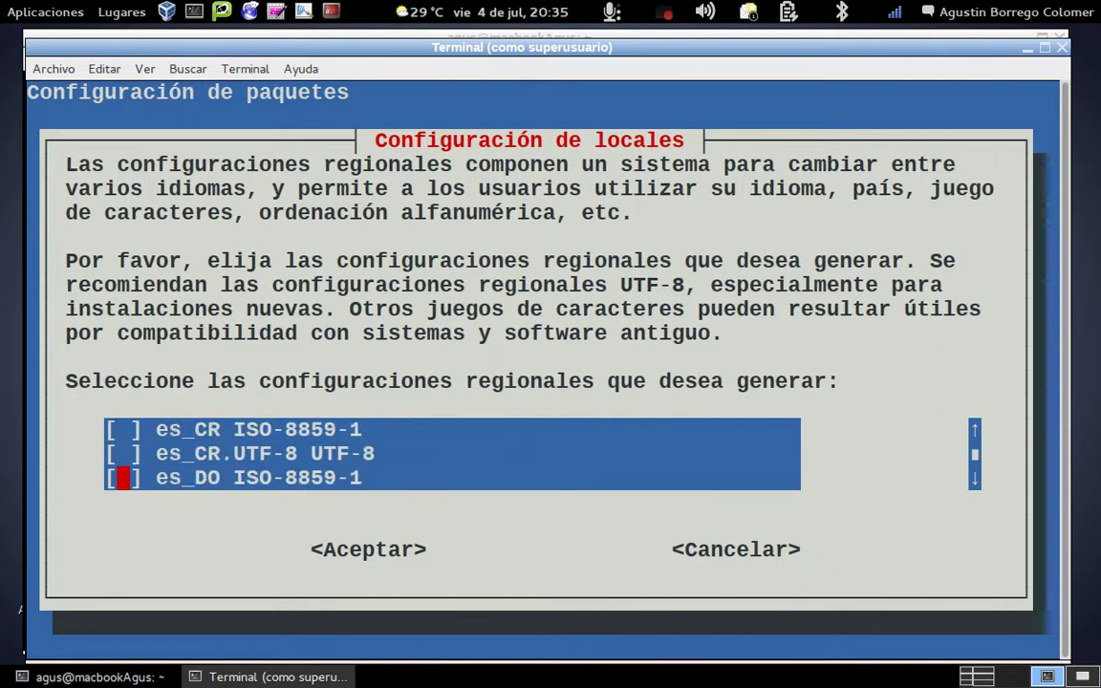
pyautogui.press('space')
pyautogui.press('Down')
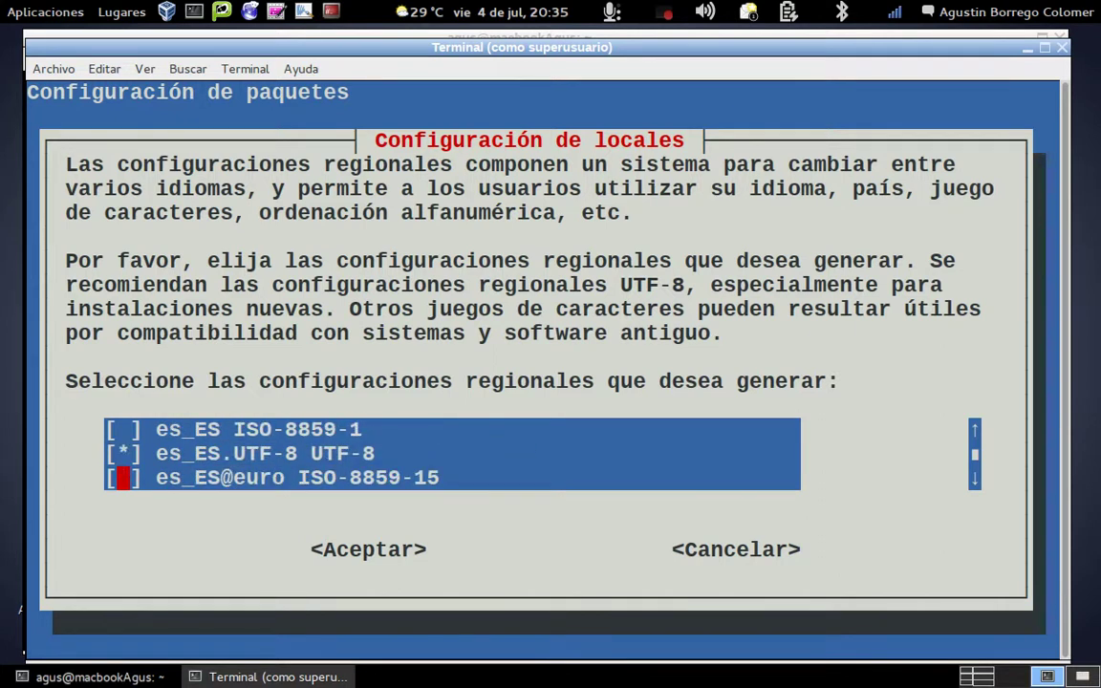
pyautogui.press('Up')
pyautogui.press('Up')
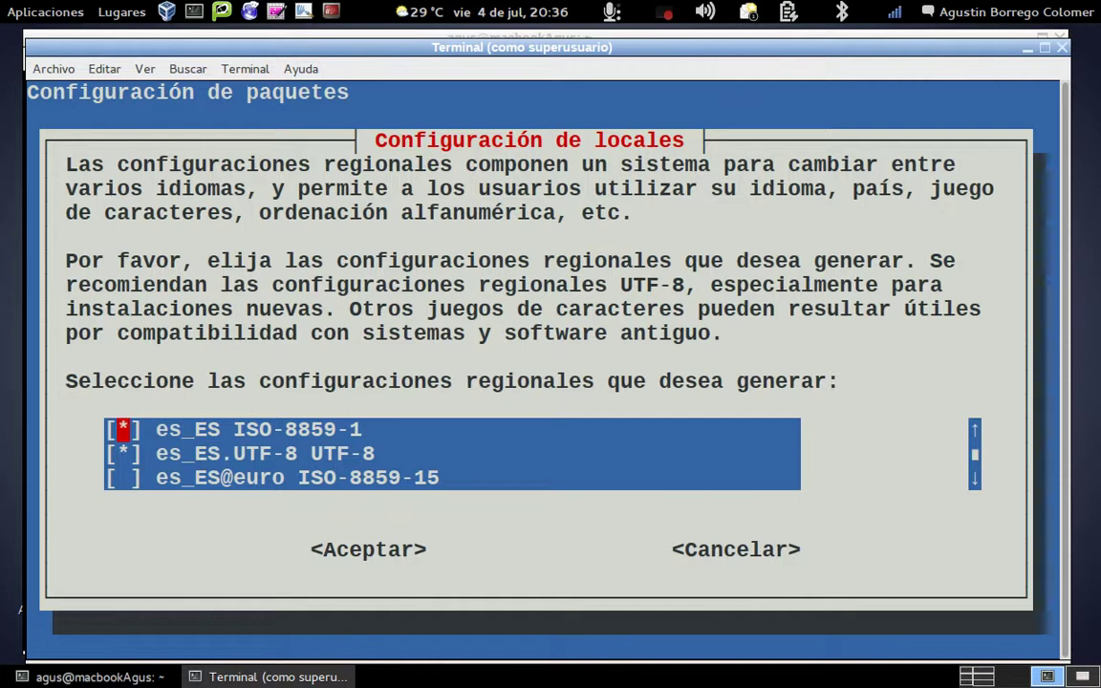
# Step: Also mark es_ES@euro ISO-8859-15 for generation and accept the locale selection
pyautogui.press('Down')
pyautogui.press('Down')
pyautogui.press('space')
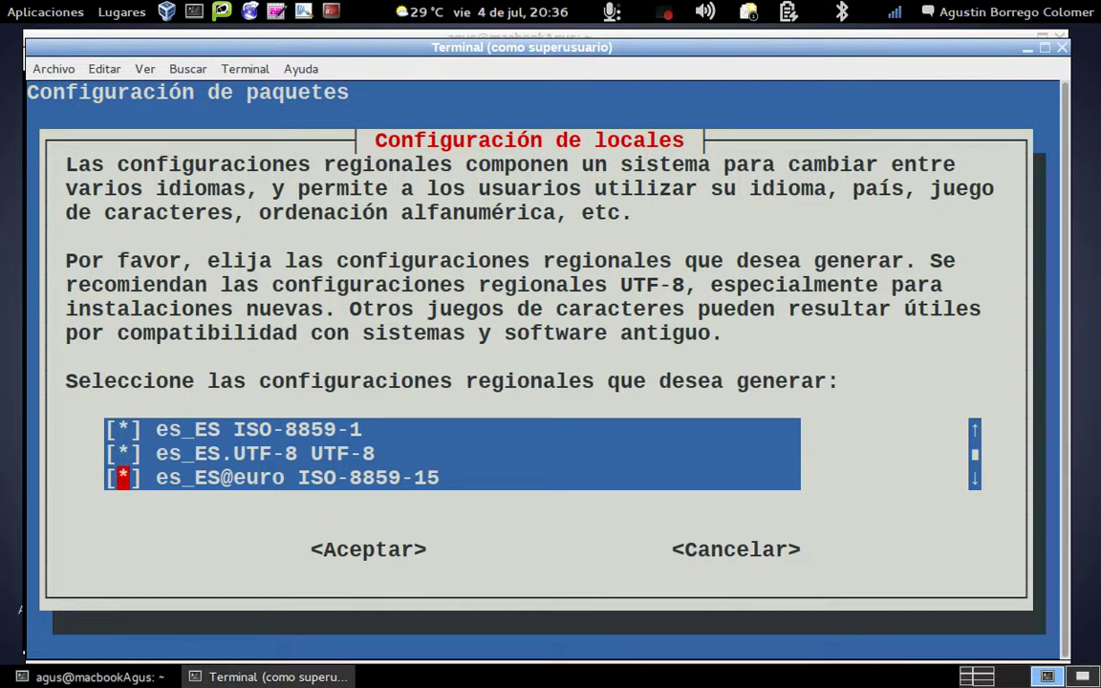
pyautogui.press('Tab')
pyautogui.press('Return')
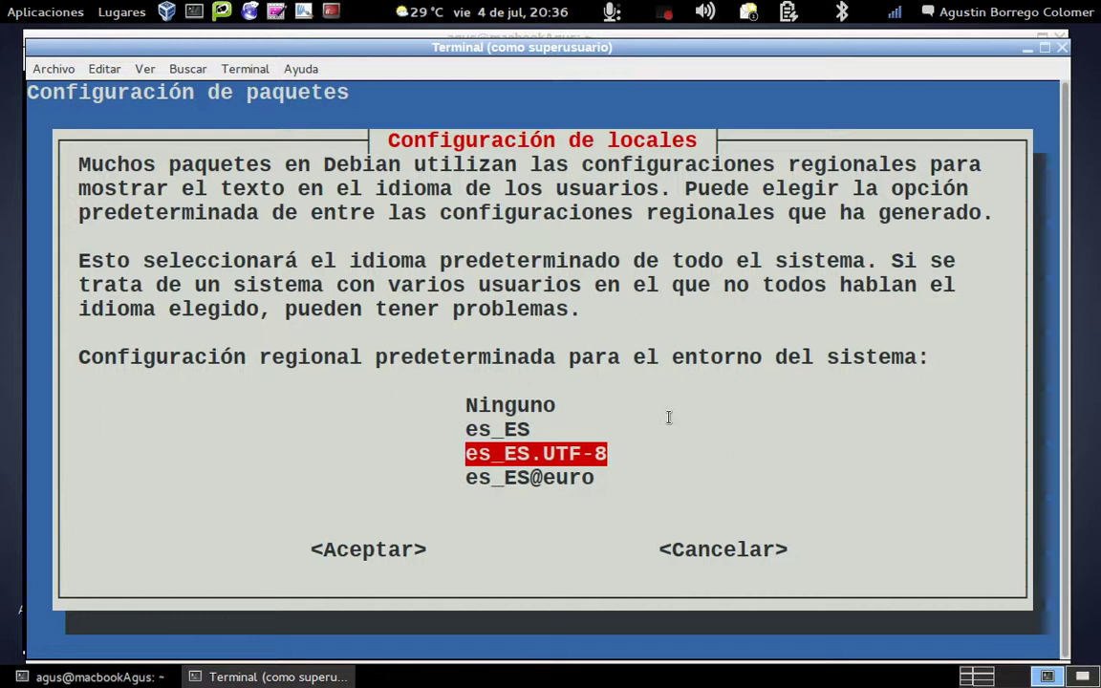
# Step: Choose es_ES.UTF-8 as the default system locale and accept
pyautogui.press('Down')
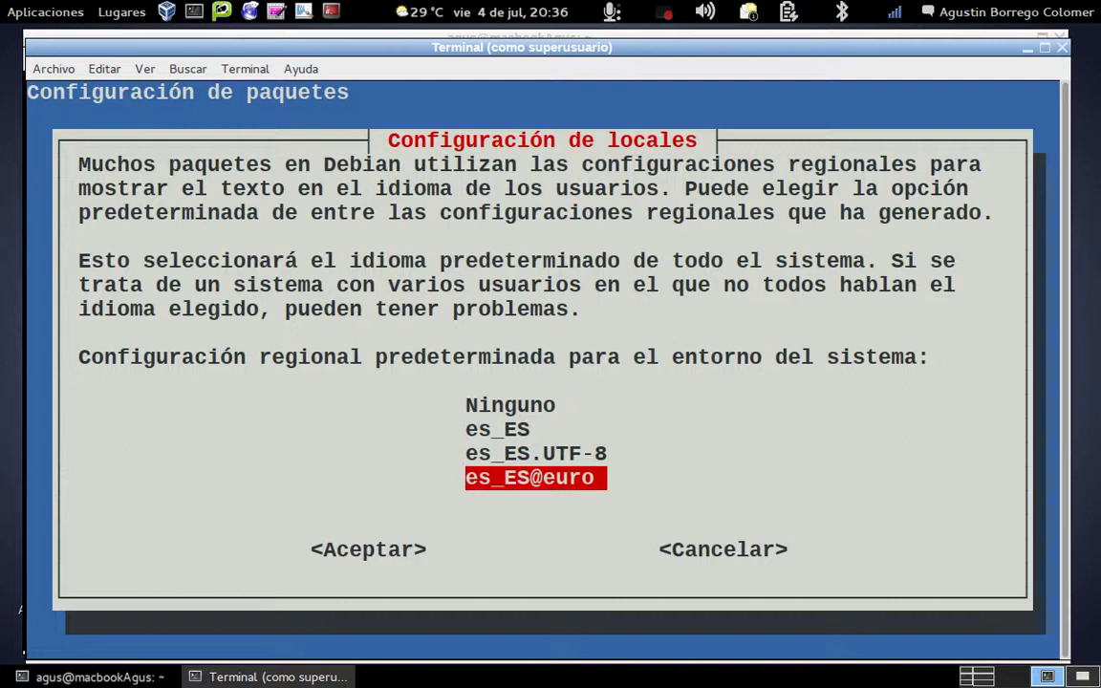
pyautogui.press('Up')
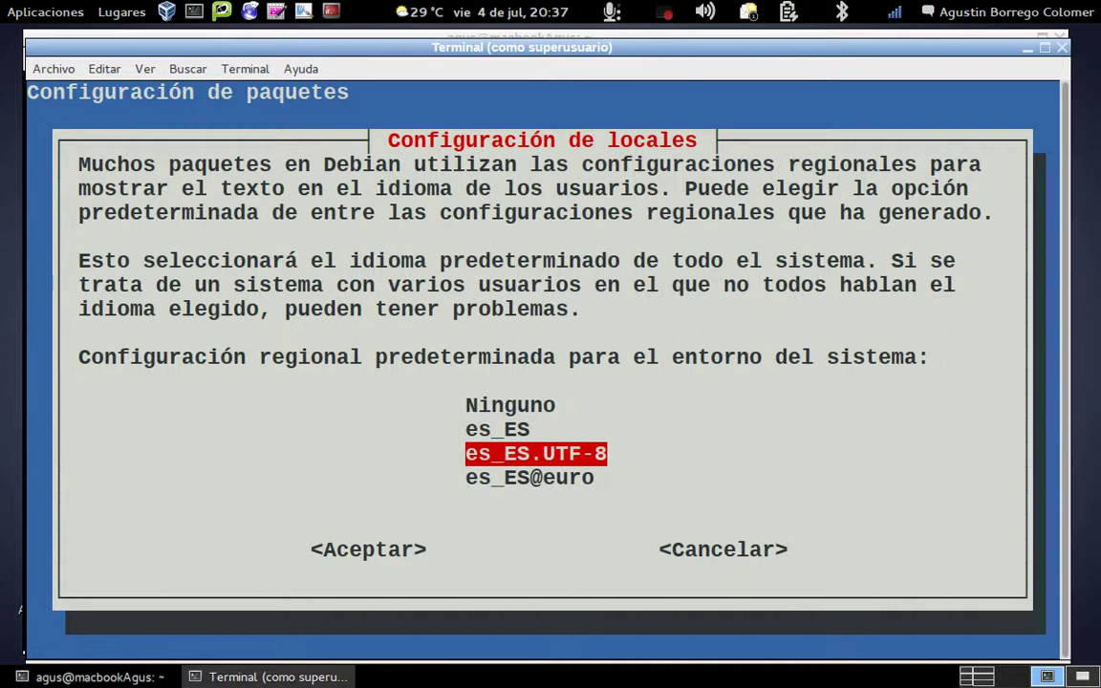
pyautogui.press('Tab')
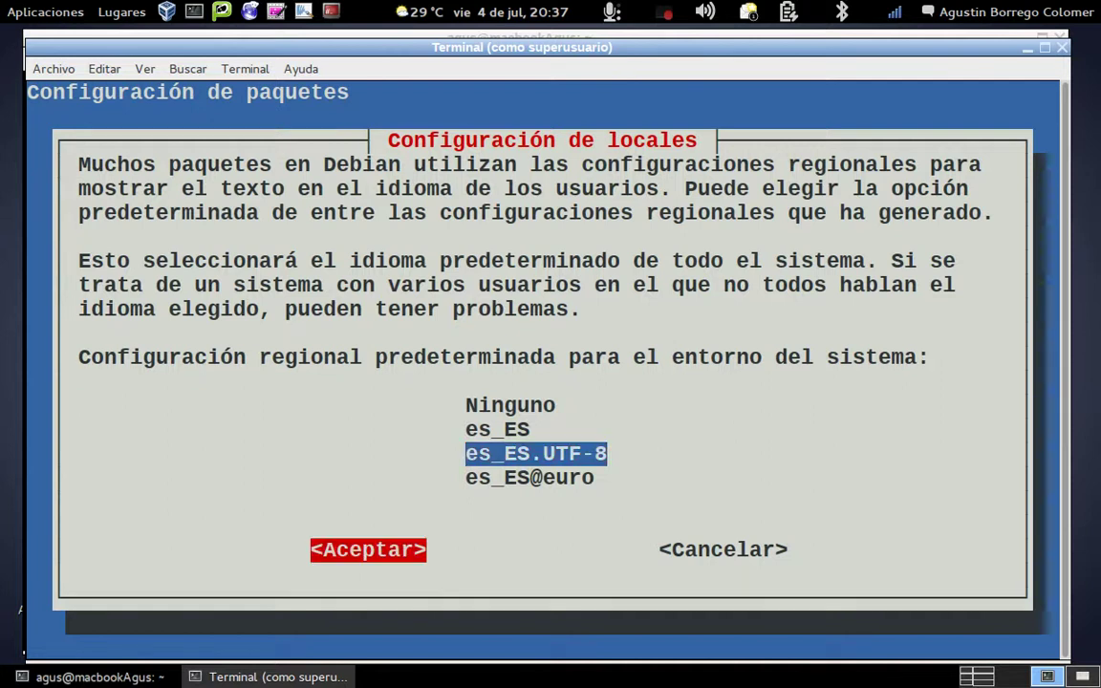
pyautogui.press('Return')
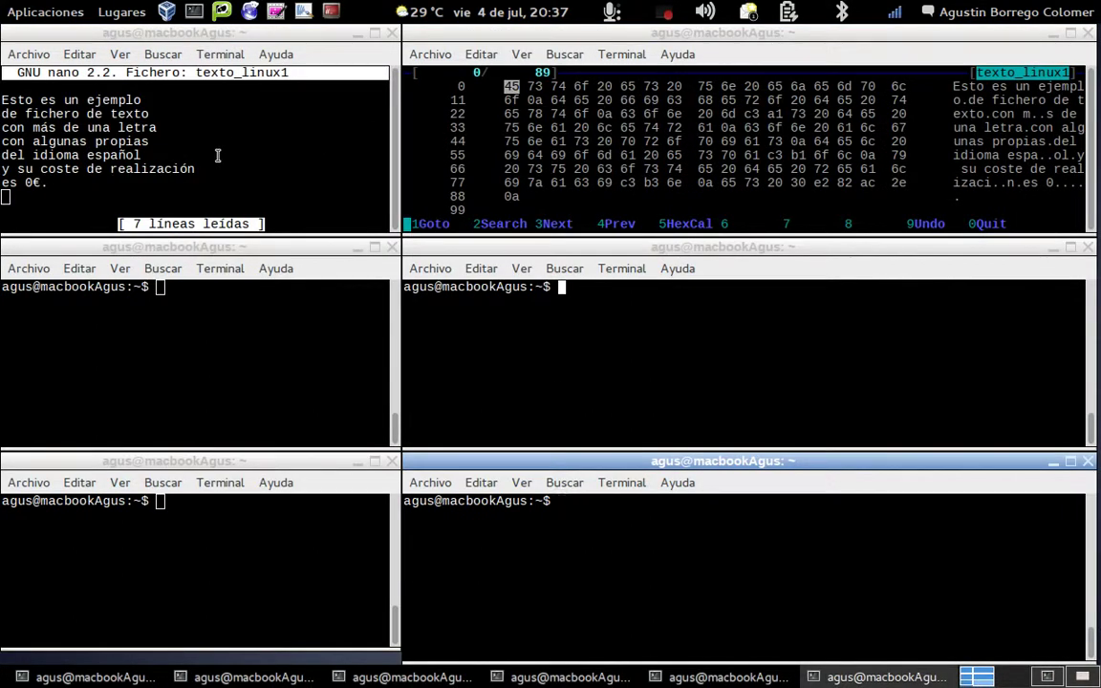
# Step: Copy texto_linux1 to texto_latin1 with cp in the terminal just below the nano window
pyautogui.click(210, 306)
pyautogui.write('cp texto_linux1 ')
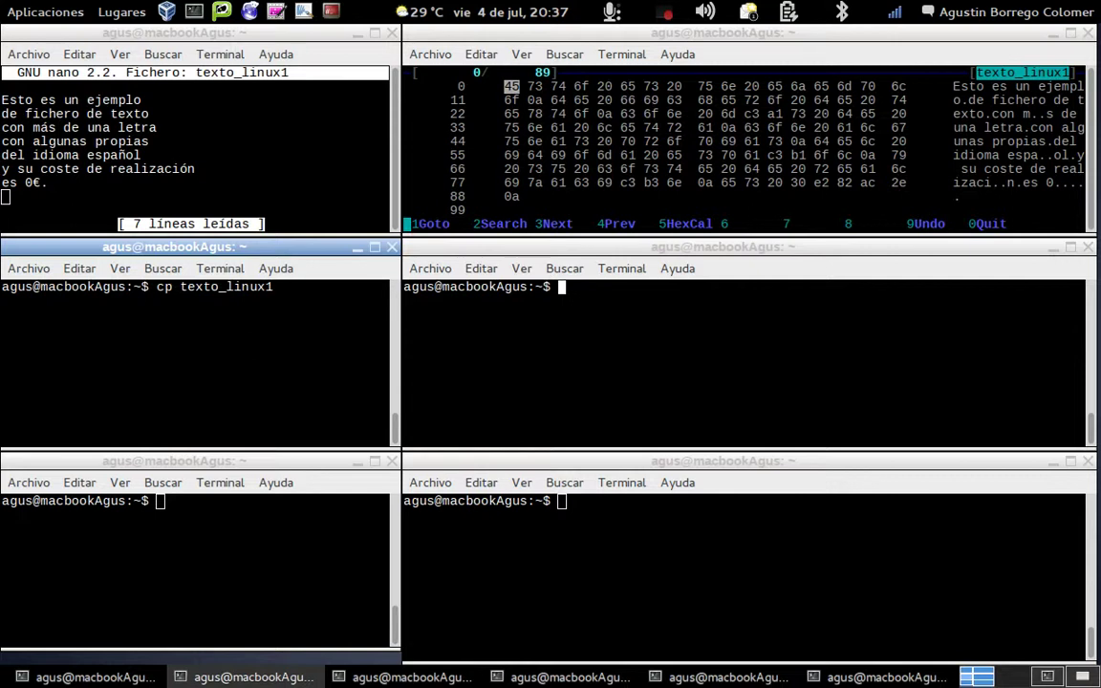
pyautogui.write('texto_latin1')
pyautogui.press('Return')
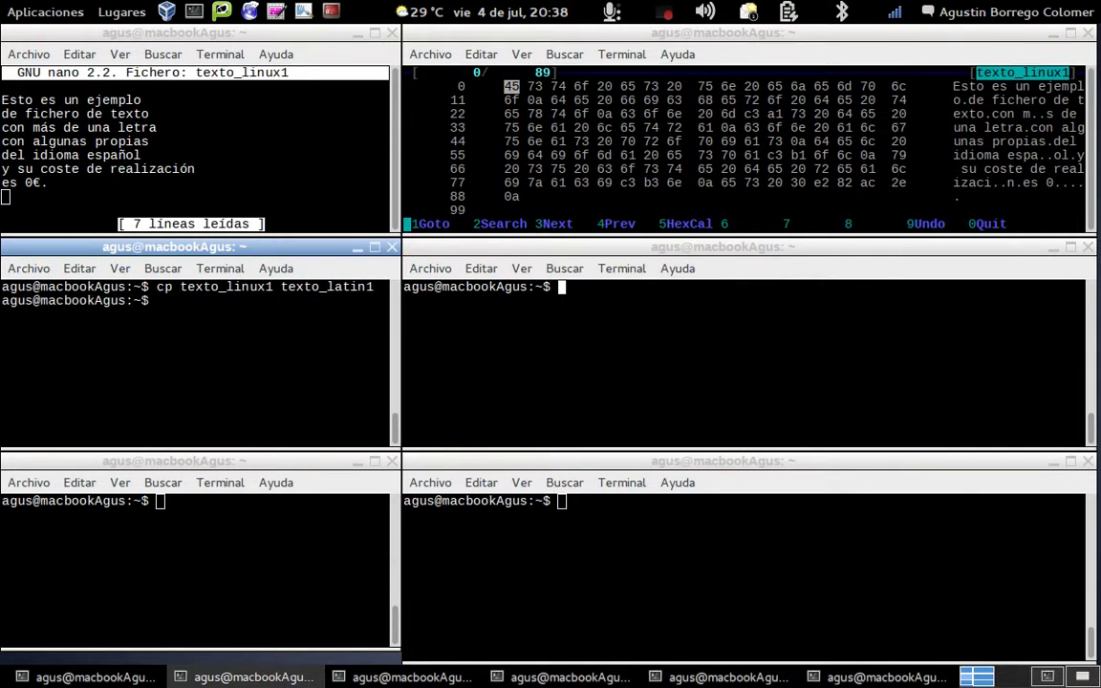
# Step: Copy texto_linux1 to texto_latin9 with cp in the terminal below the one used for texto_latin1
pyautogui.click(207, 517)
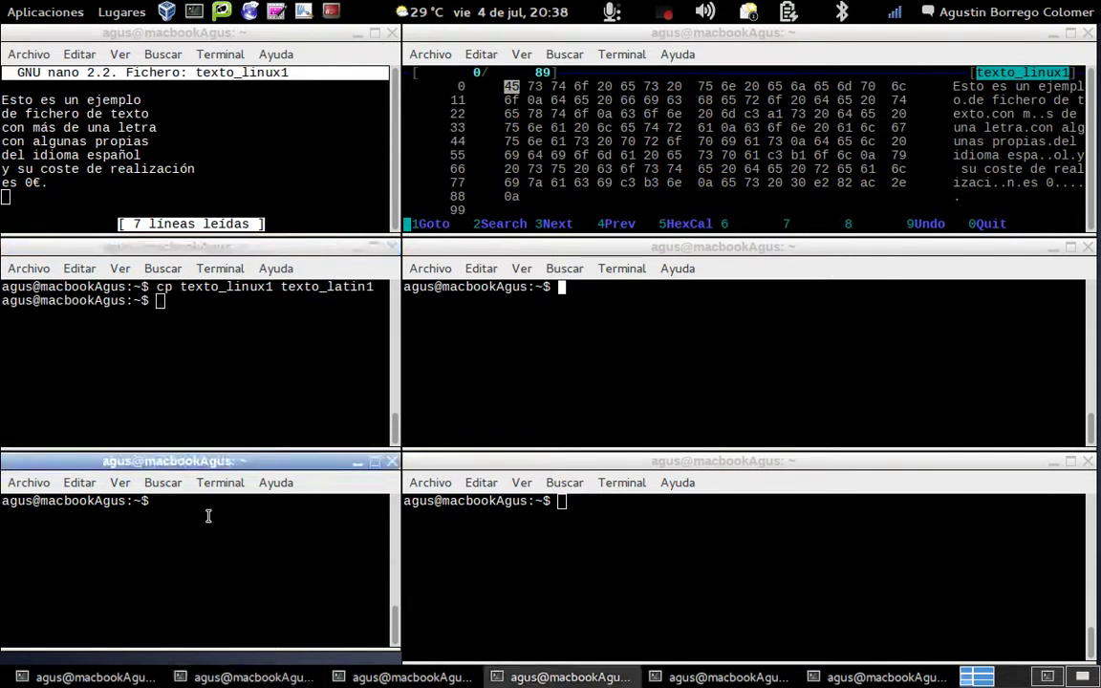
pyautogui.write('cp t')
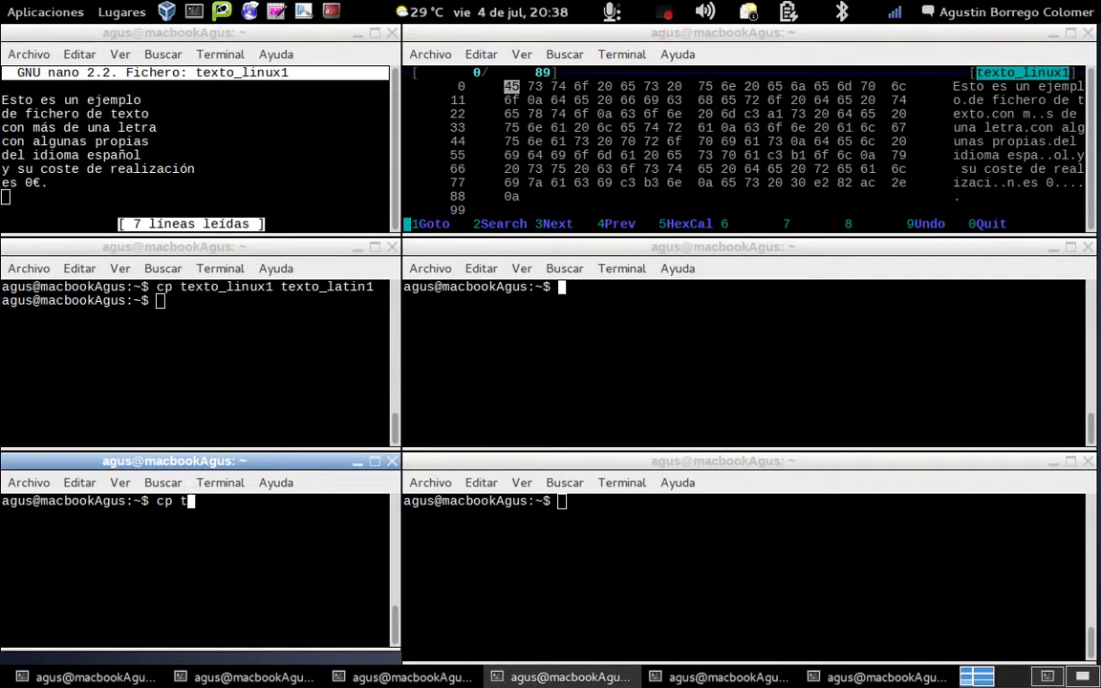
pyautogui.write('exto_linux1')
pyautogui.write(' texto')
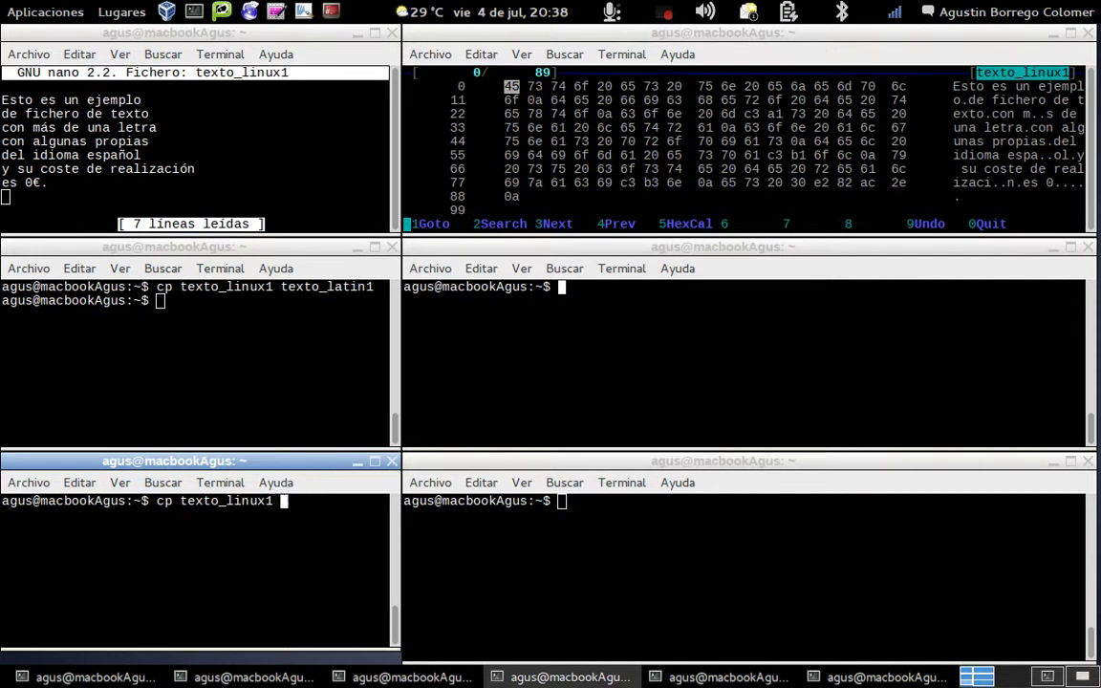
pyautogui.write('_latin9')
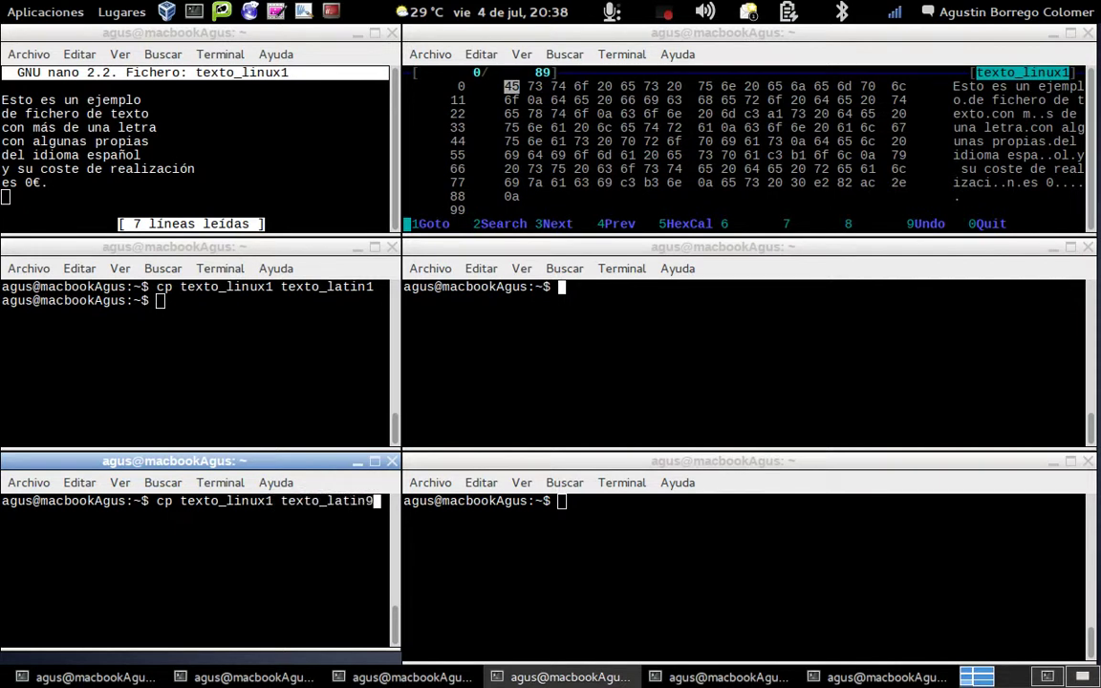
pyautogui.press('Return')
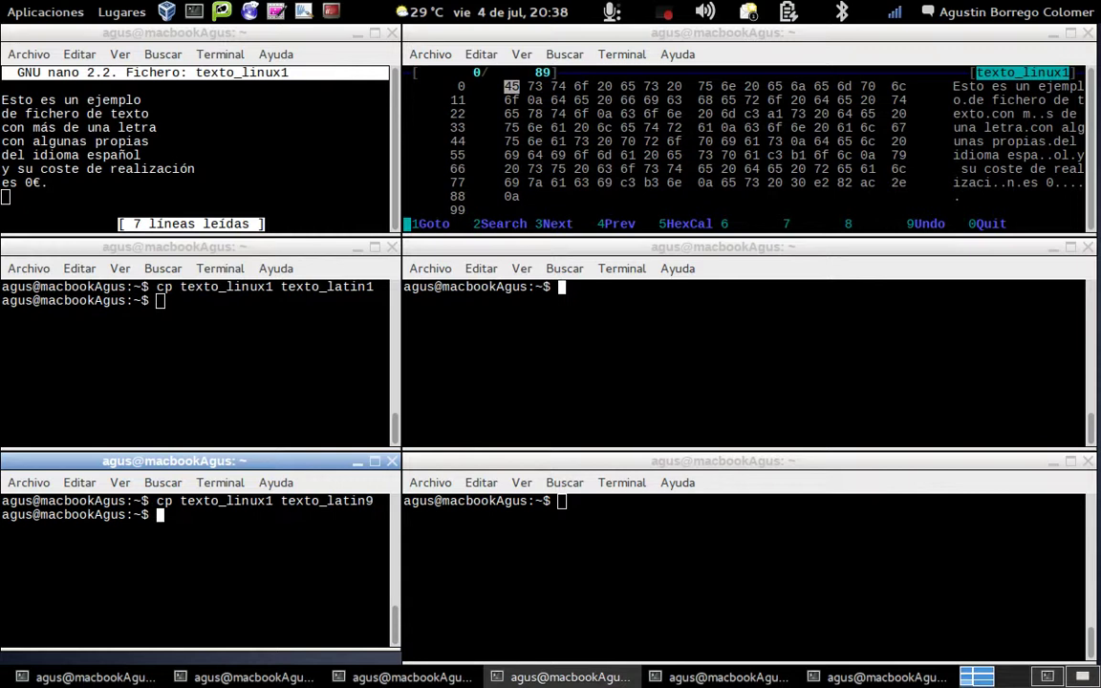
# Step: List the encodings that recode supports by running recode -l in the terminal used to create texto_latin1
pyautogui.click(181, 304)
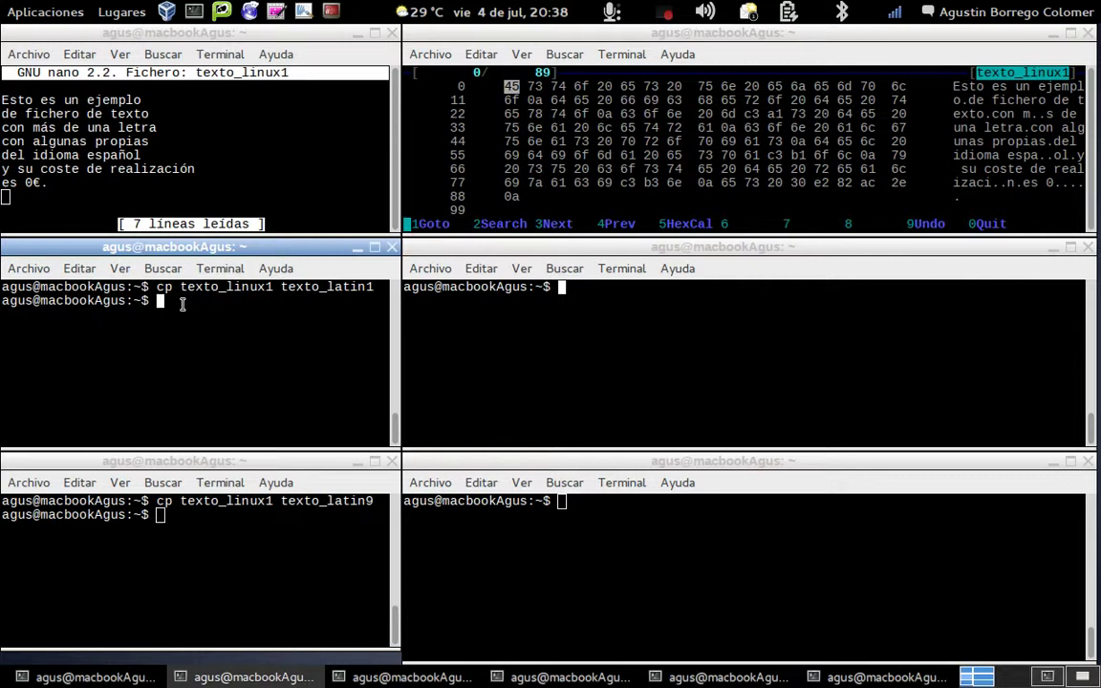
pyautogui.write('recp')
pyautogui.write('de -')
pyautogui.write('l')
pyautogui.press('Return')
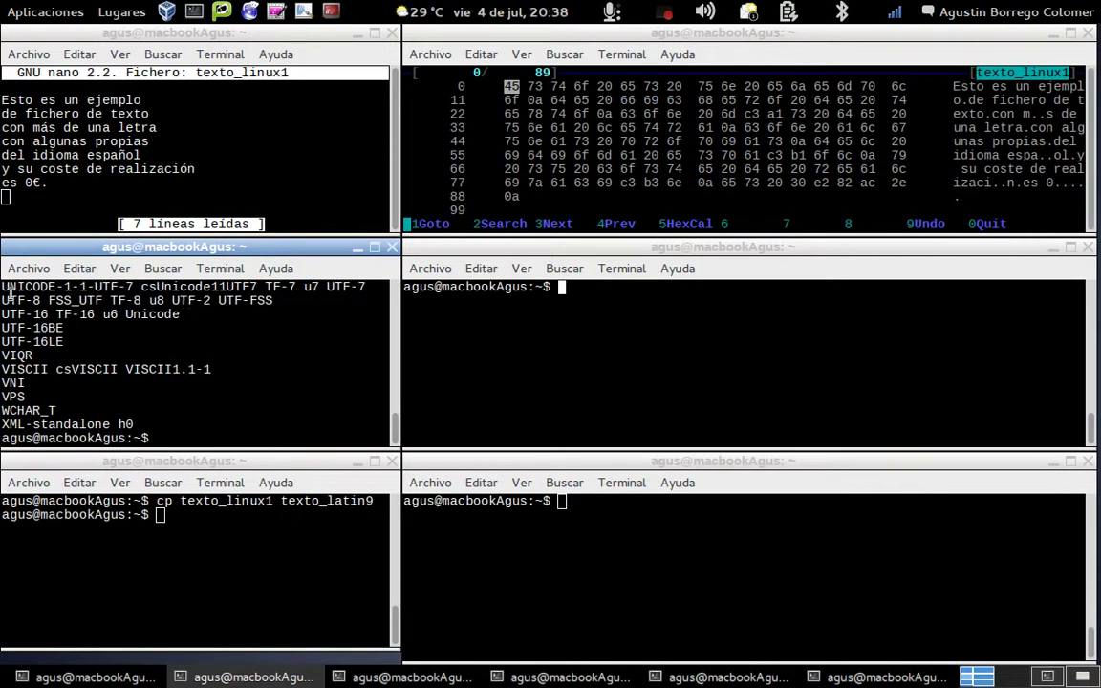
# Step: Find the ANSI_X3.4-1968 entry in the recode list and examine its ASCII and us aliases
pyautogui.scroll(10, 191, 325)
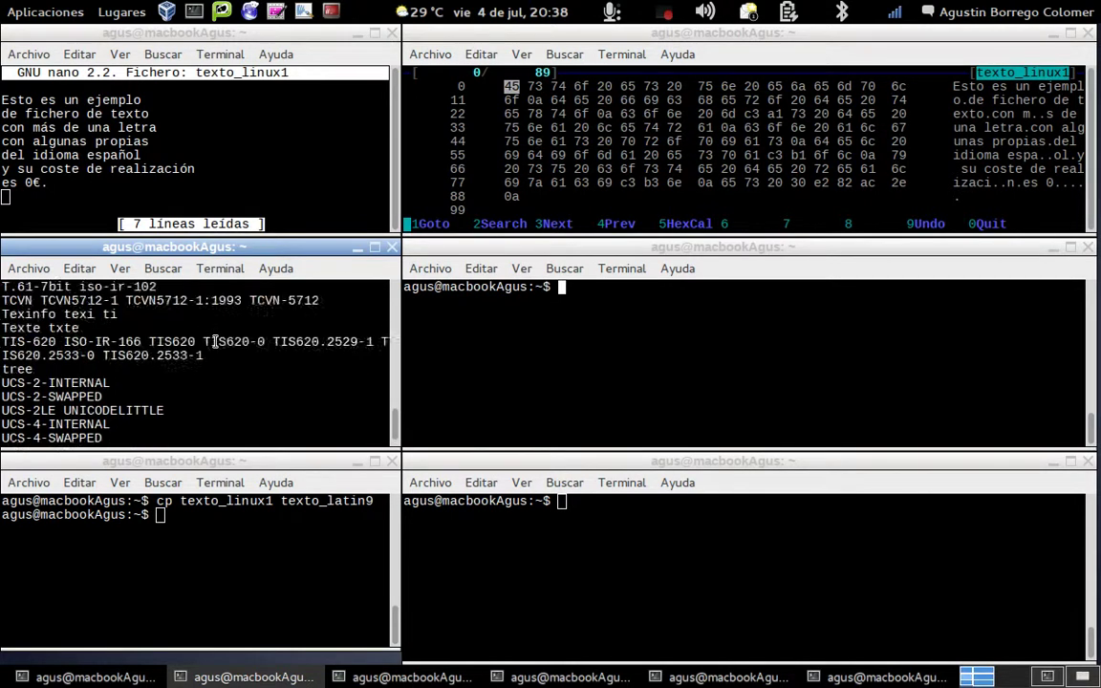
pyautogui.scroll(15, 215, 341)
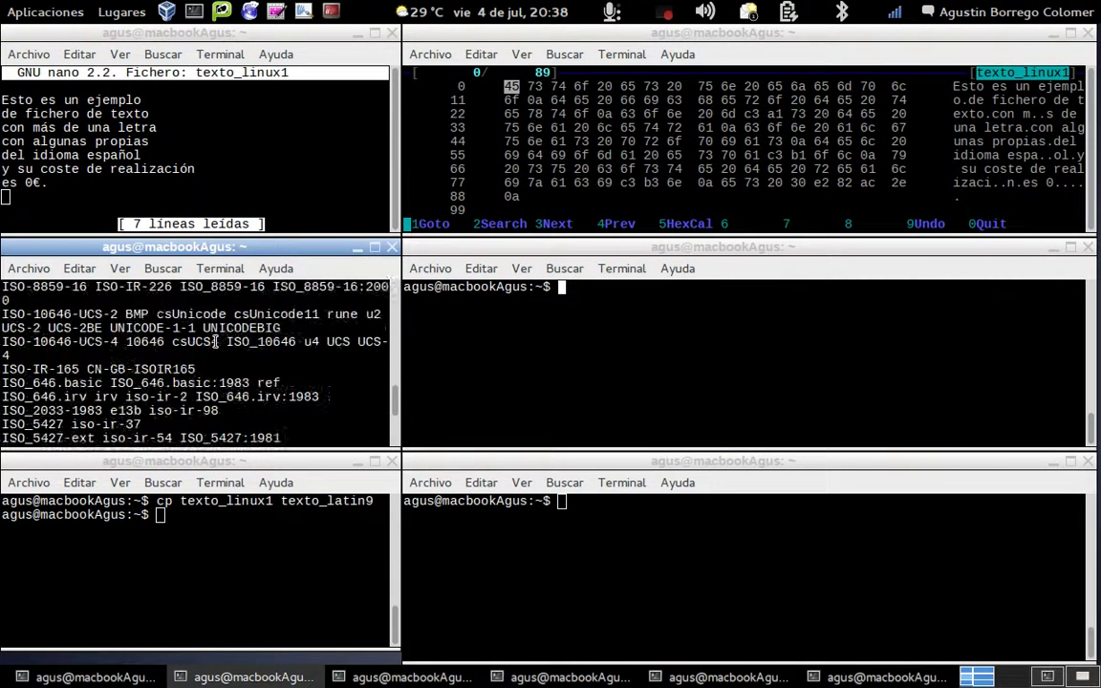
pyautogui.scroll(15, 215, 341)
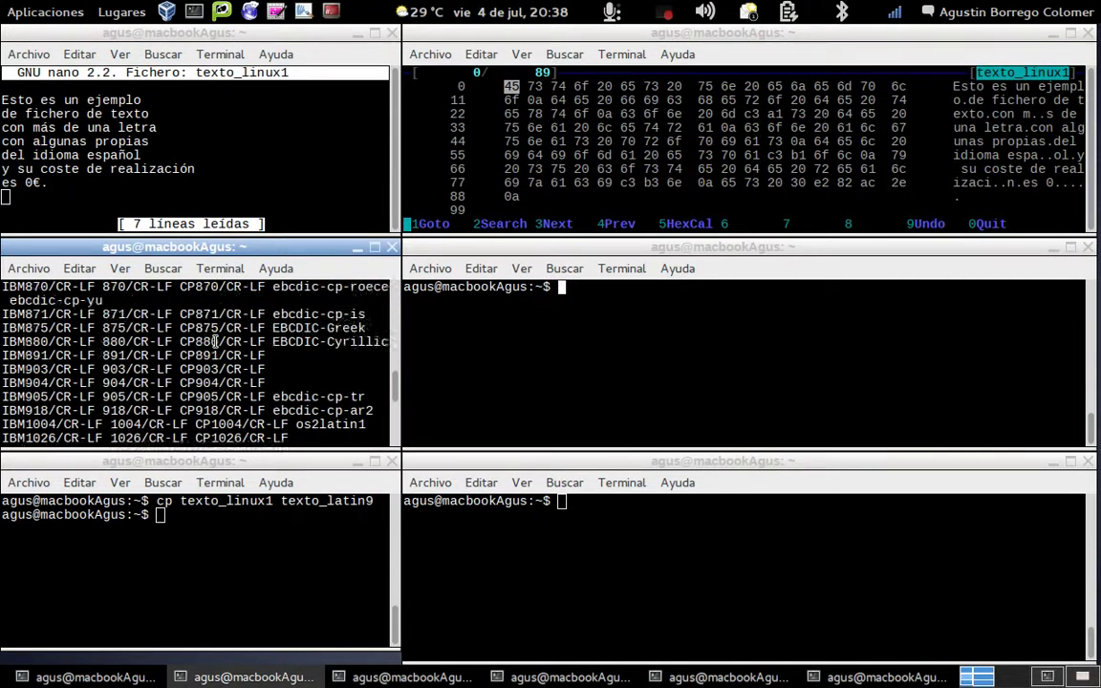
pyautogui.scroll(15, 215, 341)
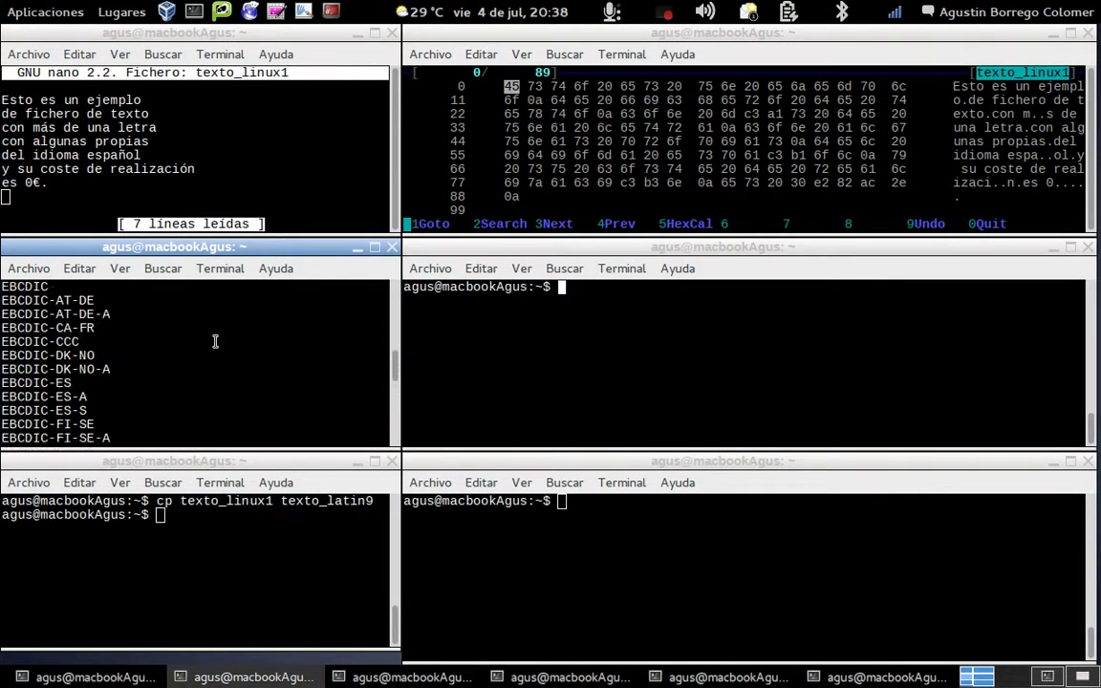
pyautogui.scroll(15, 215, 342)
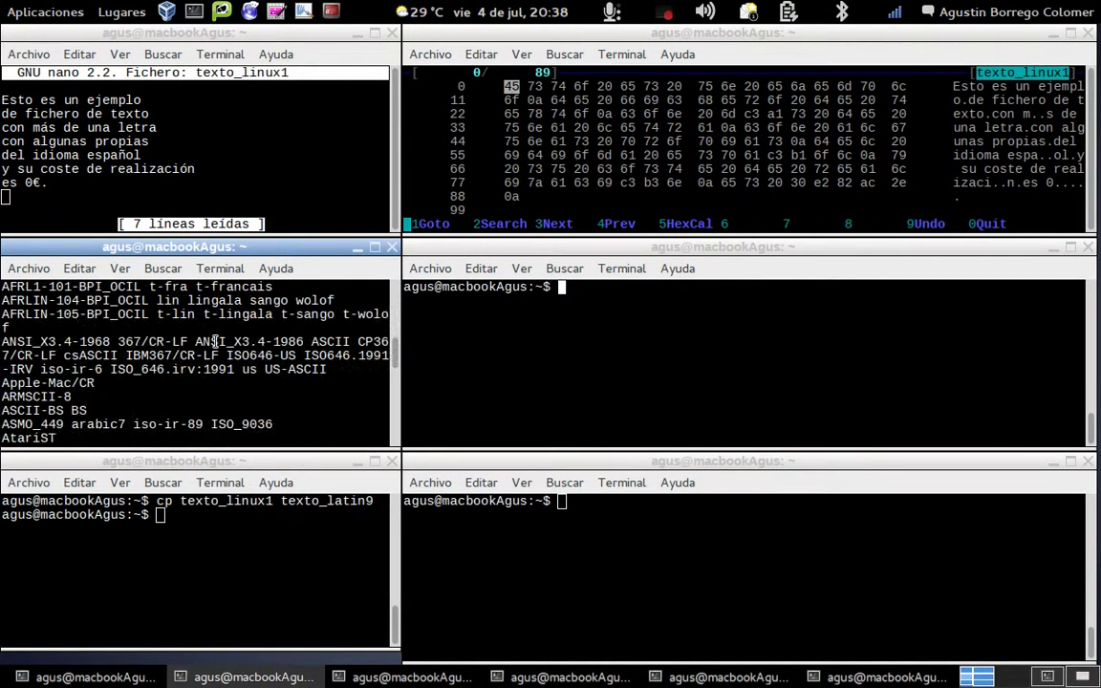
pyautogui.scroll(3, 215, 341)
pyautogui.scroll(-2, 215, 341)
pyautogui.scroll(-2, 215, 341)
pyautogui.moveTo(5, 341); pyautogui.dragTo(112, 341)
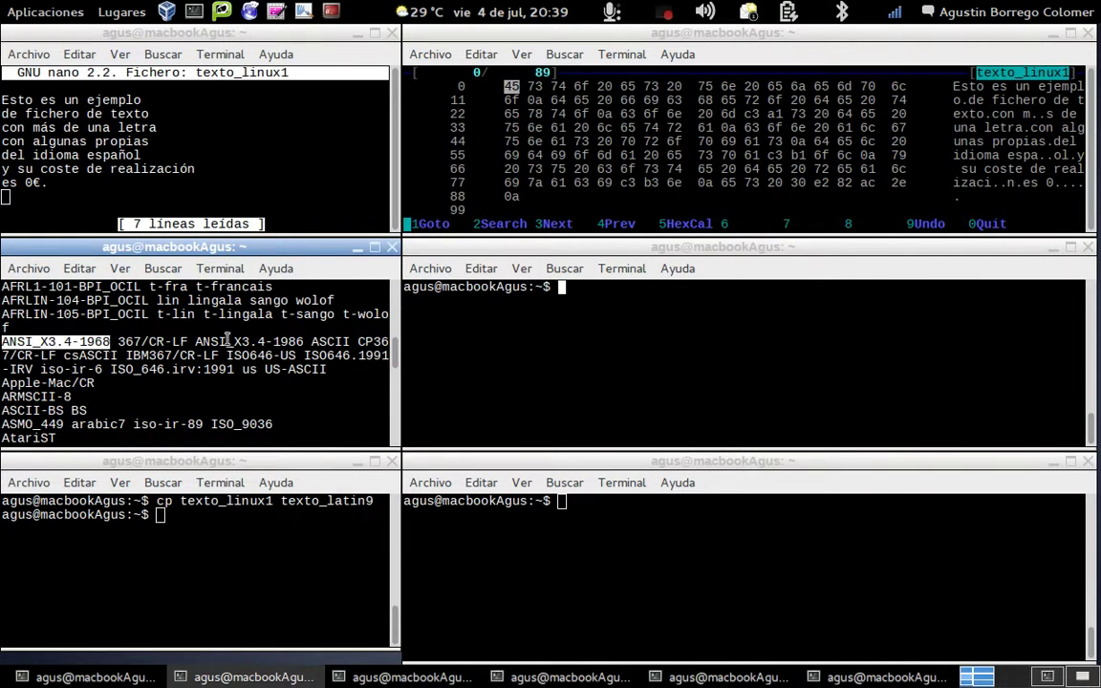
pyautogui.moveTo(265, 369); pyautogui.dragTo(350, 343)
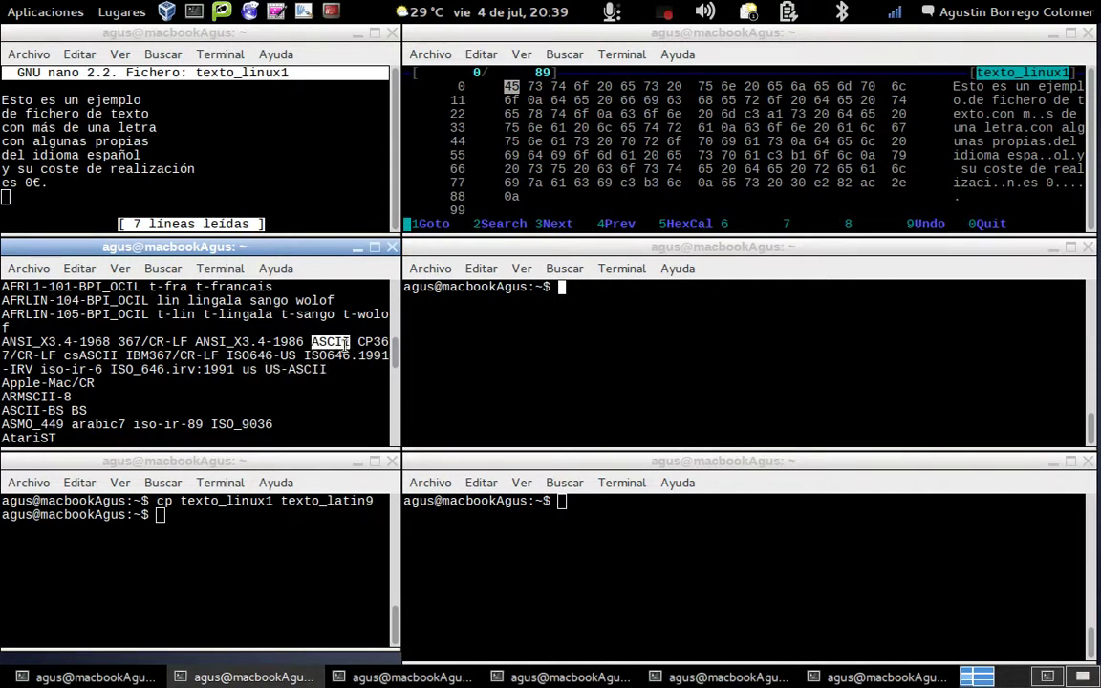
pyautogui.moveTo(242, 369); pyautogui.dragTo(256, 371)
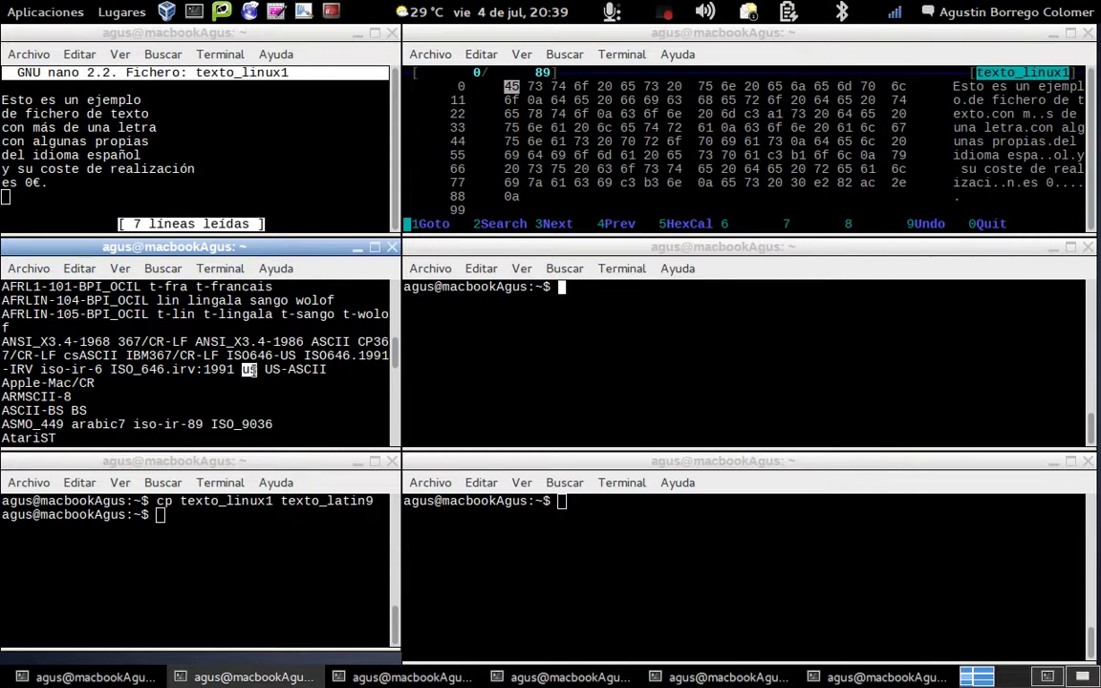
# Step: Find the ISO-8859-1 entry in the encoding list and examine its short alias l1
pyautogui.scroll(-3, 219, 376)
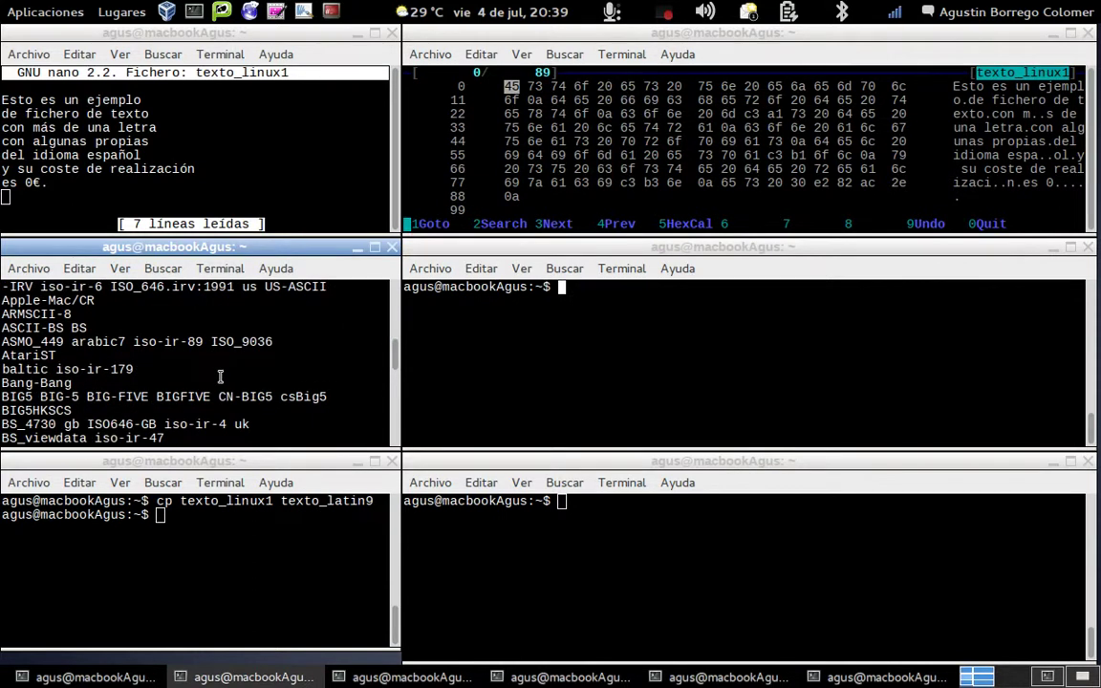
pyautogui.scroll(-10, 220, 376)
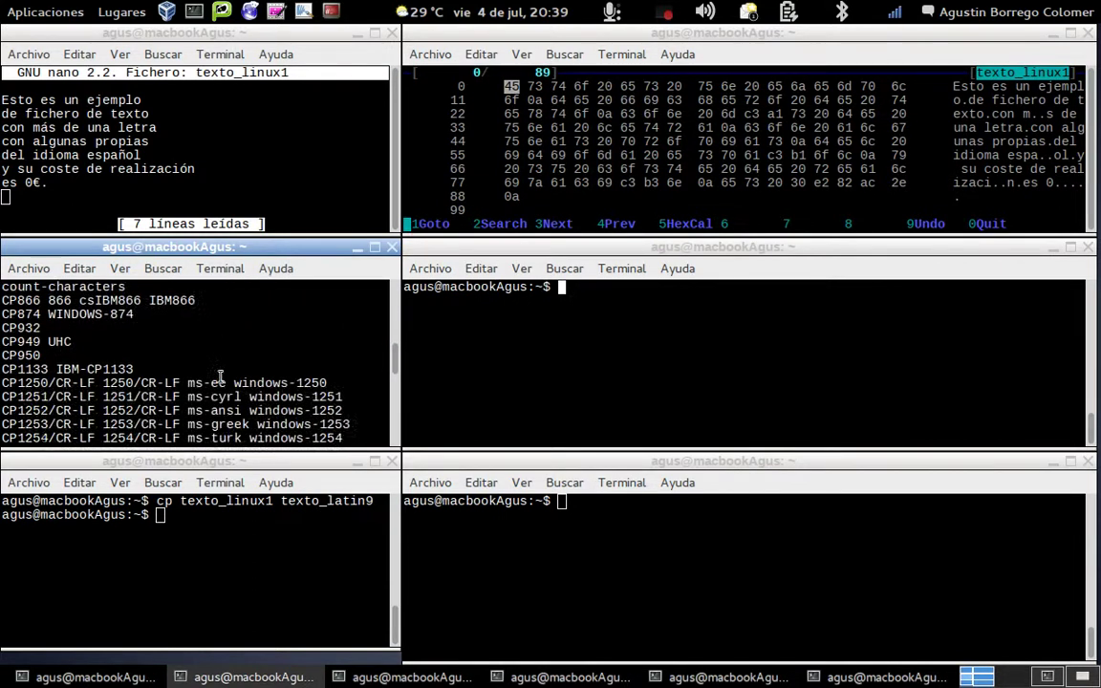
pyautogui.scroll(-10, 220, 375)
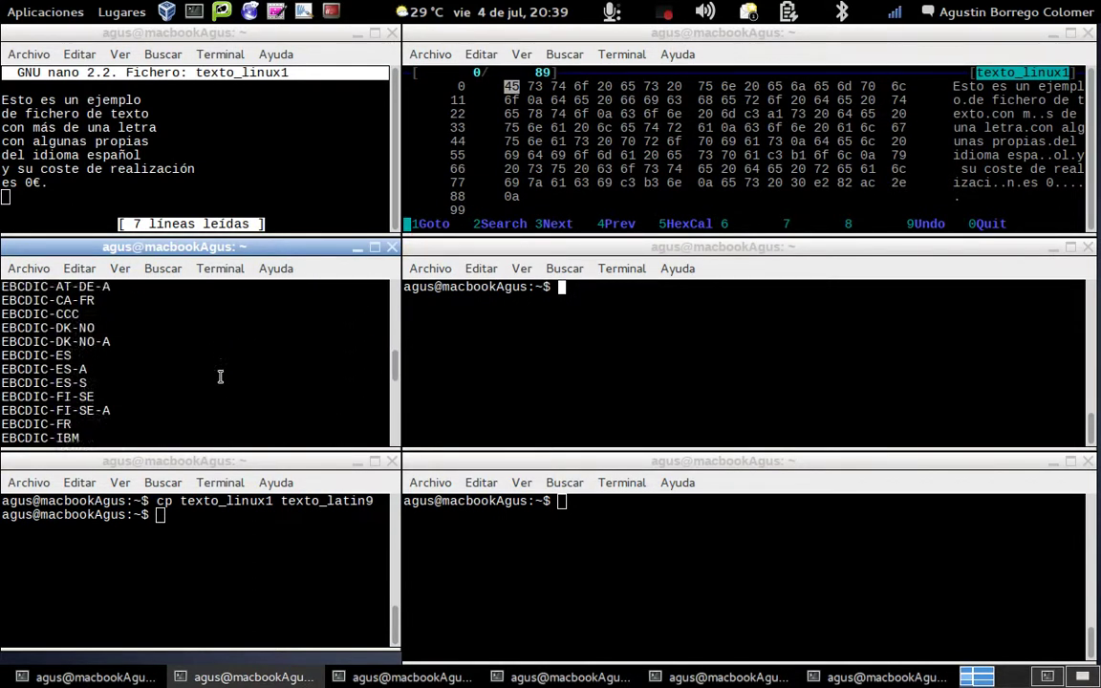
pyautogui.scroll(-10, 220, 375)
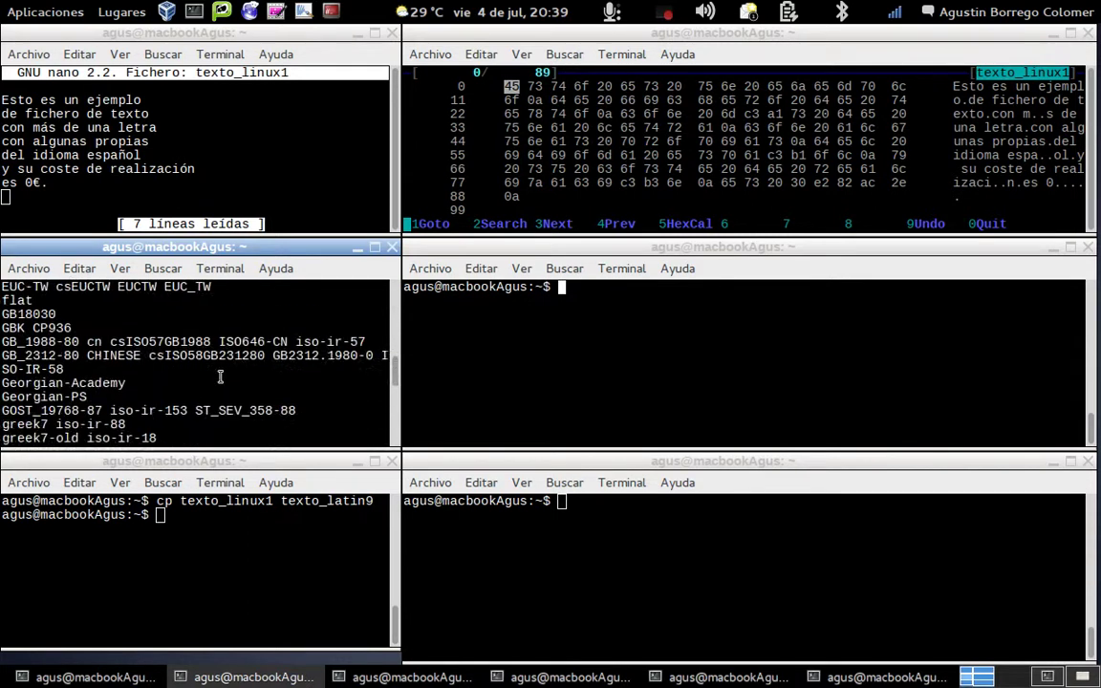
pyautogui.scroll(-10, 220, 376)
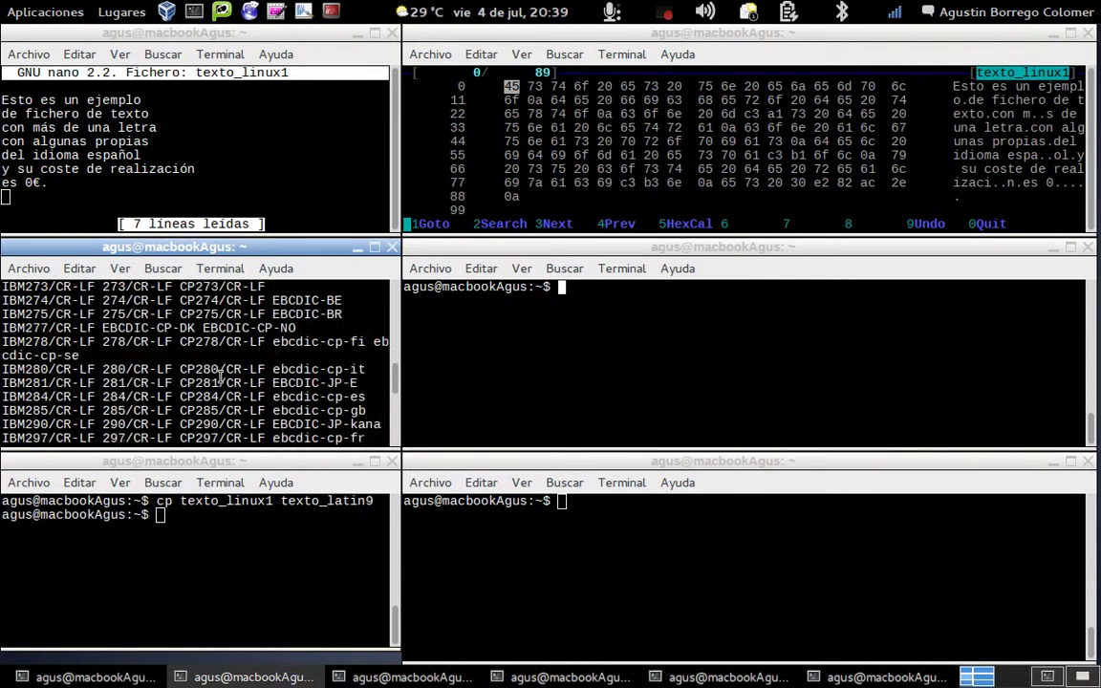
pyautogui.scroll(-3, 220, 376)
pyautogui.scroll(-5, 220, 376)
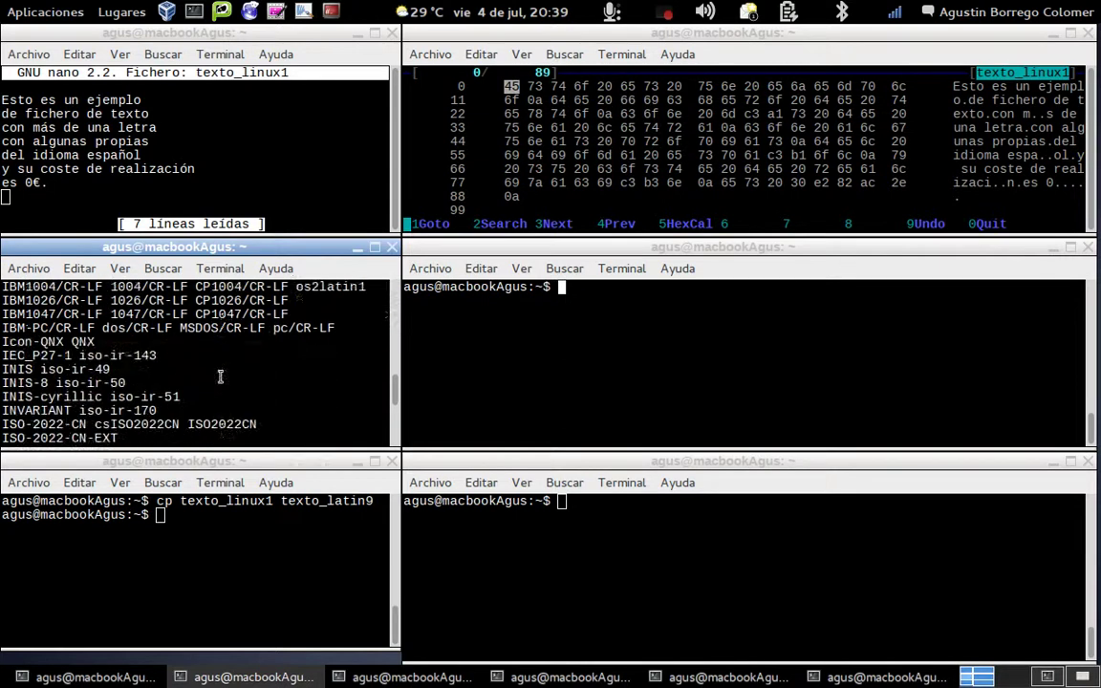
pyautogui.scroll(-5, 221, 376)
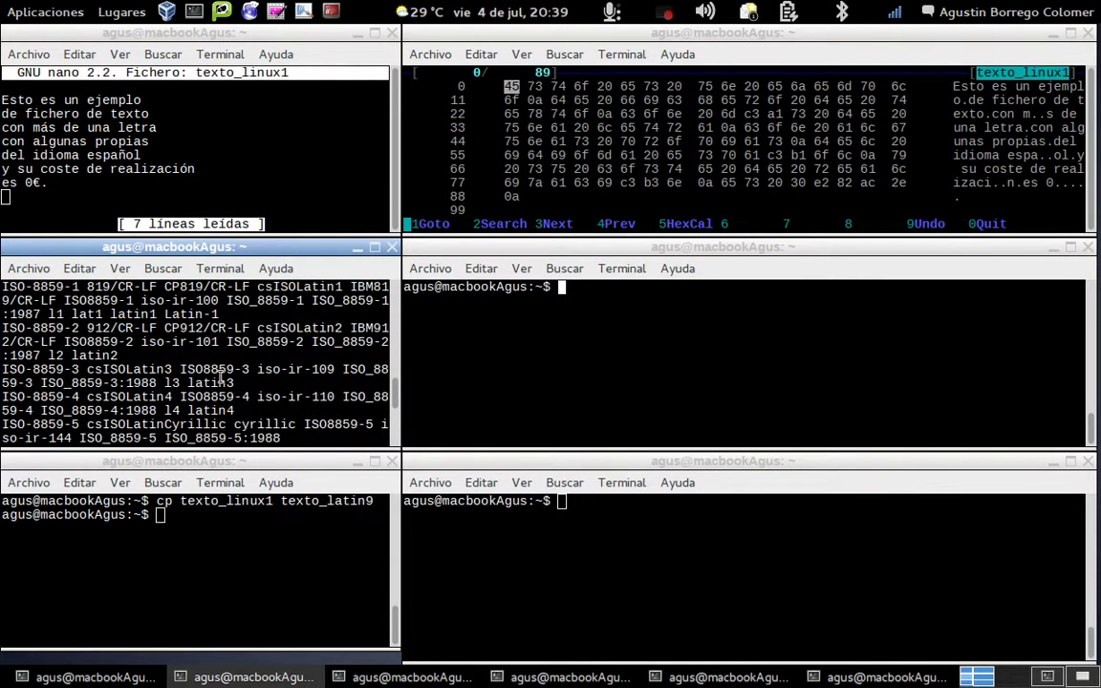
pyautogui.scroll(1, 221, 376)
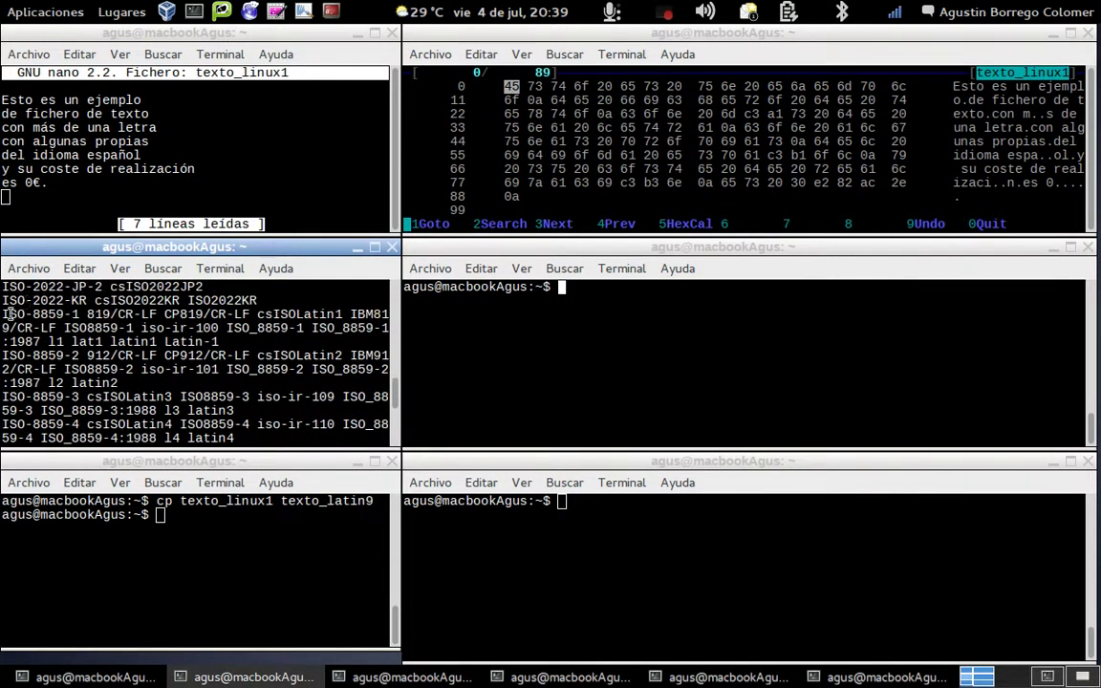
pyautogui.moveTo(3, 314); pyautogui.dragTo(79, 313)
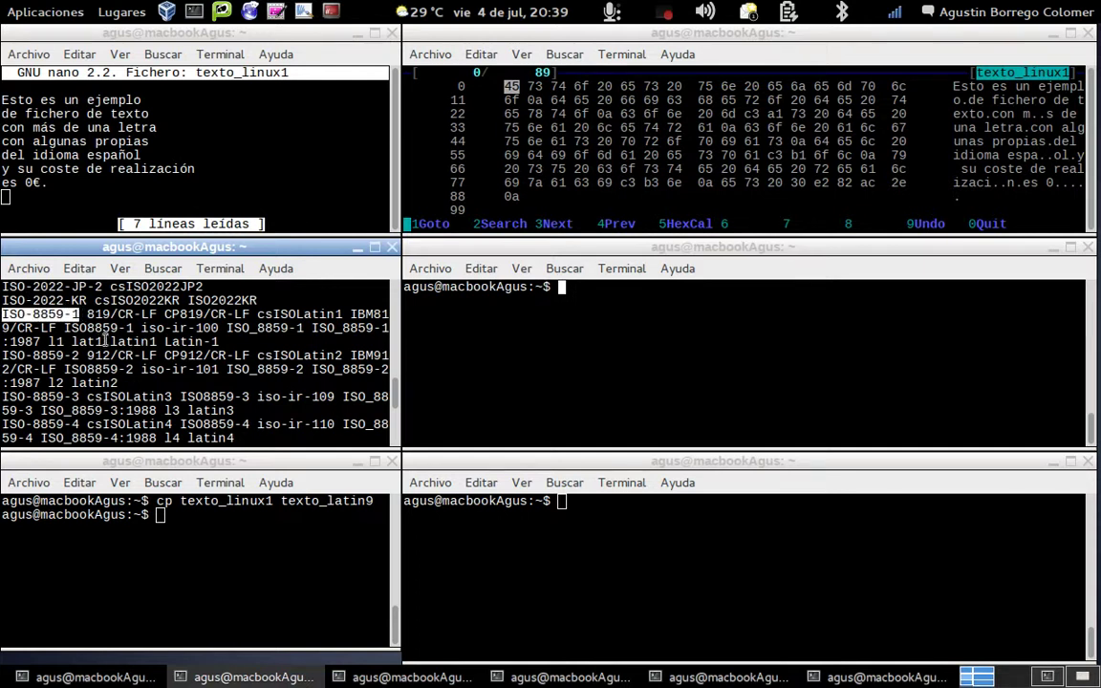
pyautogui.moveTo(50, 341); pyautogui.dragTo(64, 342)
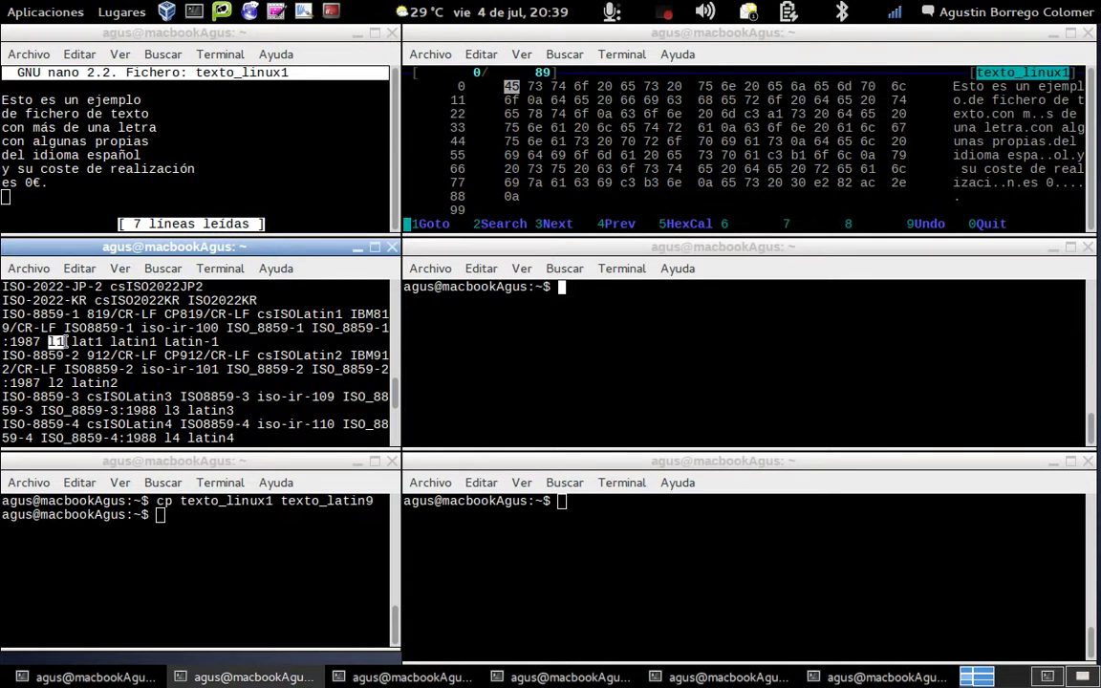
# Step: Find the ISO-8859-15 entry in the encoding list and examine its short alias l9
pyautogui.scroll(3, 76, 355)
pyautogui.scroll(-3, 88, 369)
pyautogui.scroll(-5, 88, 369)
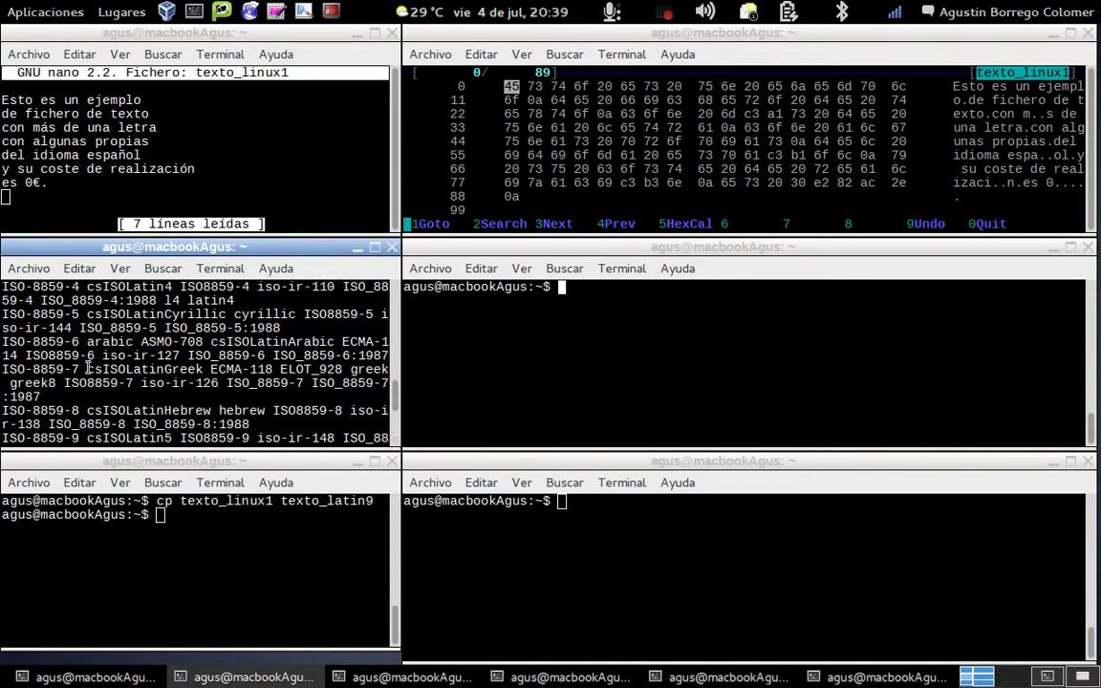
pyautogui.scroll(-2, 87, 368)
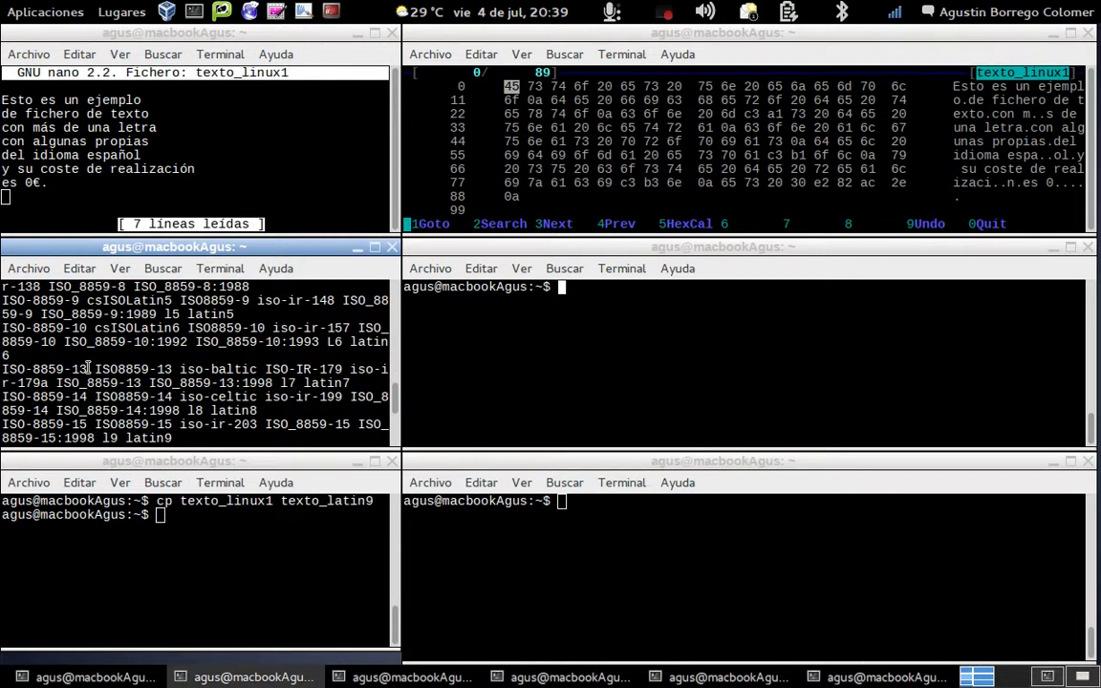
pyautogui.scroll(-1, 83, 400)
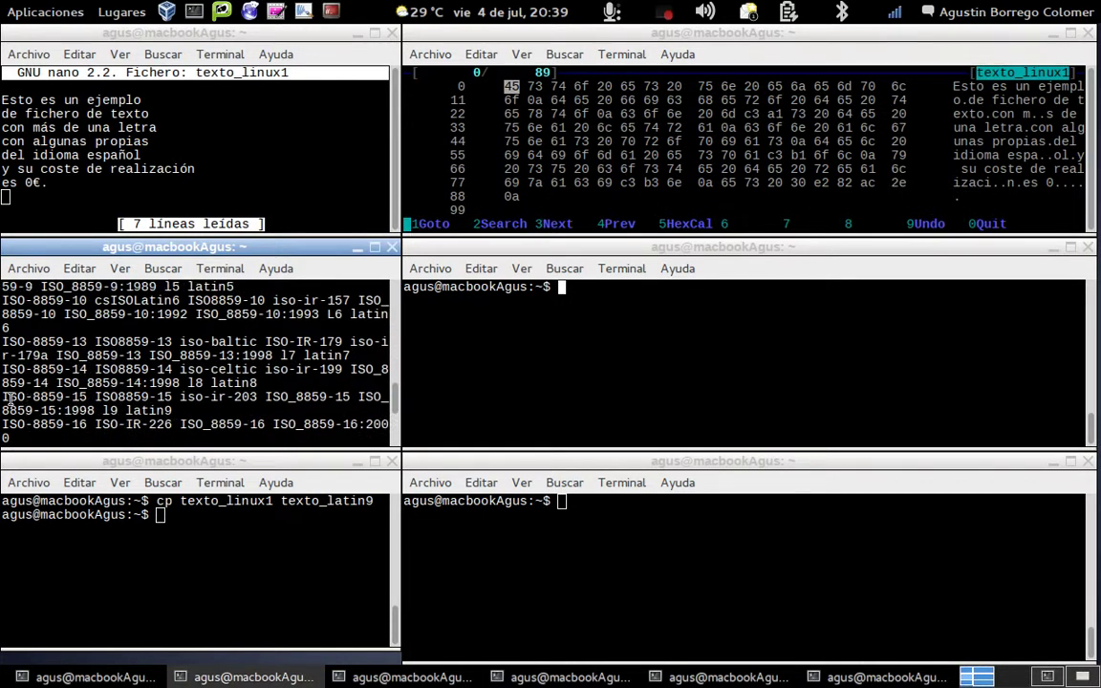
pyautogui.moveTo(8, 396); pyautogui.dragTo(86, 398)
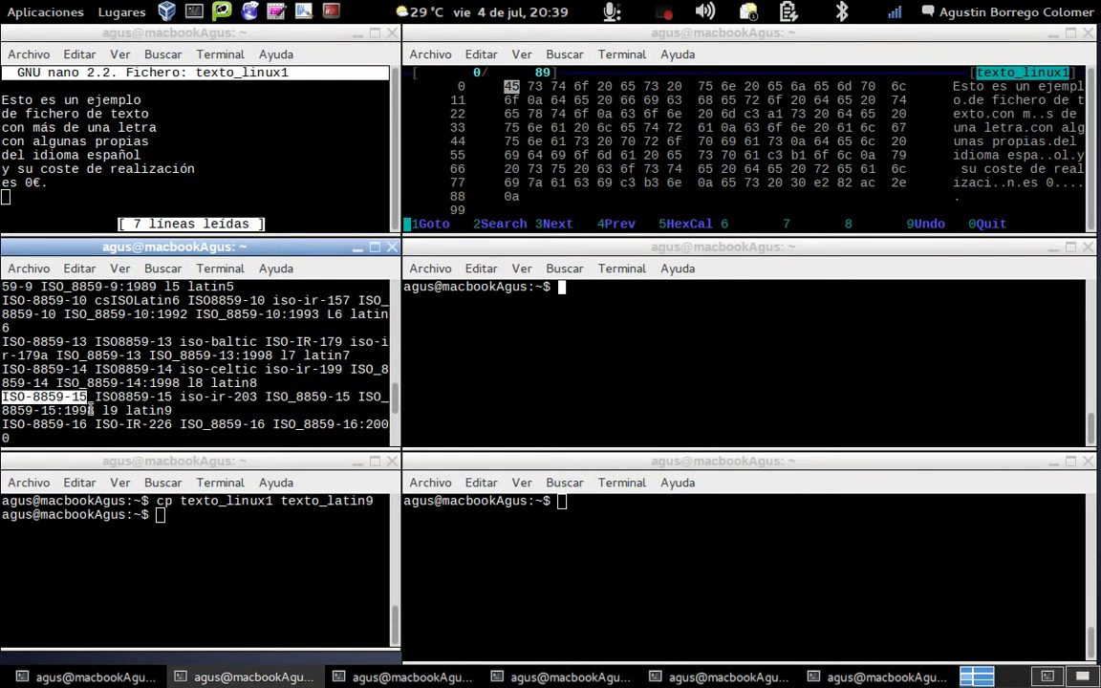
pyautogui.doubleClick(109, 410)
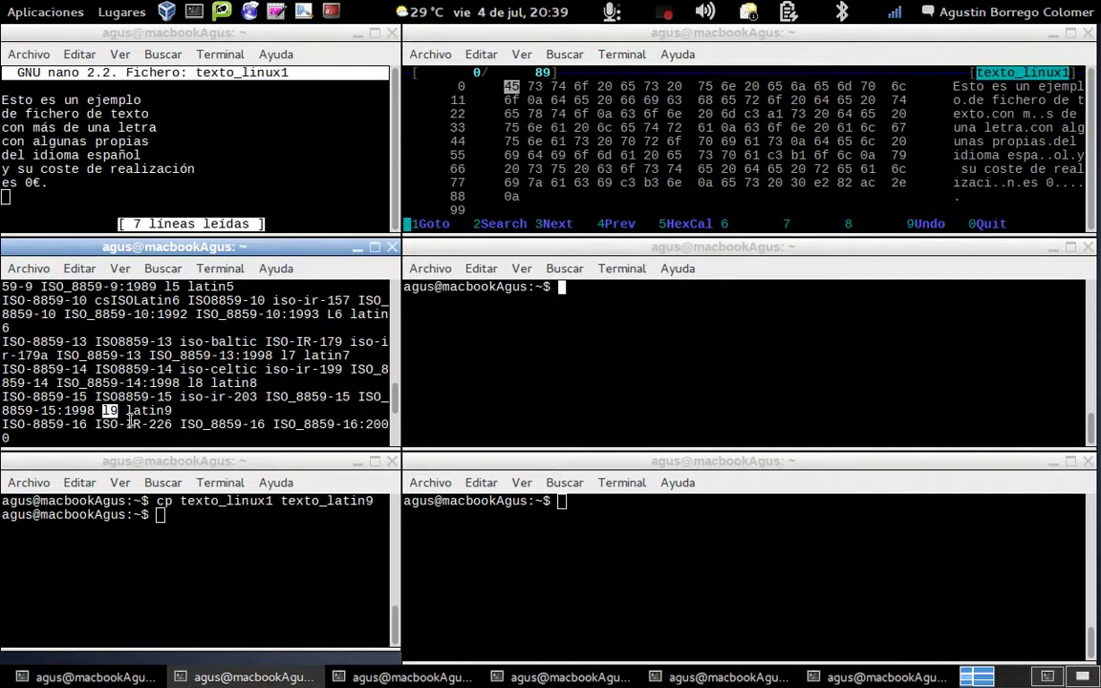
# Step: Find the UTF-8 entry near the end of the encoding list and examine its short alias u8
pyautogui.scroll(-3, 150, 435)
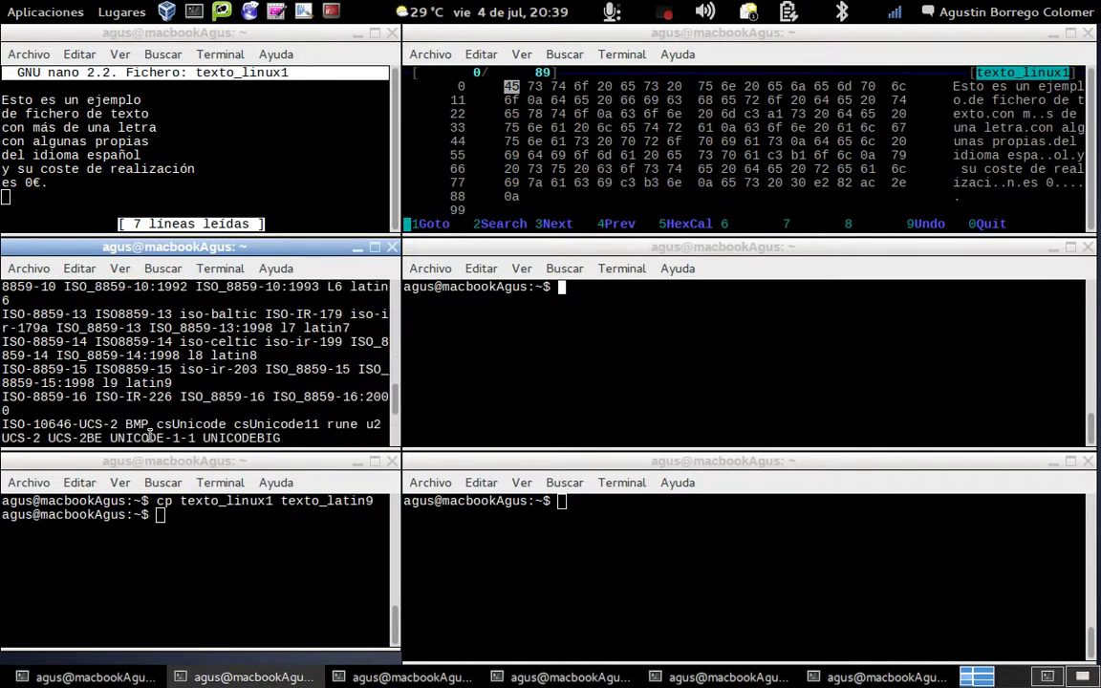
pyautogui.scroll(5, 150, 434)
pyautogui.scroll(-15, 150, 435)
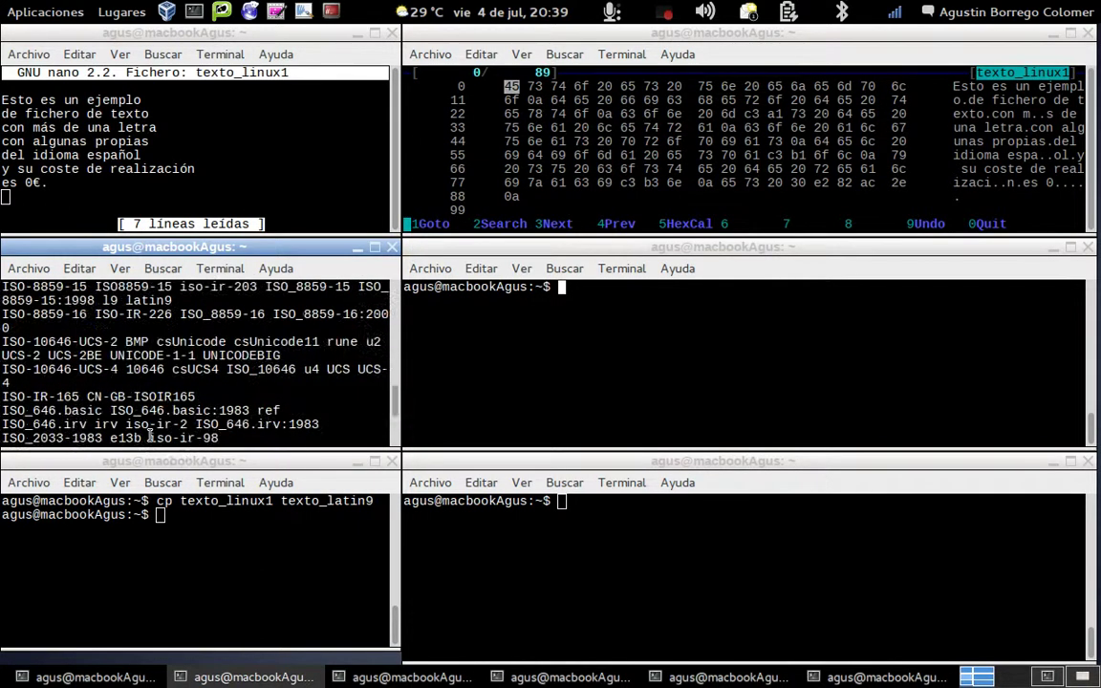
pyautogui.scroll(-7, 150, 435)
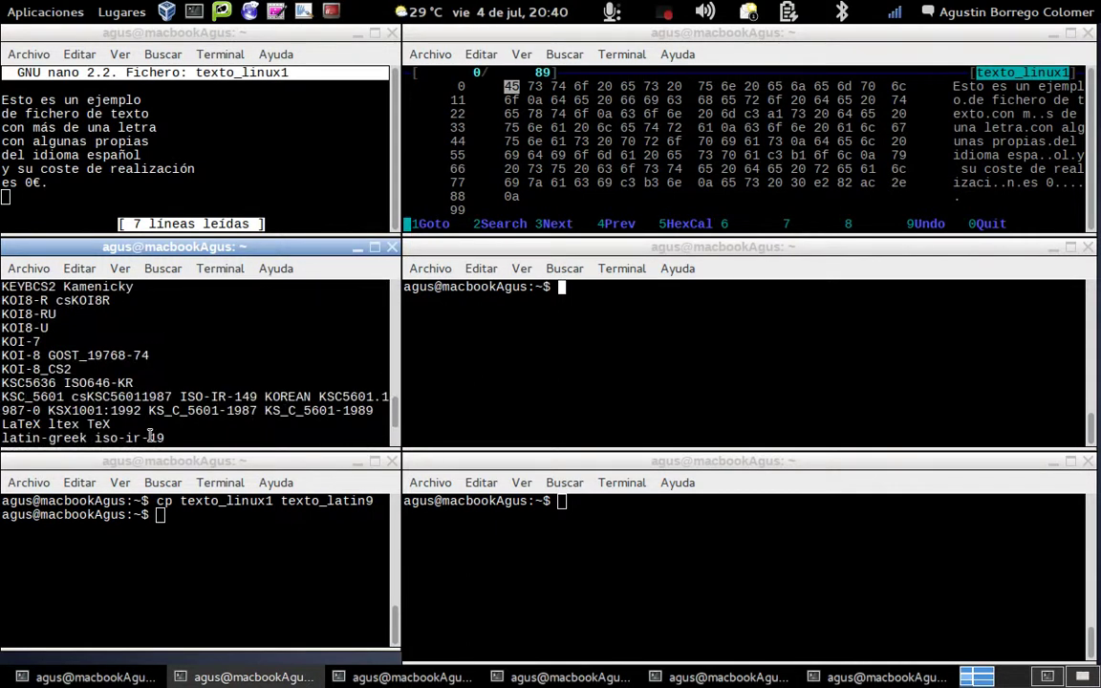
pyautogui.scroll(-10, 150, 435)
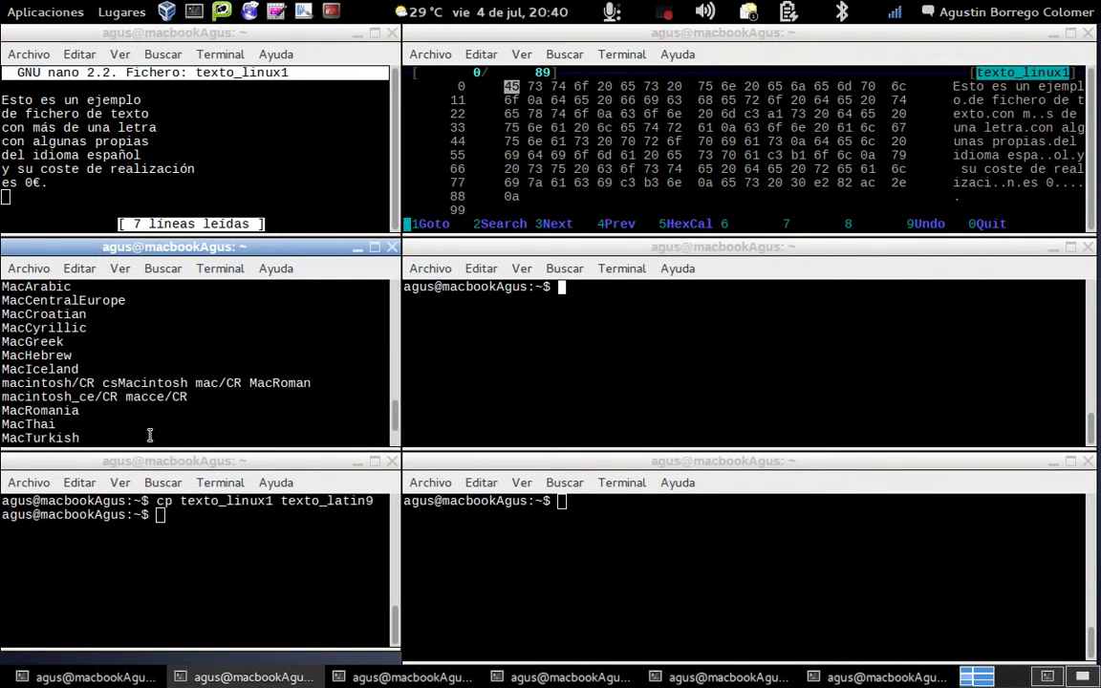
pyautogui.scroll(-8, 150, 435)
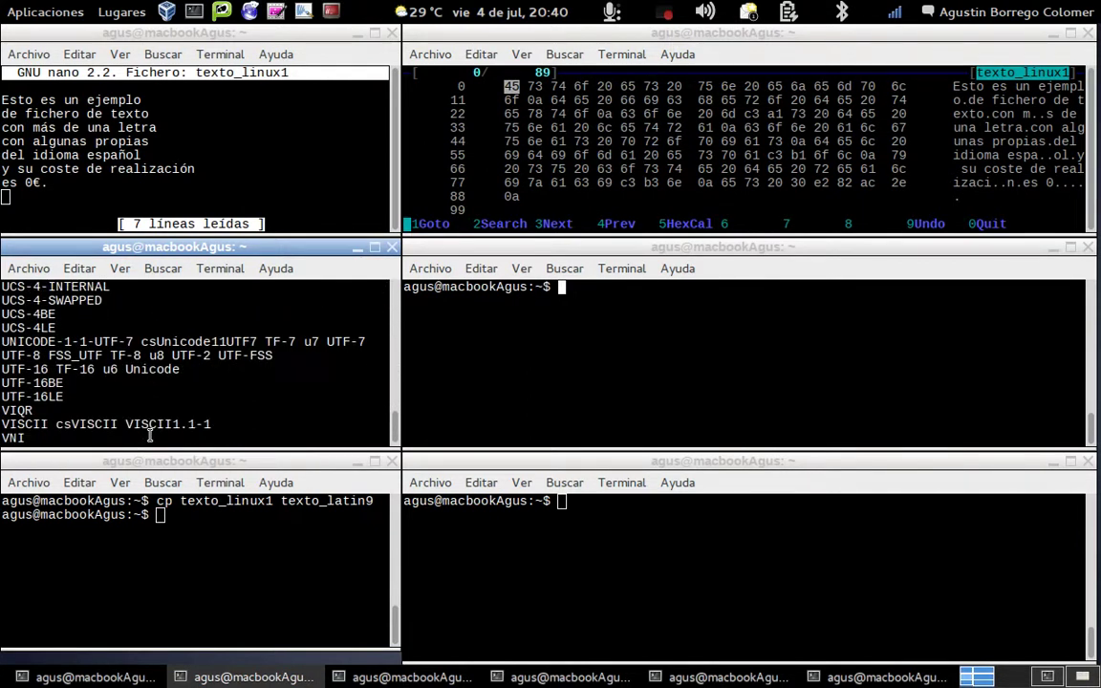
pyautogui.moveTo(8, 355); pyautogui.dragTo(38, 355)
pyautogui.moveTo(149, 356); pyautogui.dragTo(167, 355)
# Step: Clear the terminal and convert texto_latin1 from UTF-8 to Latin-1 with recode u8..l1 texto_latin1
pyautogui.hotkey('ctrl', 'l')
pyautogui.write('recode ')
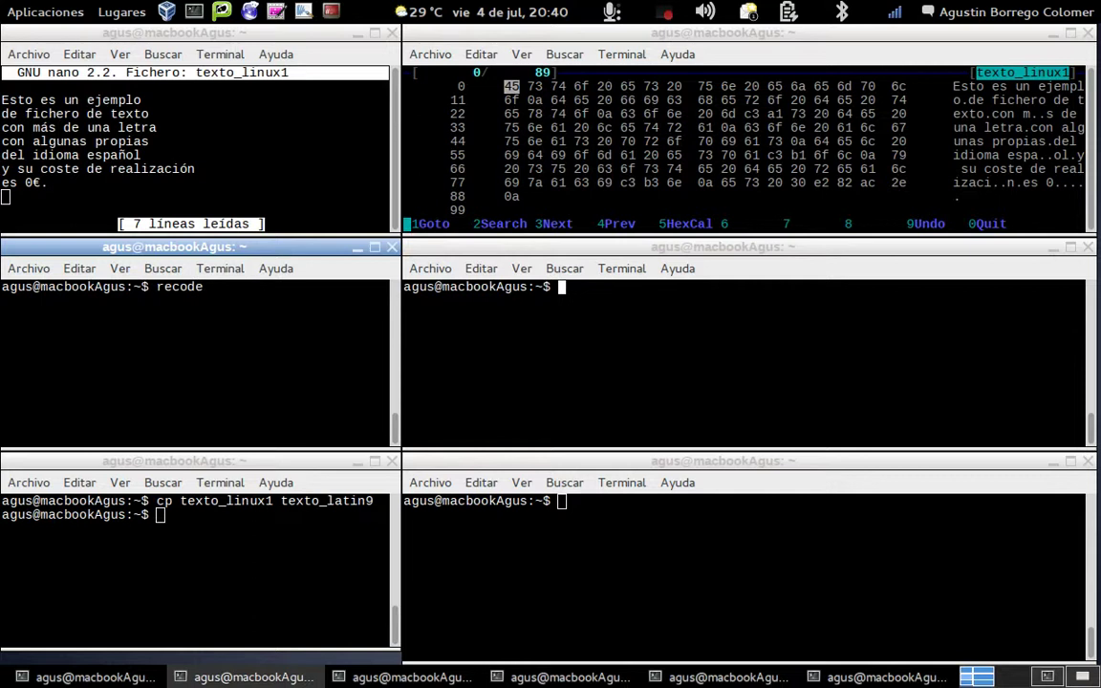
pyautogui.write('u8..l1')
pyautogui.write('textio_latin1')
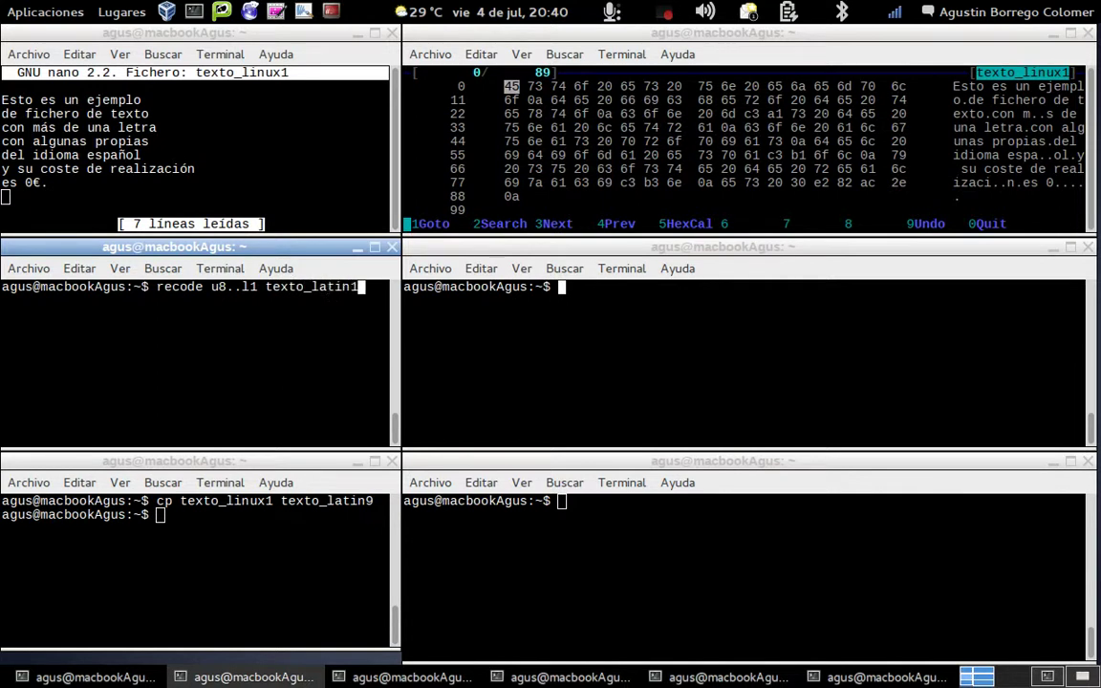
pyautogui.press('Return')
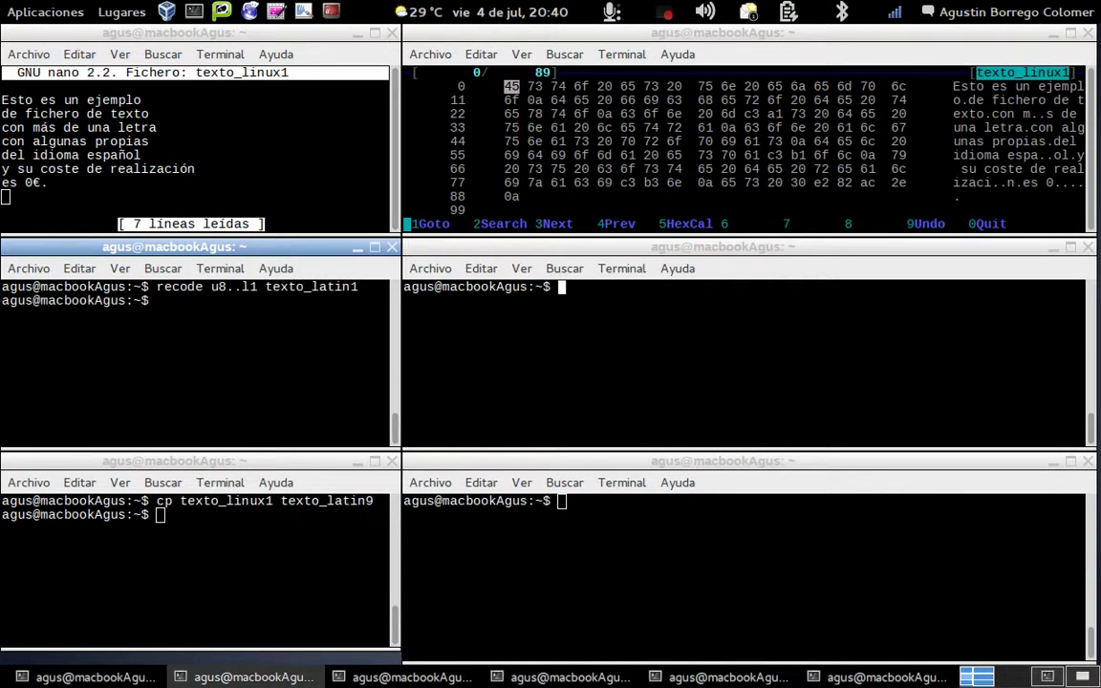
# Step: Clear the texto_latin9 terminal and convert that file from UTF-8 to Latin-9 with recode u8..l9 texto_latin9
pyautogui.click(188, 527)
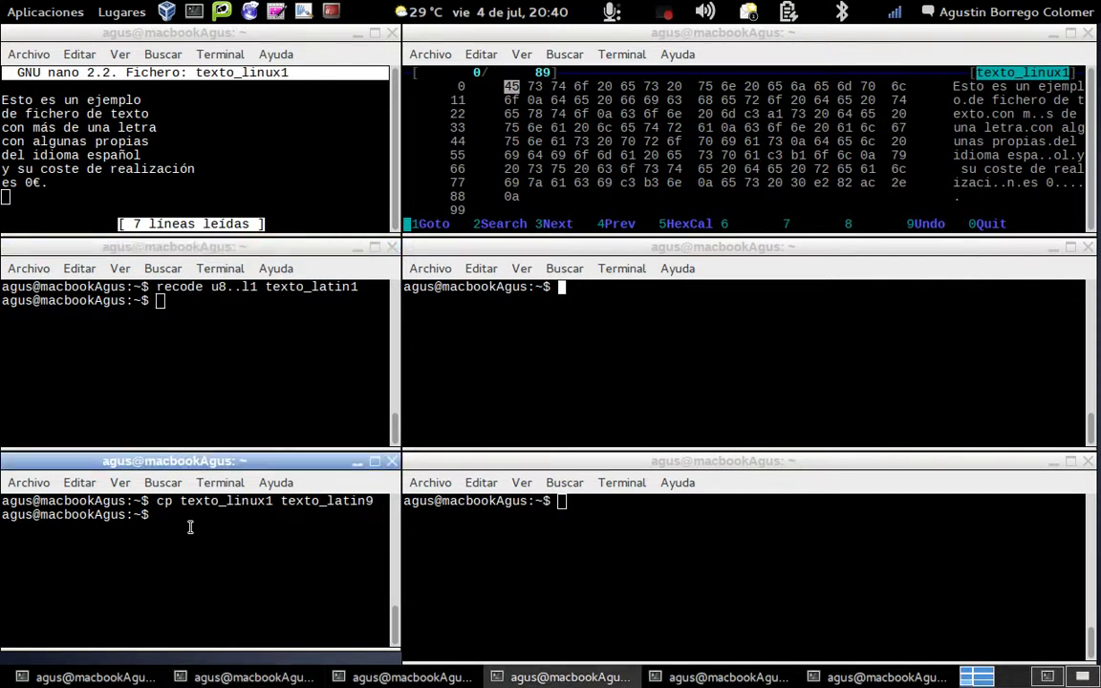
pyautogui.hotkey('ctrl', 'l')
pyautogui.write('recode ')
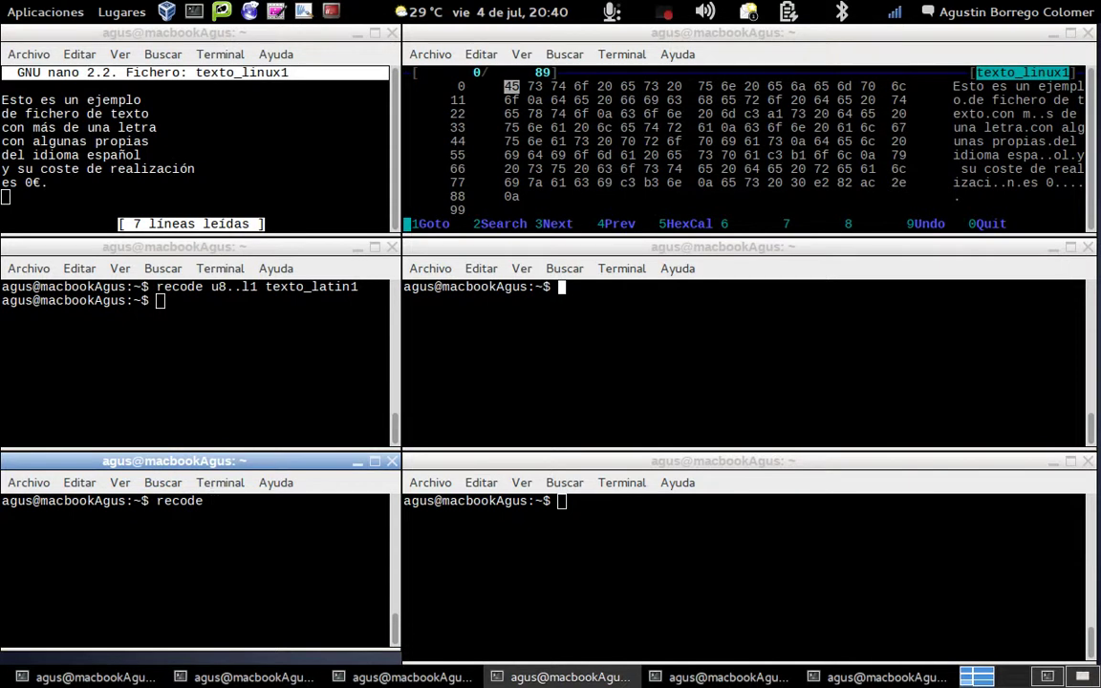
pyautogui.write('u8')
pyautogui.write('--l9')
pyautogui.press('BackSpace')
pyautogui.press('BackSpace')
pyautogui.press('BackSpace')
pyautogui.press('BackSpace')
pyautogui.write('..l9 texto_latin9')
pyautogui.press('Return')
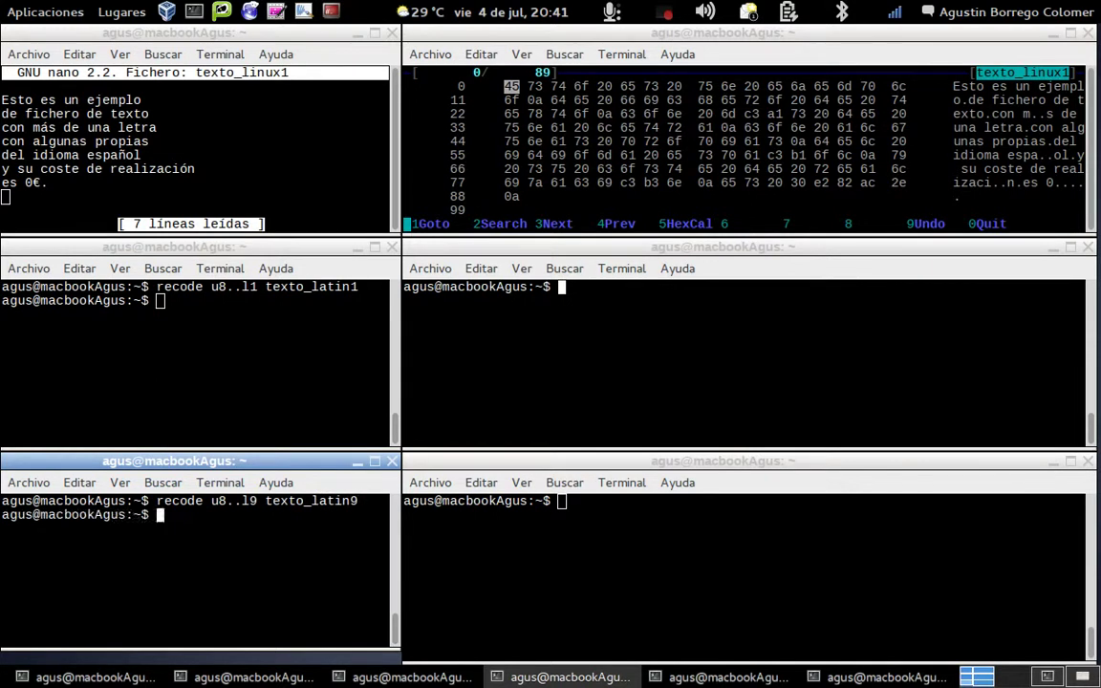
# Step: Open texto_latin1 in the dhex hex editor in the empty terminal beside its recode command
pyautogui.click(632, 318)
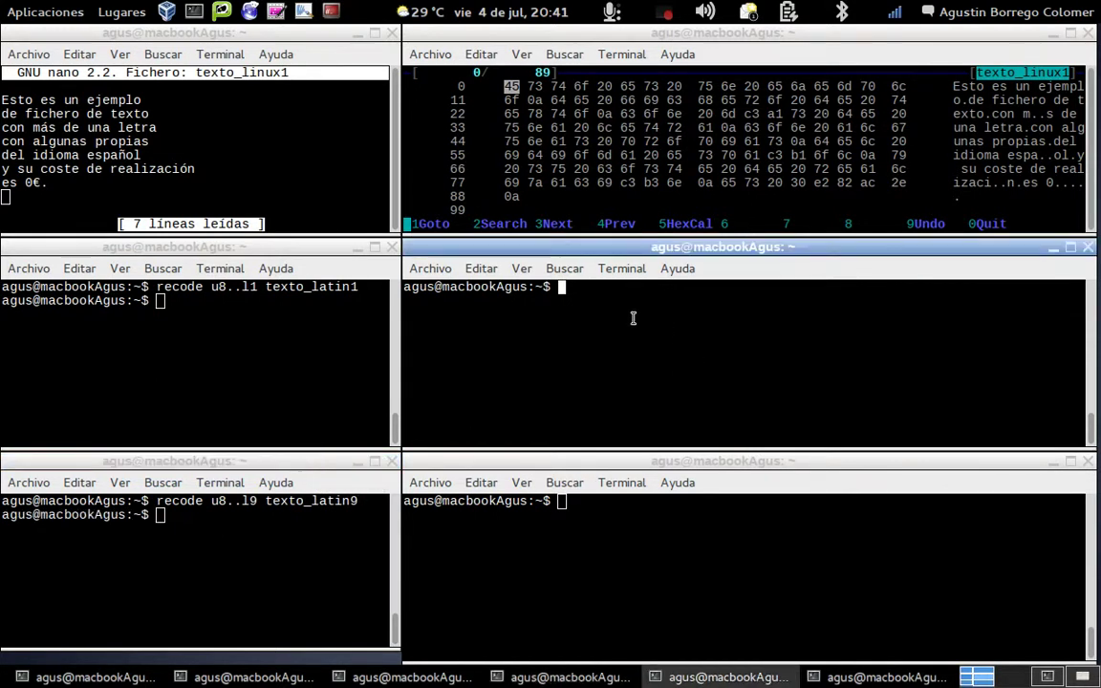
pyautogui.write('dhex texto')
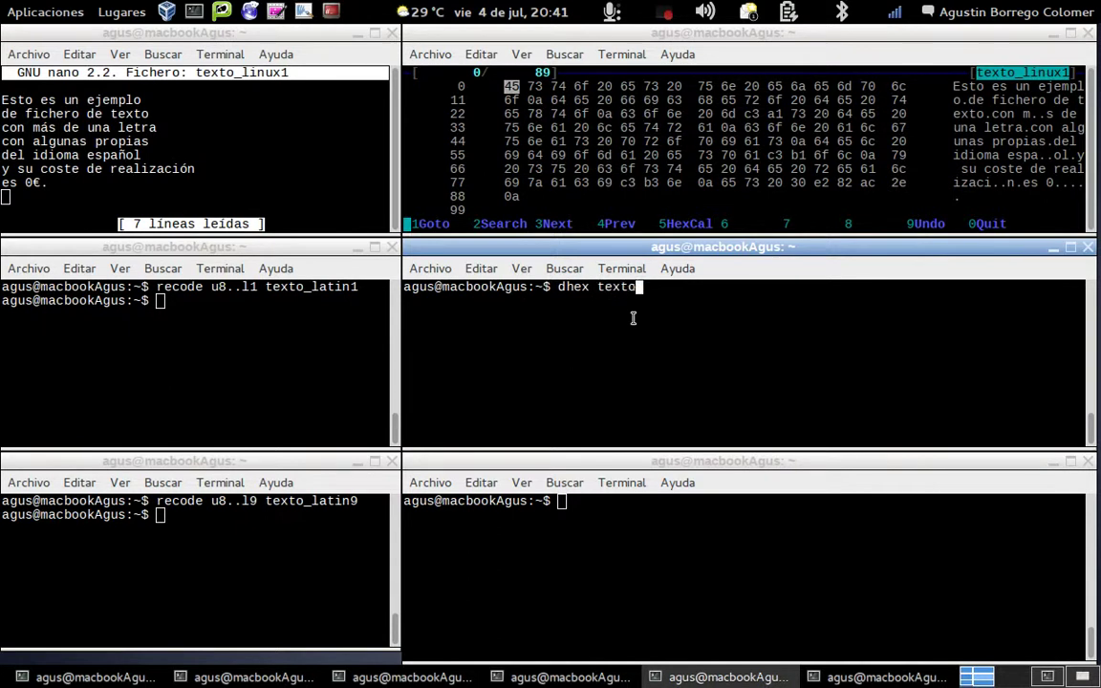
pyautogui.write('_latin1')
pyautogui.press('Return')
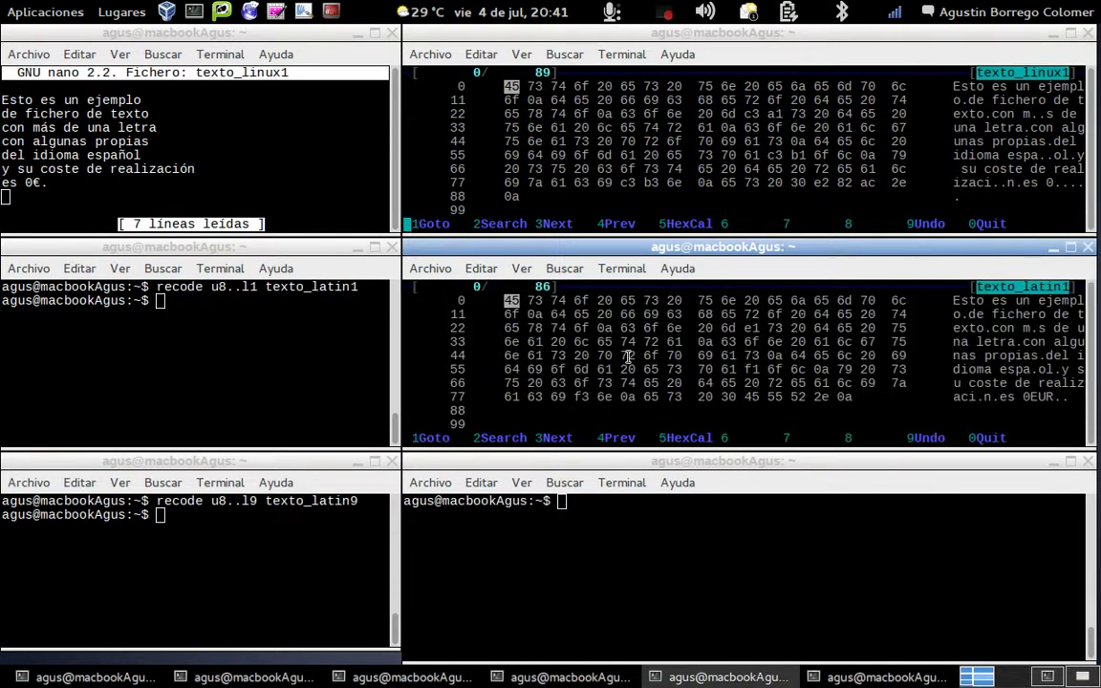
# Step: Open texto_latin9 in the dhex hex editor in the remaining empty terminal
pyautogui.click(592, 506)
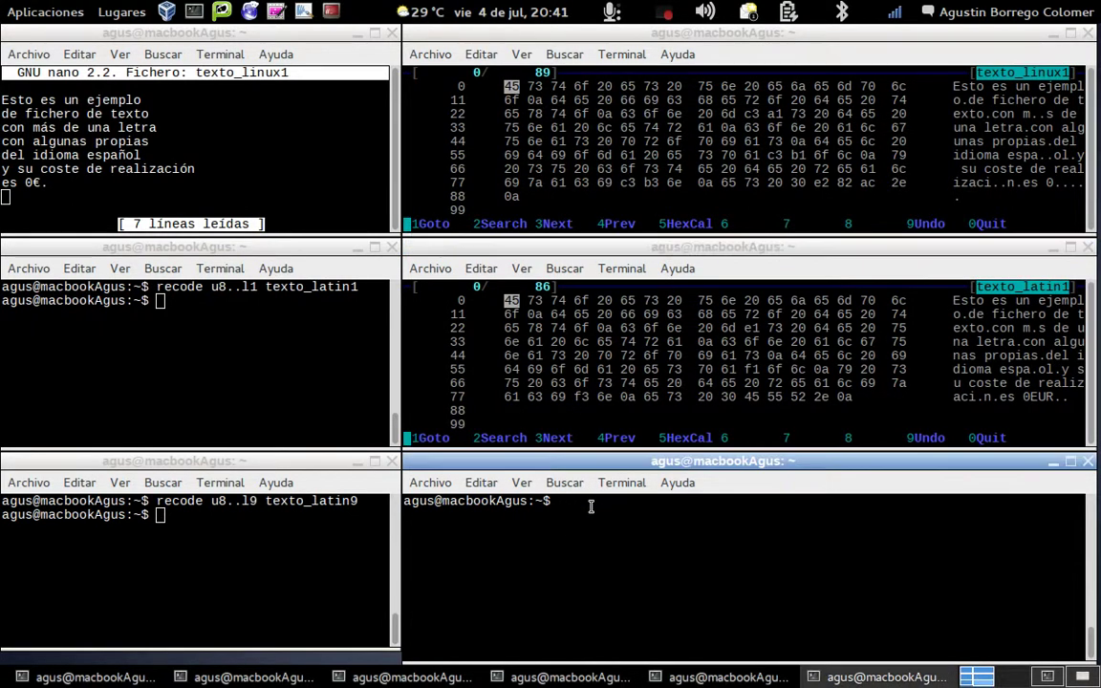
pyautogui.write('dhex texto_l9')
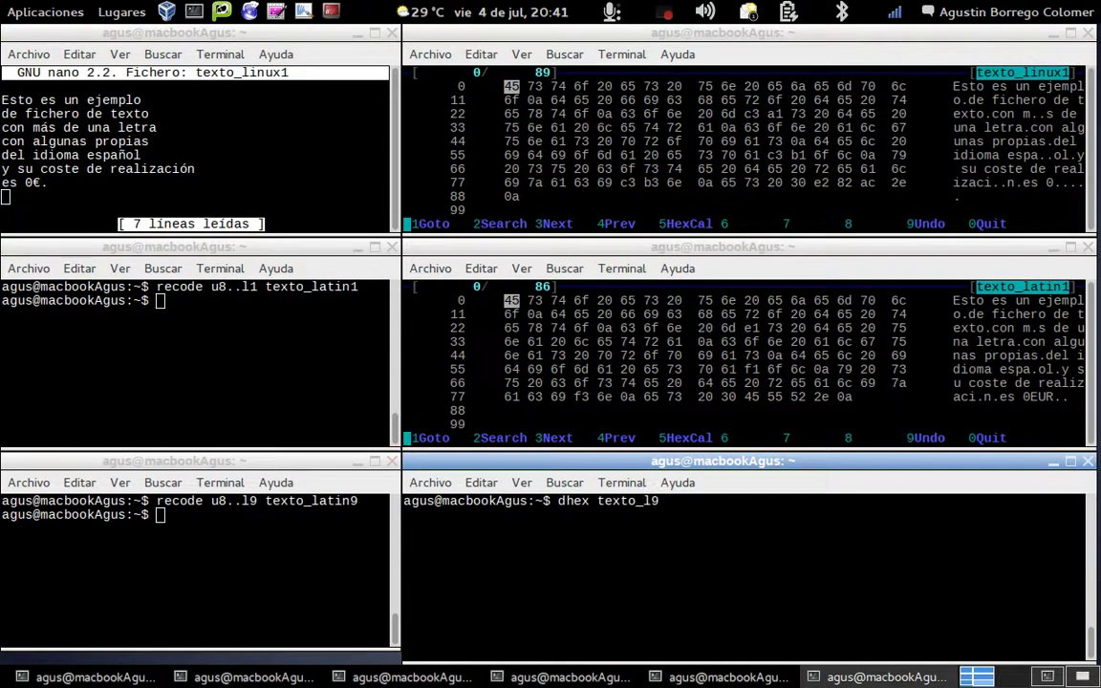
pyautogui.write('atin9')
pyautogui.press('Return')
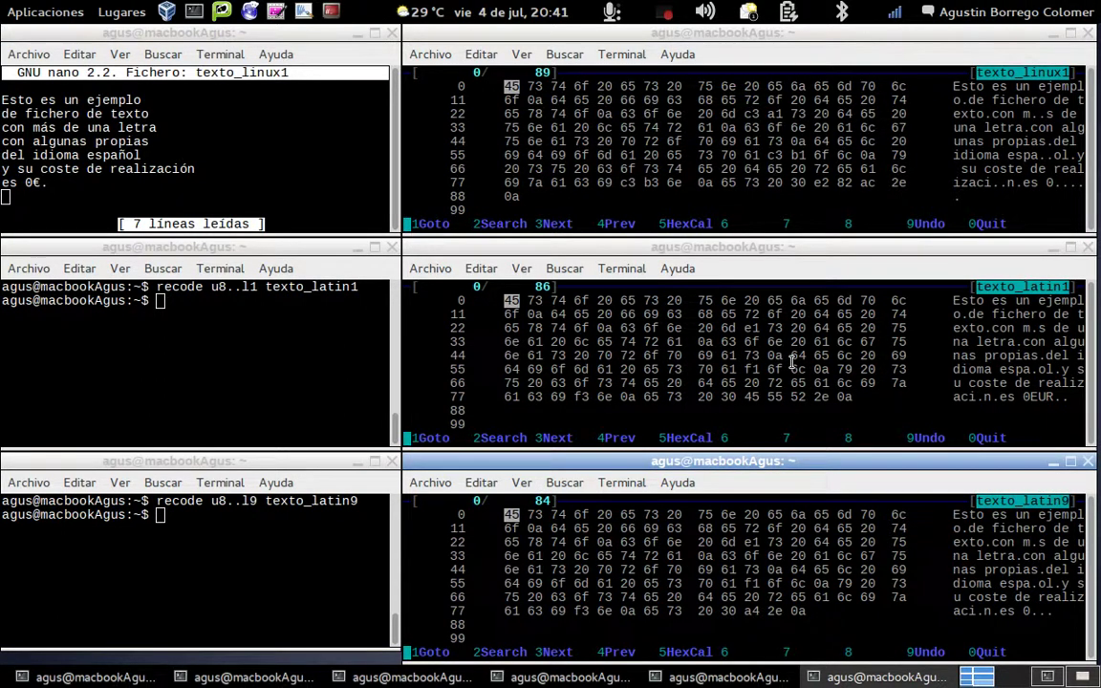
# Step: Compare the bytes that encode á in the hex dumps of texto_linux1 and texto_latin1
pyautogui.click(1034, 117)
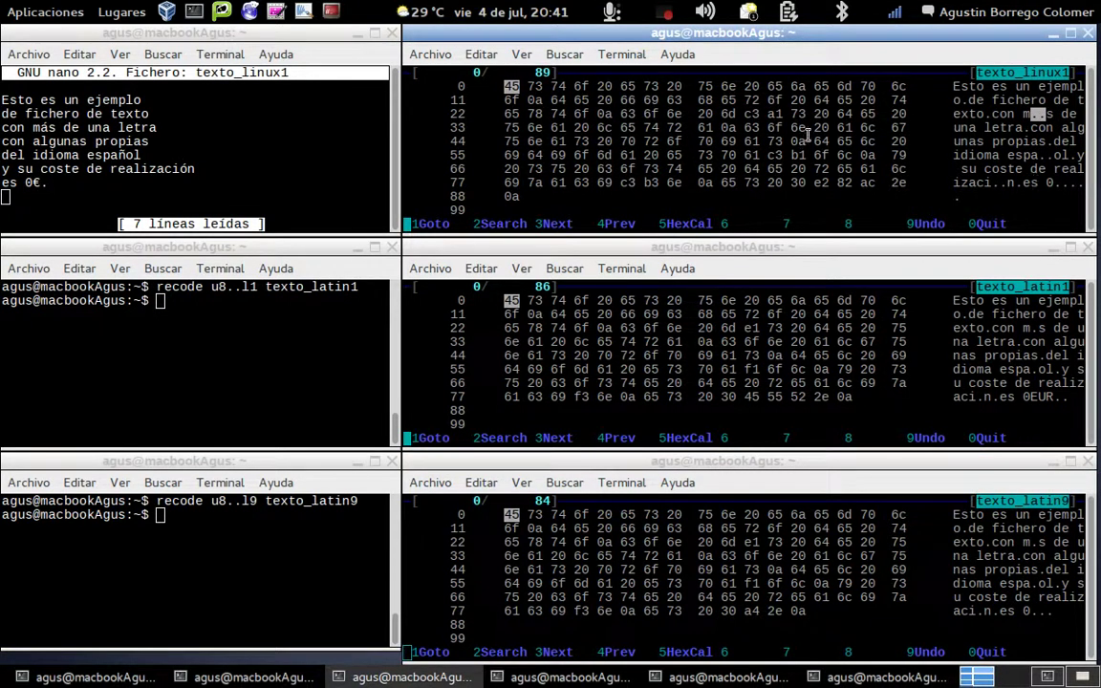
pyautogui.click(745, 114)
pyautogui.moveTo(745, 114); pyautogui.dragTo(782, 113)
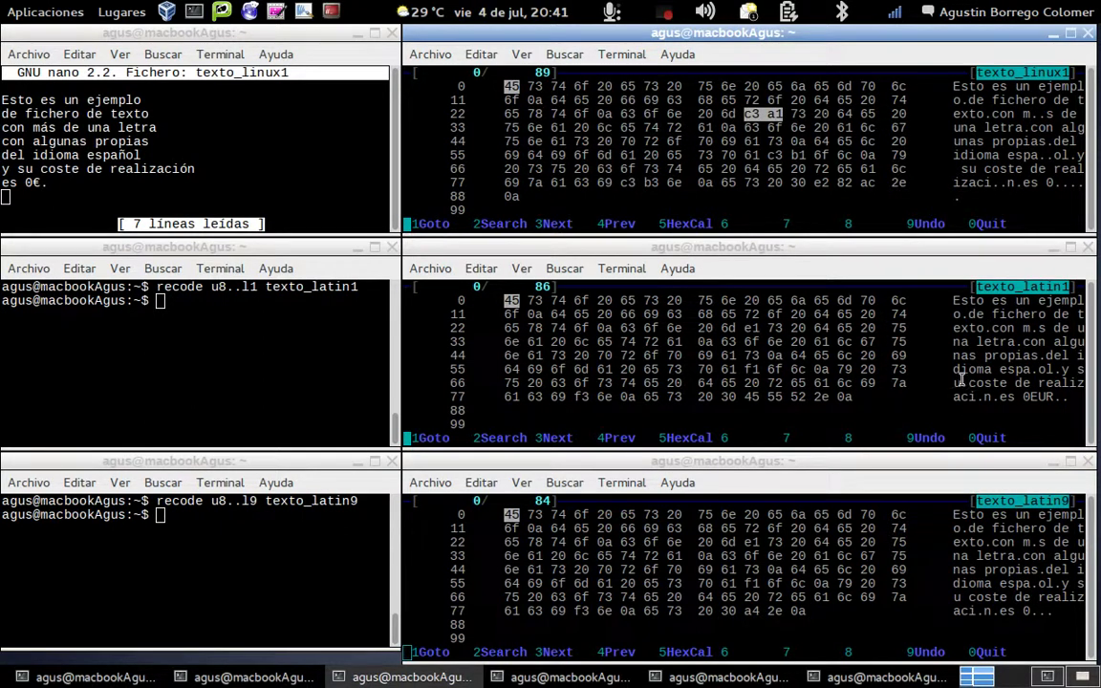
pyautogui.click(750, 328)
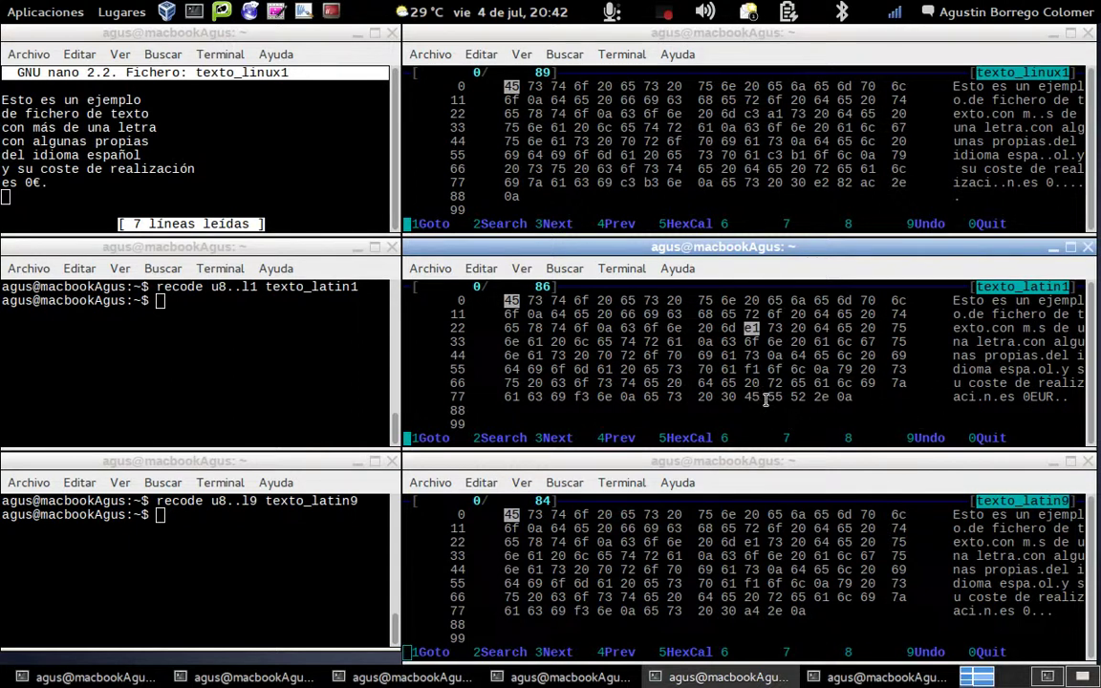
# Step: Compare the bytes that replace the euro sign in the hex dumps of texto_latin1 and texto_latin9
pyautogui.press('Down')
pyautogui.press('Down')
pyautogui.press('Down')
pyautogui.press('Down')
pyautogui.press('Down')
pyautogui.moveTo(747, 396); pyautogui.dragTo(801, 397)
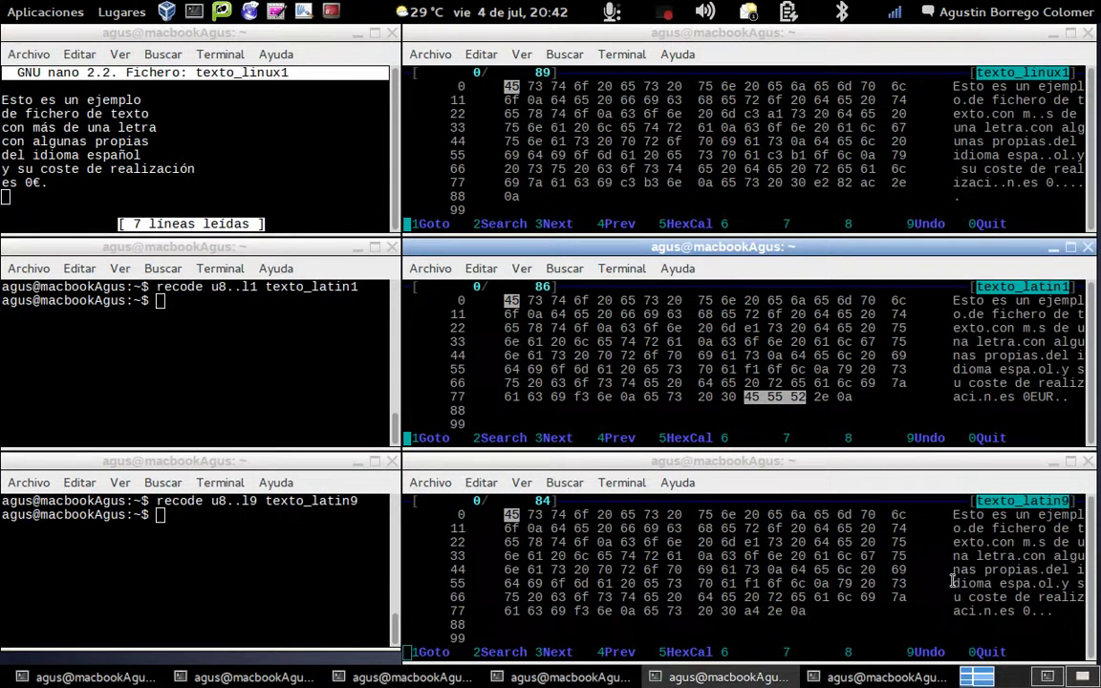
pyautogui.click(746, 610)
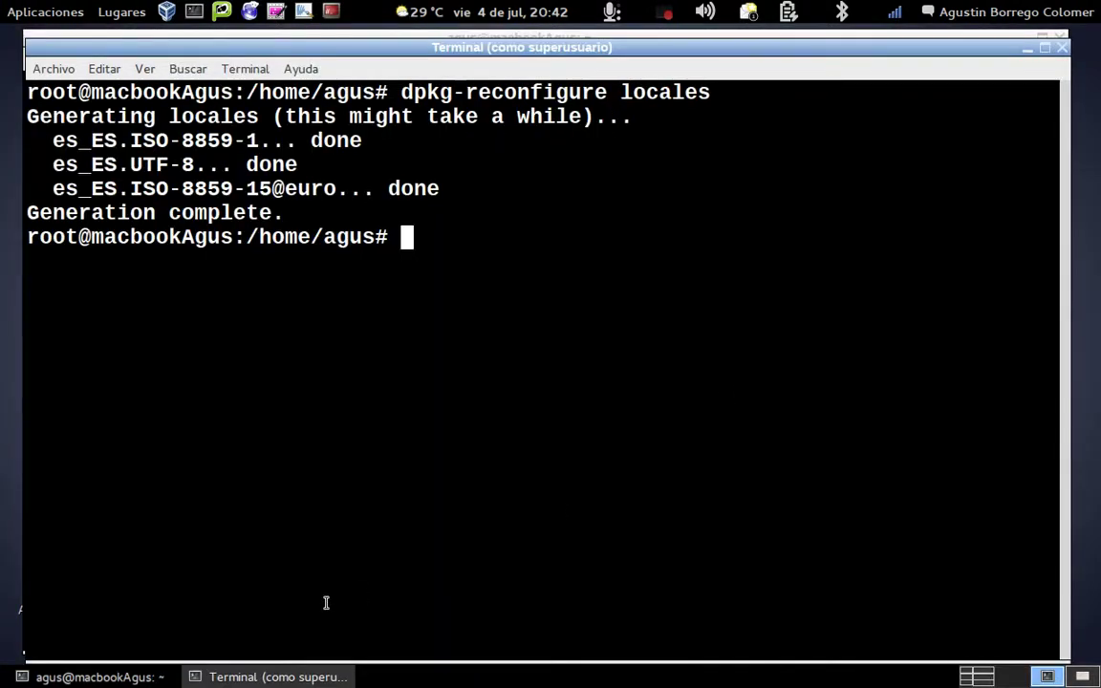
# Step: Switch from the superuser terminal to the regular user's terminal and clear the pending text from its prompt
pyautogui.click(257, 678)
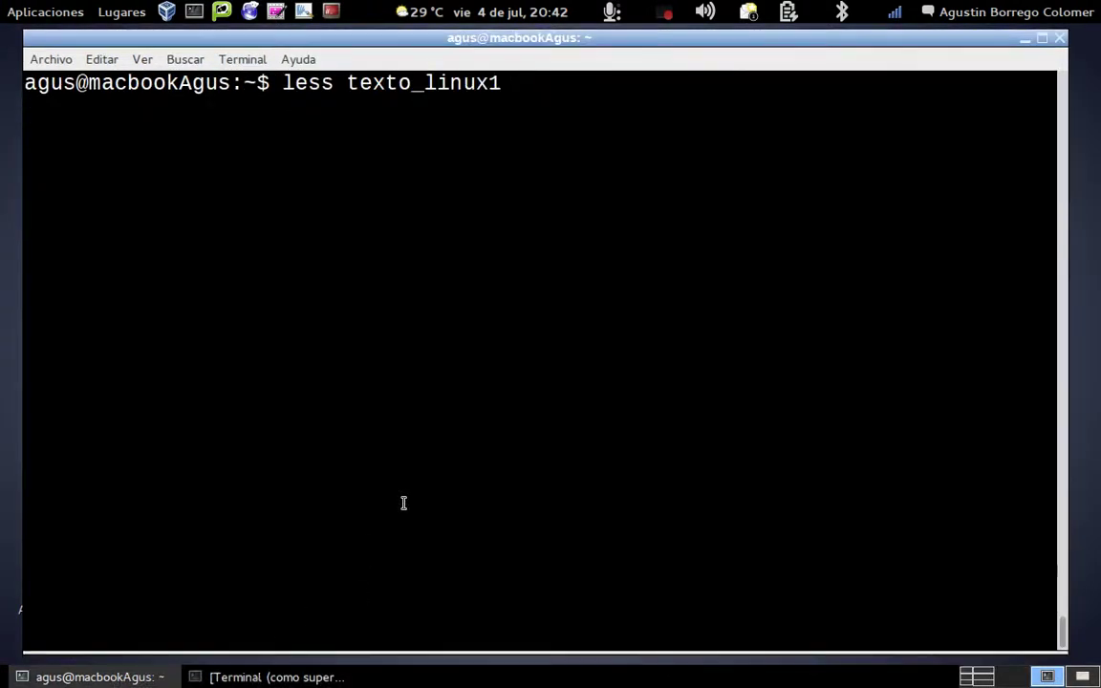
pyautogui.press('BackSpace')
pyautogui.press('BackSpace')
pyautogui.press('BackSpace')
pyautogui.press('BackSpace')
pyautogui.press('BackSpace')
pyautogui.press('BackSpace')
pyautogui.press('BackSpace')
pyautogui.press('BackSpace')
pyautogui.press('BackSpace')
pyautogui.press('BackSpace')
pyautogui.press('BackSpace')
pyautogui.press('BackSpace')
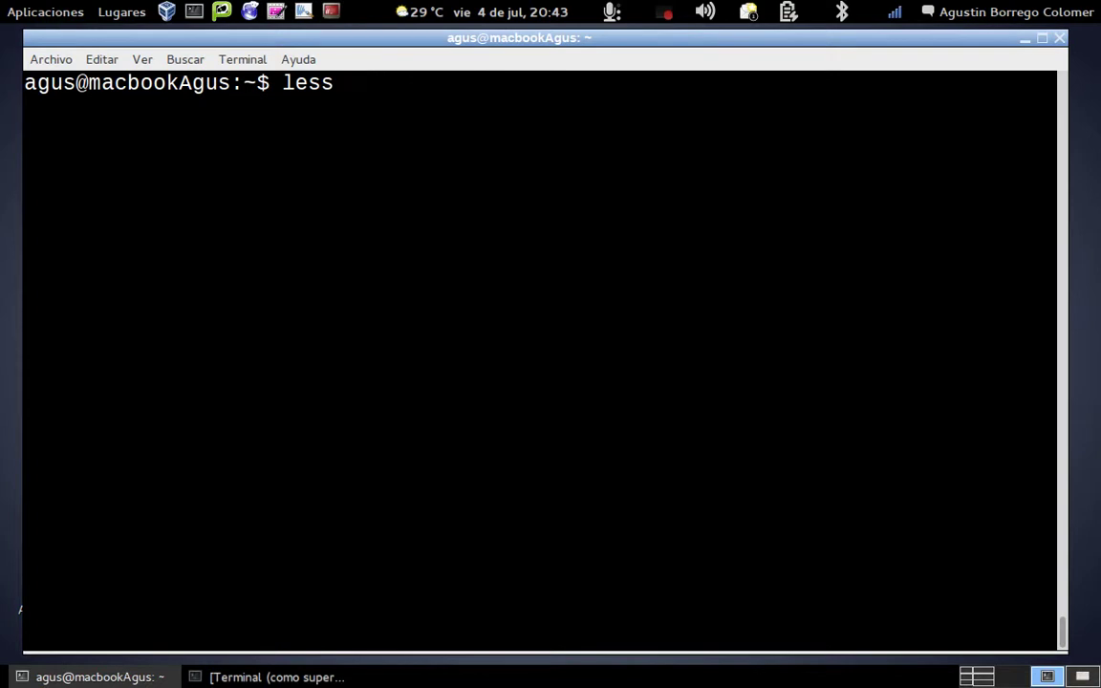
pyautogui.press('Up')
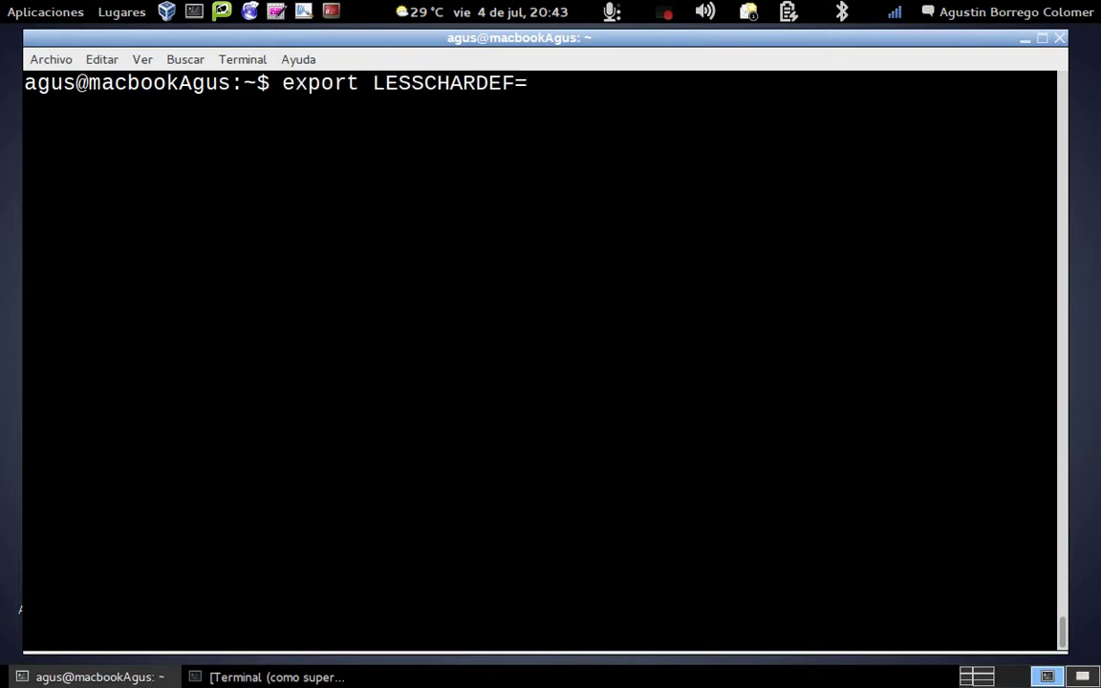
pyautogui.press('BackSpace')
pyautogui.press('BackSpace')
pyautogui.press('BackSpace')
pyautogui.press('BackSpace')
pyautogui.press('BackSpace')
pyautogui.press('BackSpace')
pyautogui.press('BackSpace')
pyautogui.press('BackSpace')
pyautogui.press('BackSpace')
pyautogui.press('BackSpace')
pyautogui.press('BackSpace')
pyautogui.press('BackSpace')
pyautogui.press('BackSpace')
pyautogui.press('BackSpace')
pyautogui.press('BackSpace')
pyautogui.press('BackSpace')
pyautogui.press('BackSpace')
pyautogui.press('BackSpace')
pyautogui.press('BackSpace')
# Step: View texto_linux1 with less, examine its á, ñ, ó and € characters, and leave the viewer
pyautogui.write('less te')
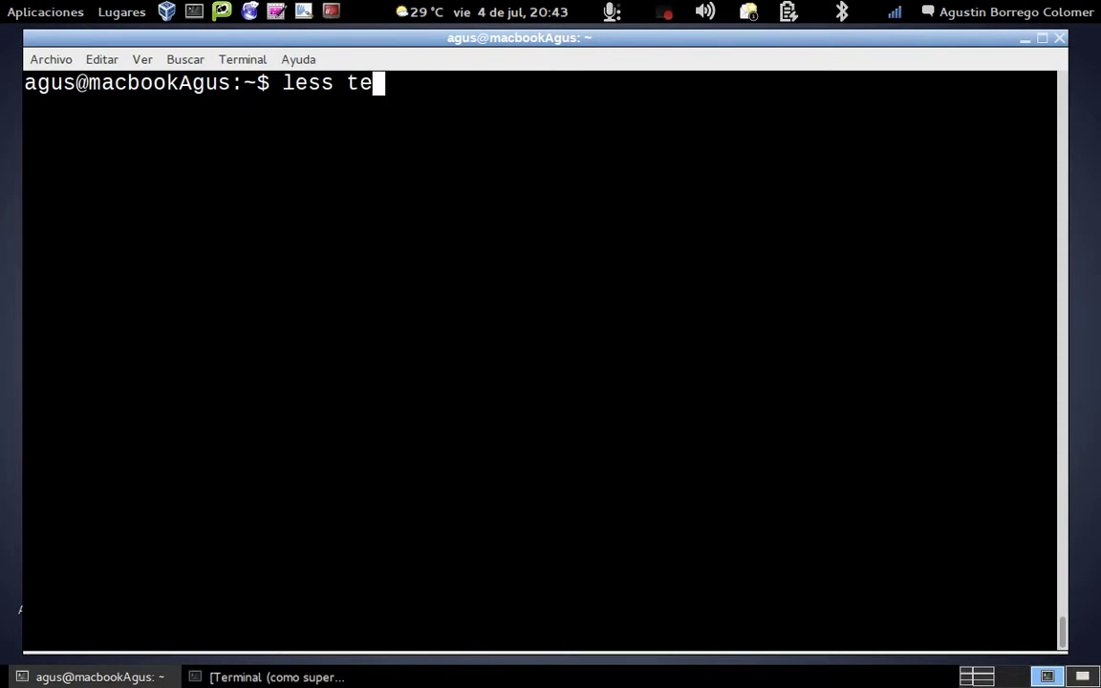
pyautogui.write('xto_linux1')
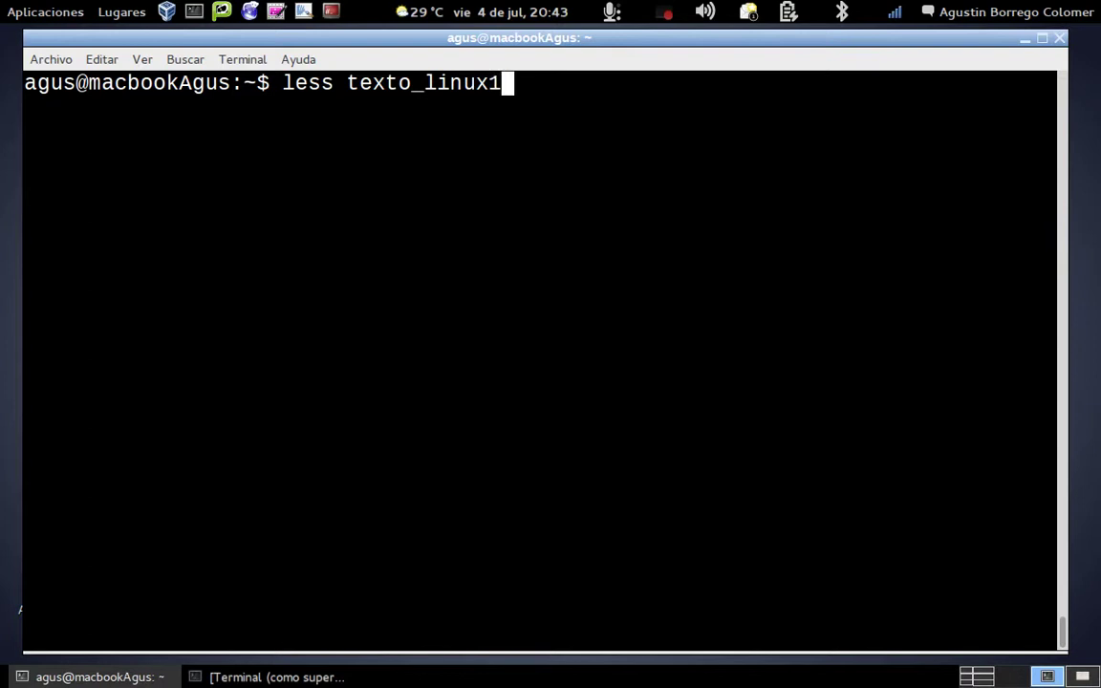
pyautogui.press('Return')
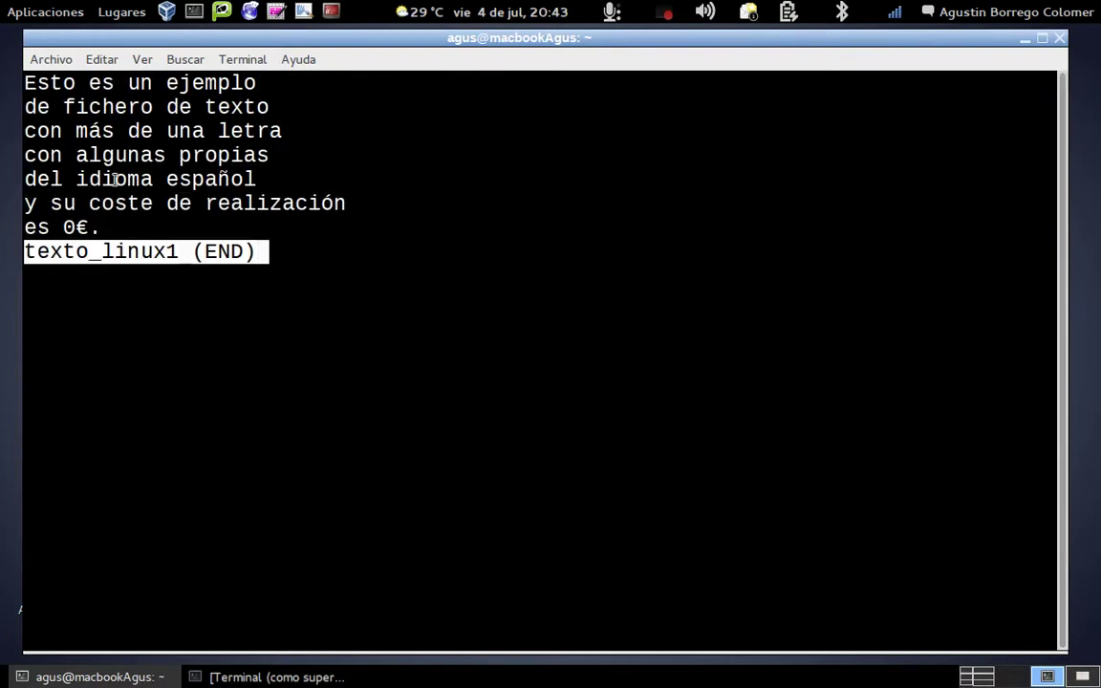
pyautogui.moveTo(88, 131); pyautogui.dragTo(100, 130)
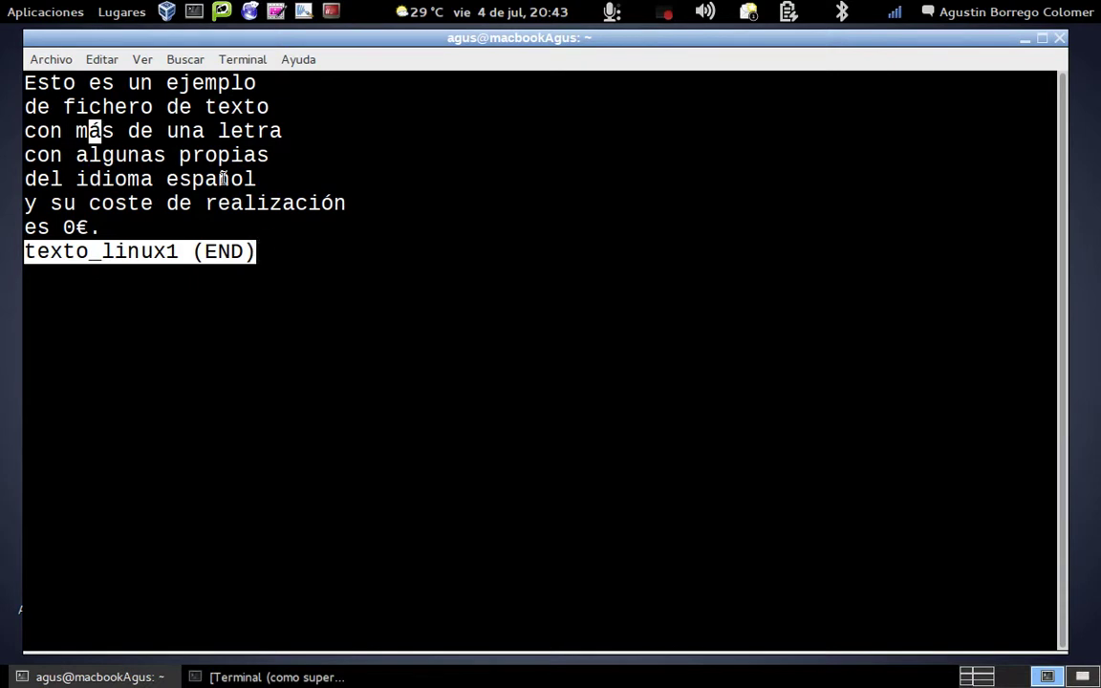
pyautogui.moveTo(218, 179); pyautogui.dragTo(227, 179)
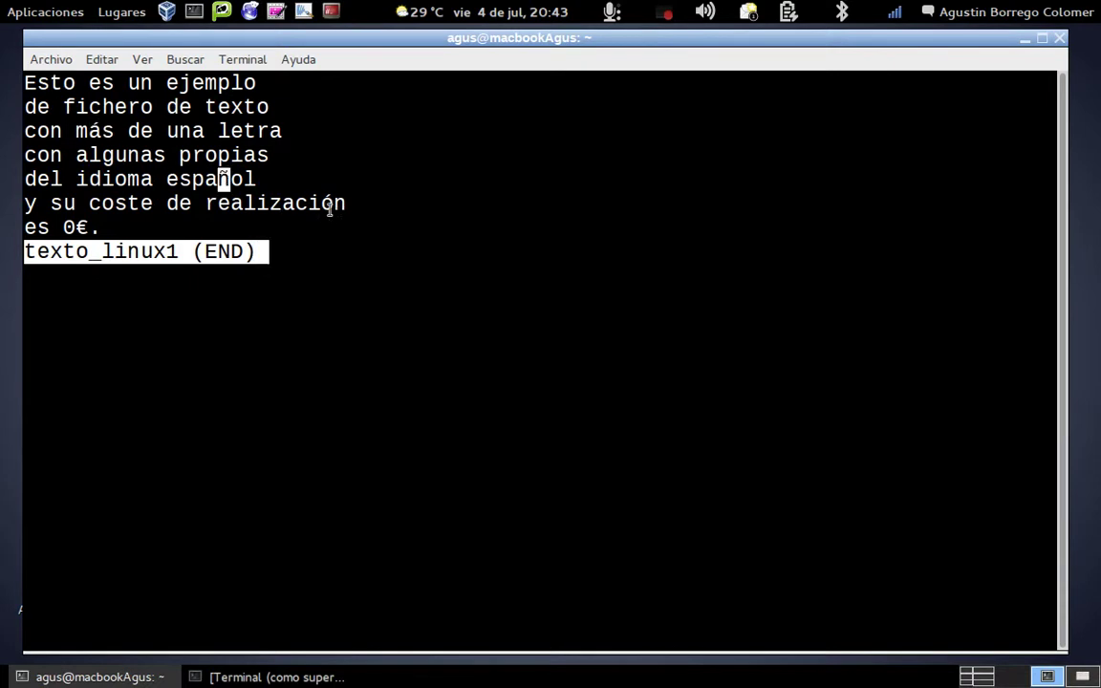
pyautogui.moveTo(322, 203); pyautogui.dragTo(335, 202)
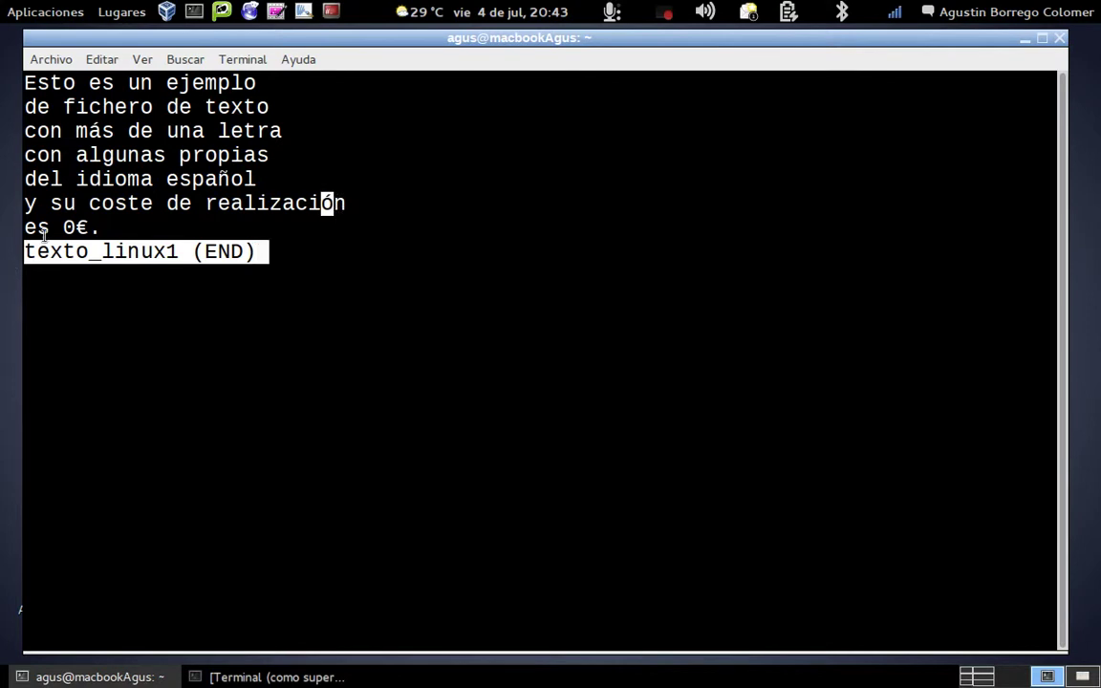
pyautogui.click(78, 227)
pyautogui.moveTo(77, 226); pyautogui.dragTo(88, 226)
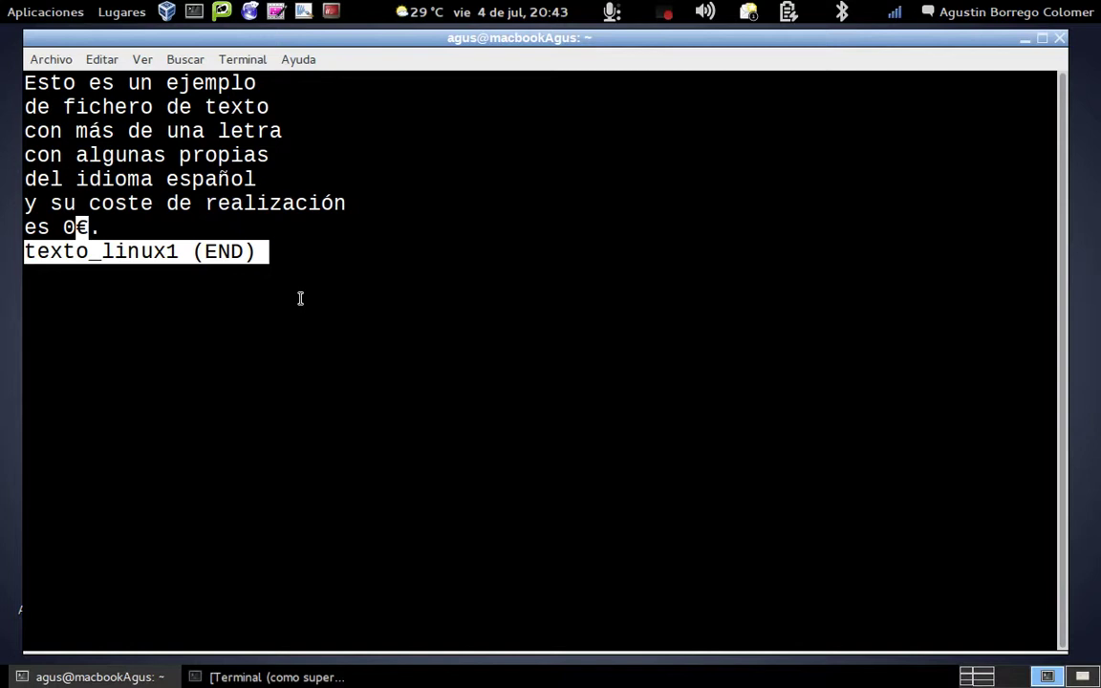
pyautogui.press('q')
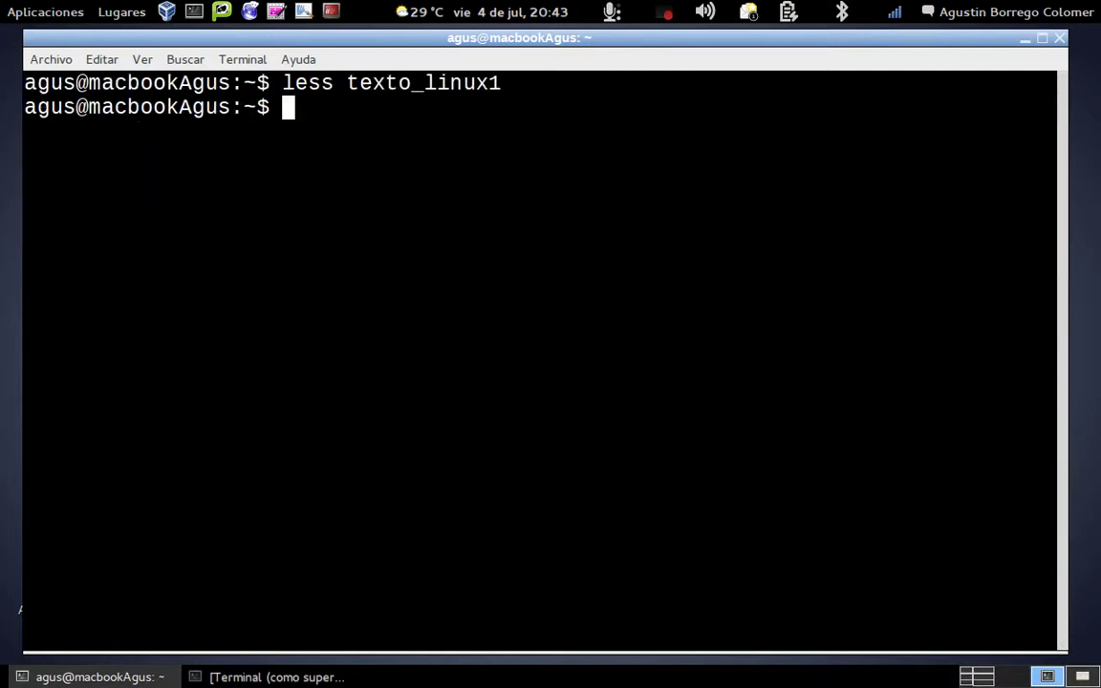
# Step: Display texto_latin1 with less, reusing the previous command
pyautogui.press('Up')
pyautogui.press('BackSpace')
pyautogui.press('BackSpace')
pyautogui.press('BackSpace')
pyautogui.press('BackSpace')
pyautogui.press('BackSpace')
pyautogui.write('atin1')
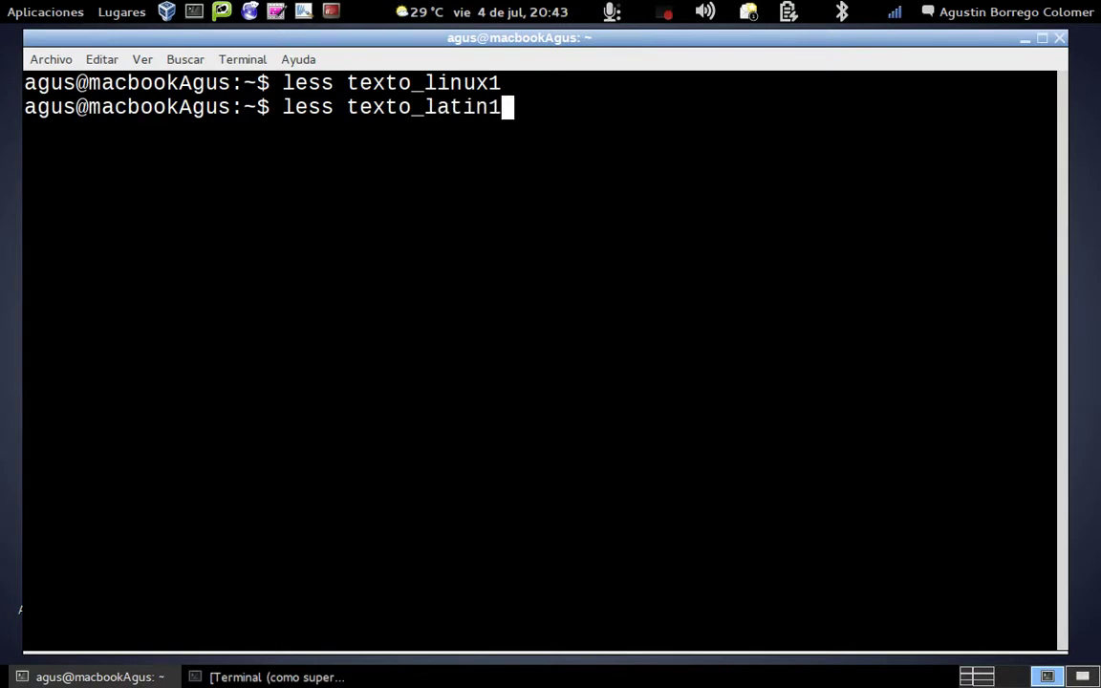
pyautogui.press('Return')
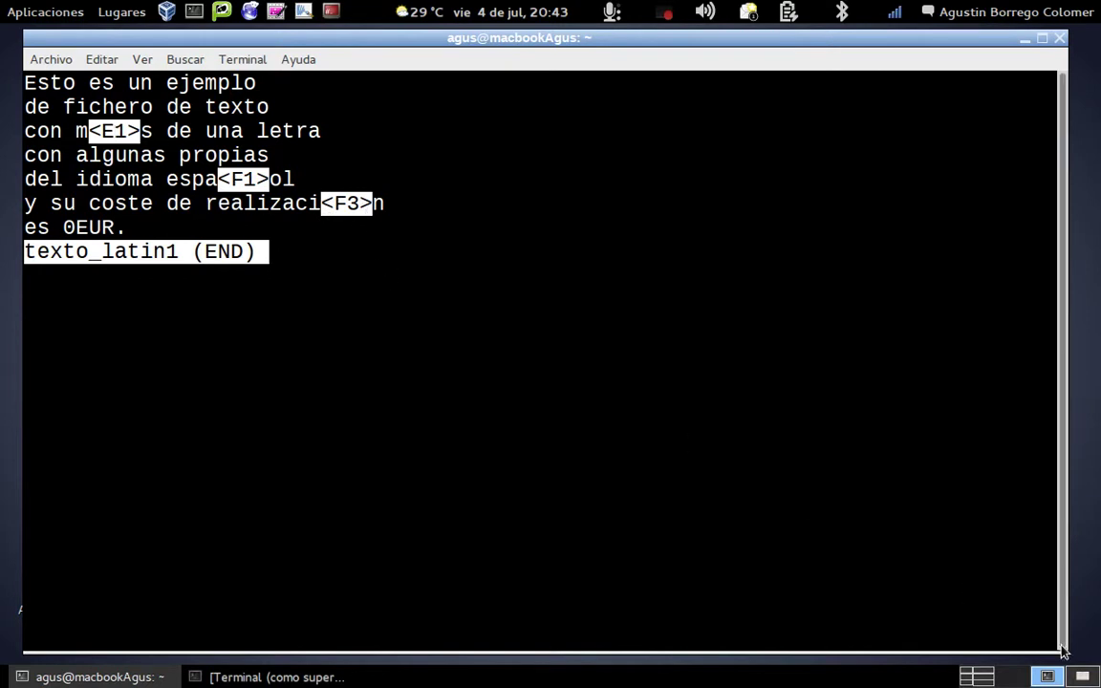
# Step: Consult the iso 8859-15 and iso 8859-1 character tables on the other workspace, and return to the terminal
pyautogui.click(1086, 678)
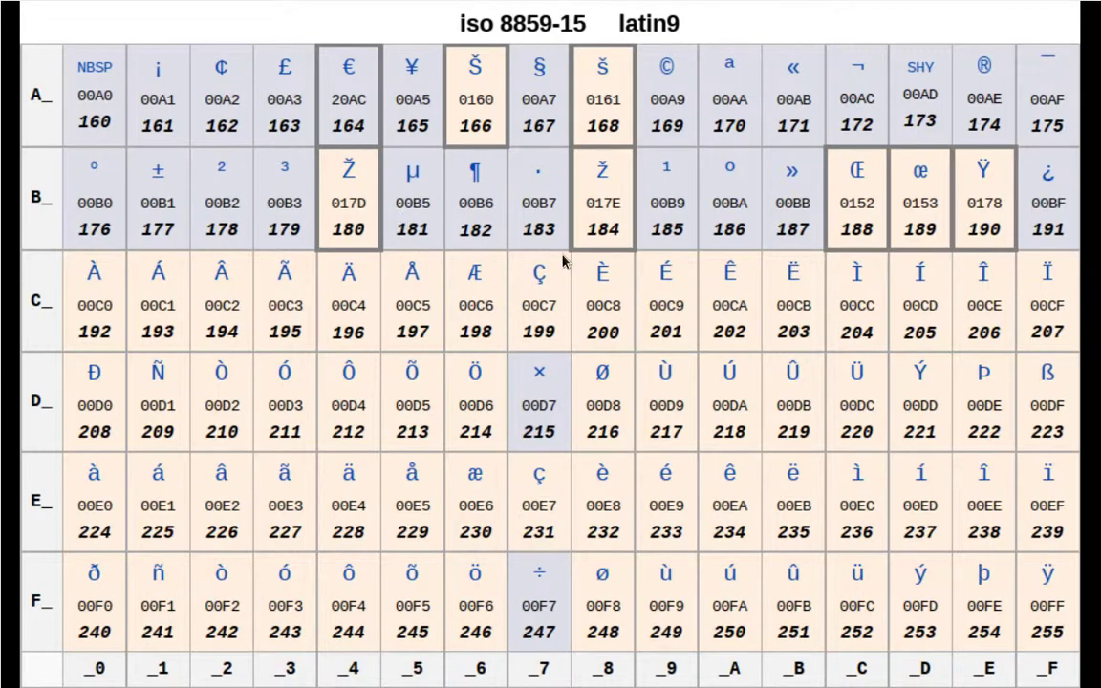
pyautogui.hotkey('alt', 'Tab')
pyautogui.hotkey('alt', 'Tab')
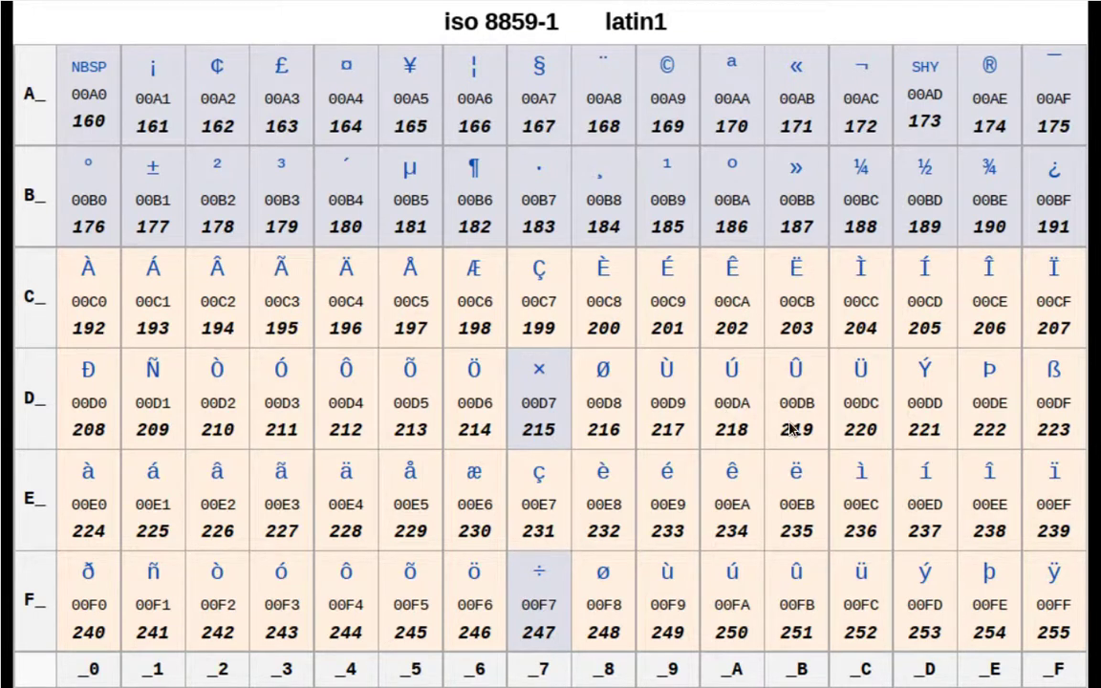
pyautogui.hotkey('ctrl', 'alt', 'Right')
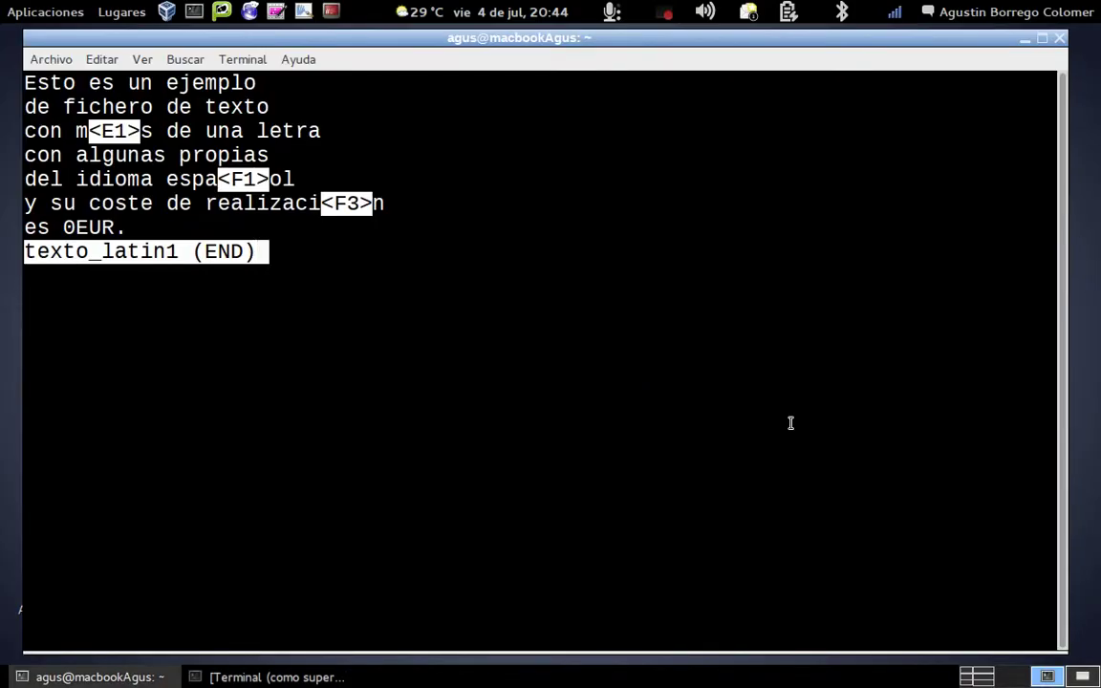
# Step: Leave the texto_latin1 view, display texto_latin9 with less, and return to the prompt
pyautogui.press('q')
pyautogui.press('Up')
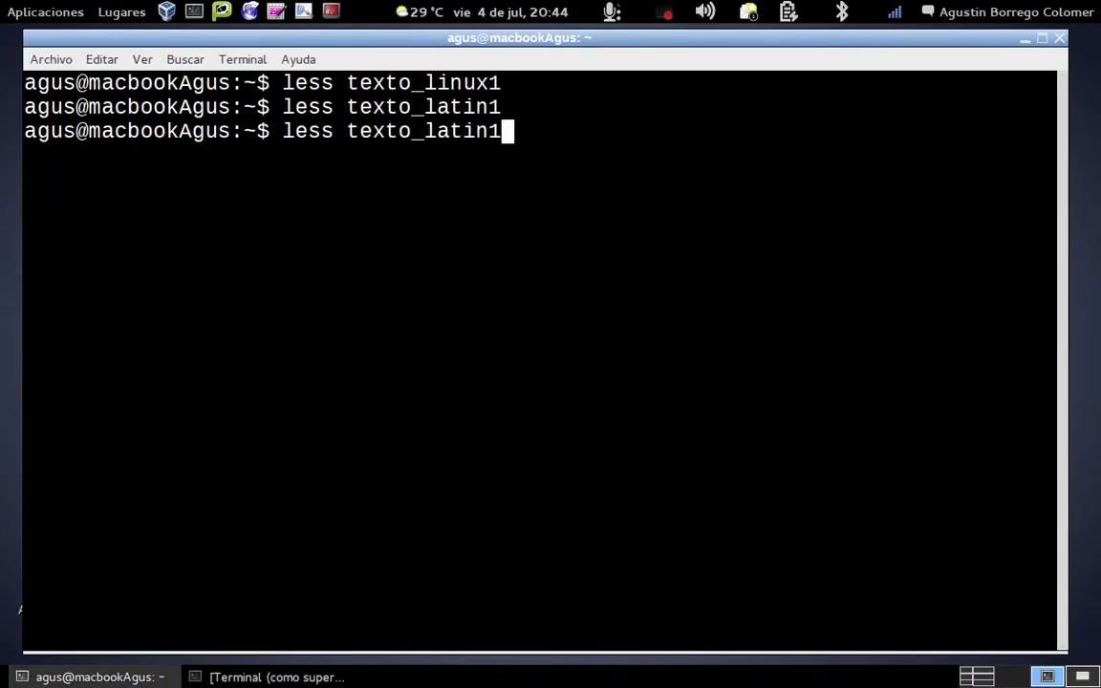
pyautogui.press('BackSpace')
pyautogui.write('9')
pyautogui.press('Return')
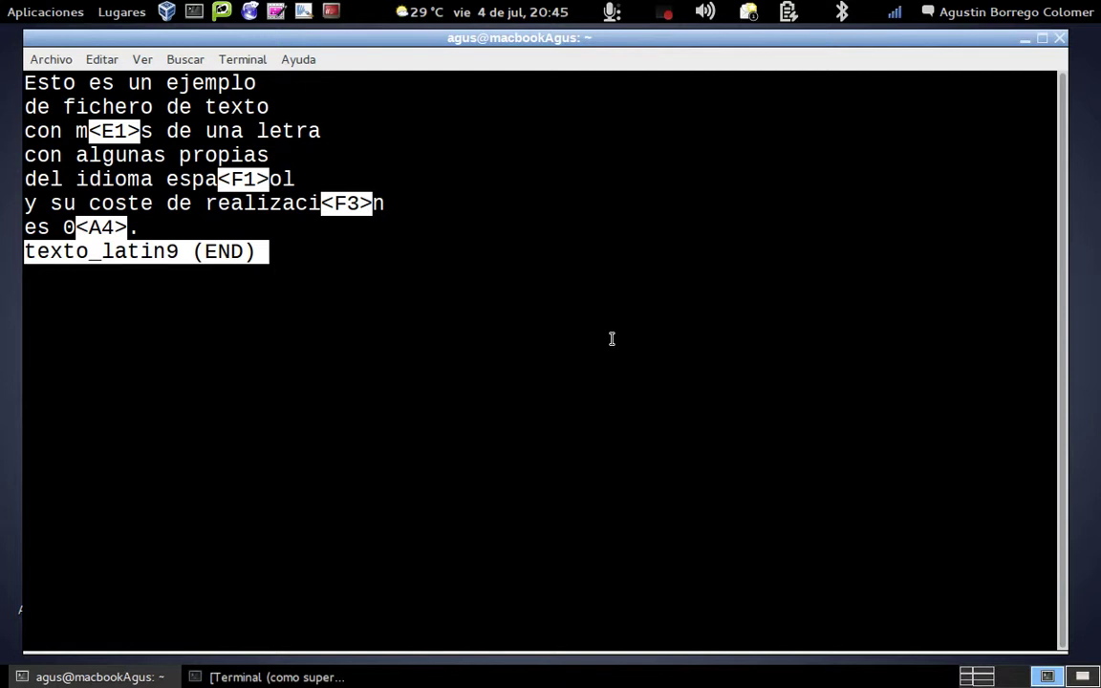
pyautogui.press('q')
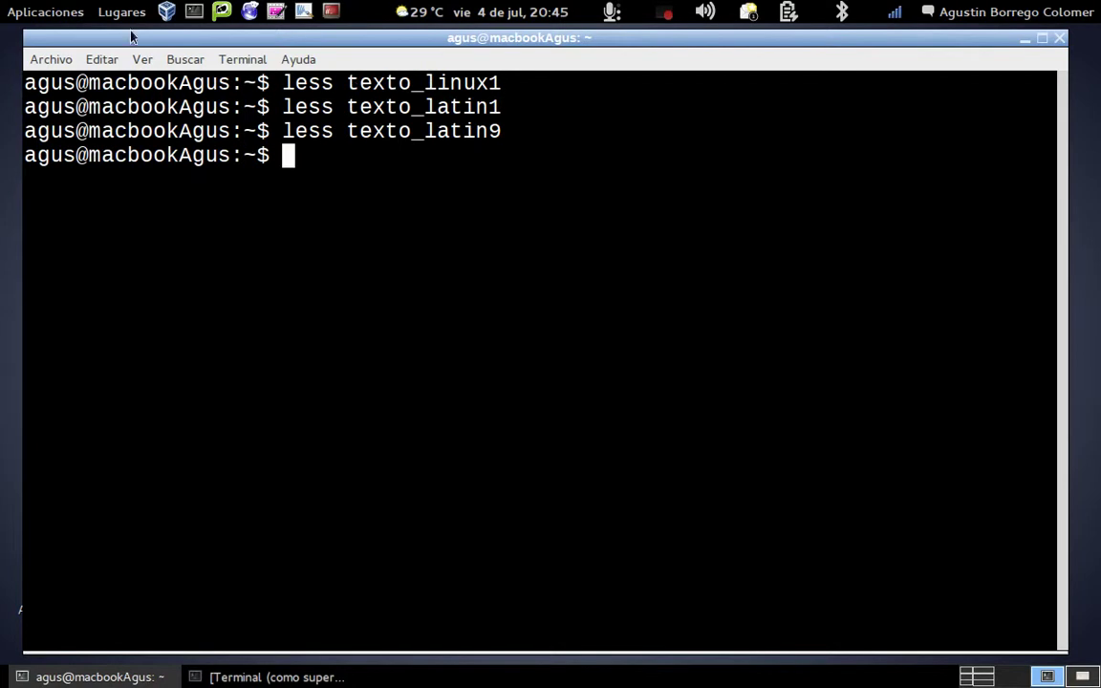
# Step: Switch to gedit, open the recent file texto_linux1, and move the editor window toward the middle of the desktop
pyautogui.click(61, 12)
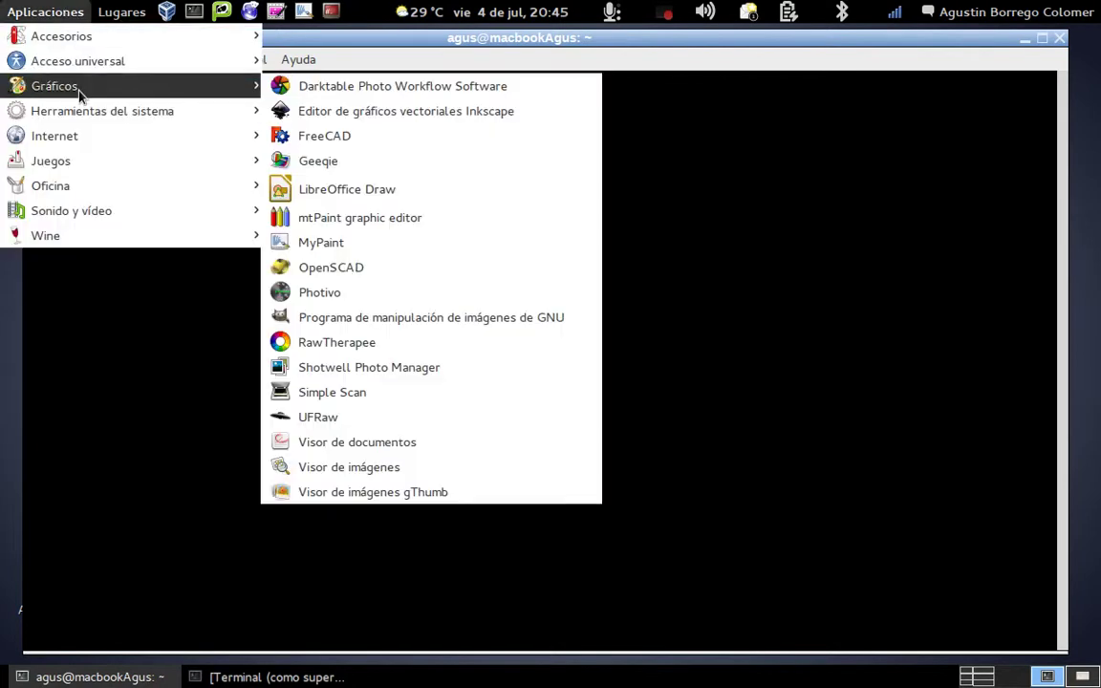
pyautogui.moveTo(84, 38)
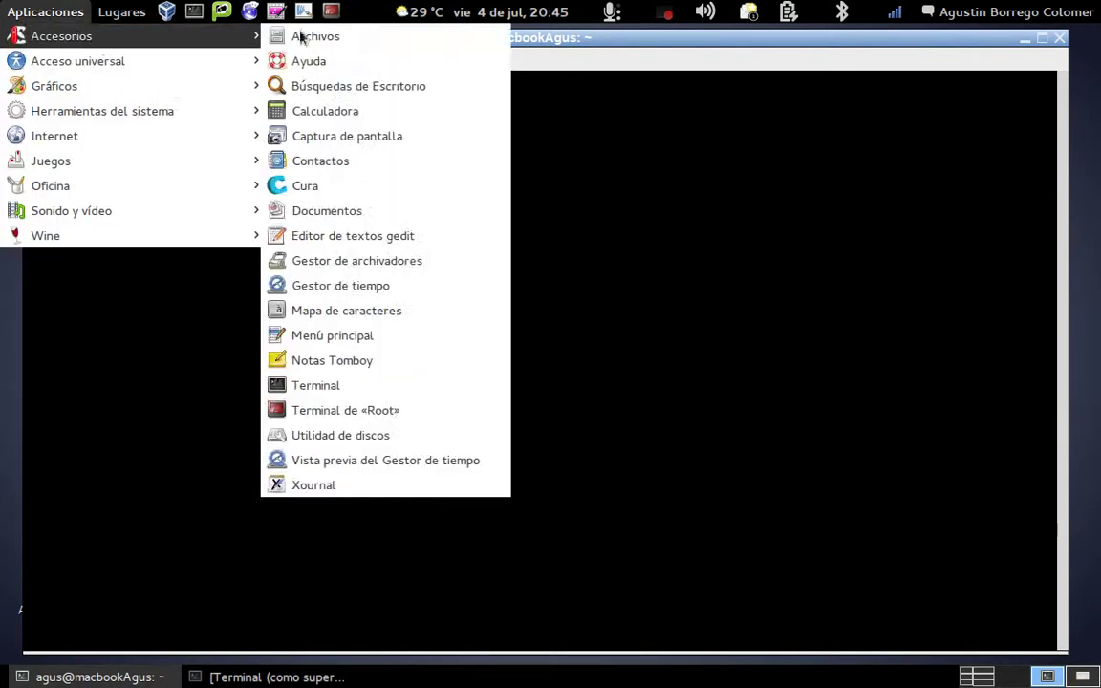
pyautogui.click(375, 237)
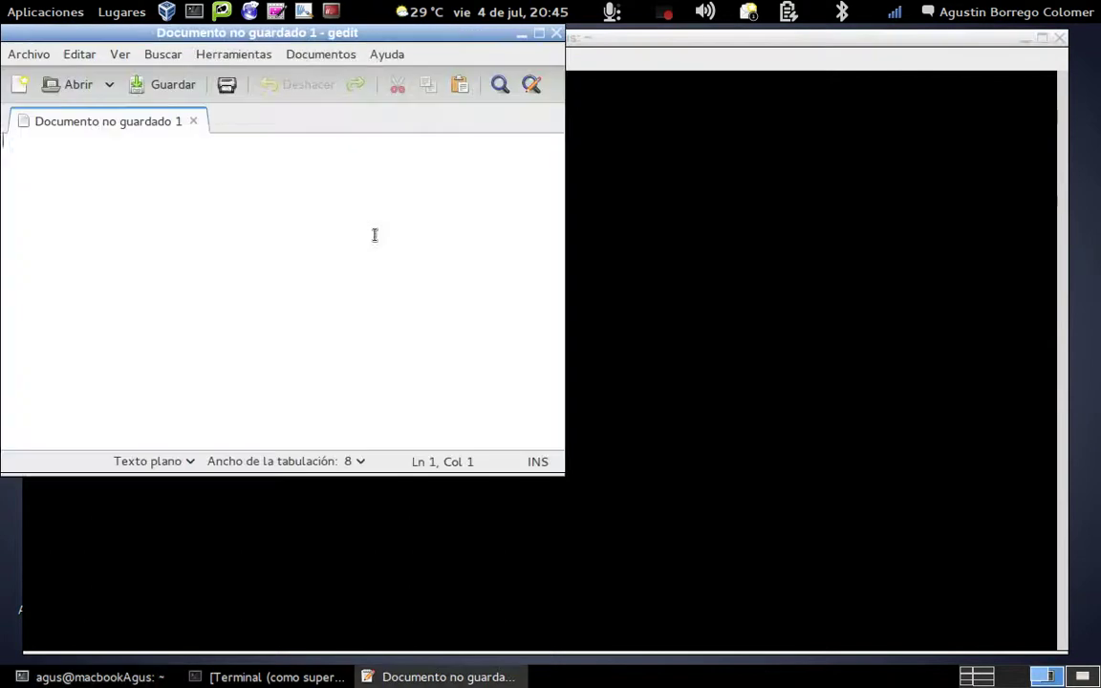
pyautogui.click(22, 54)
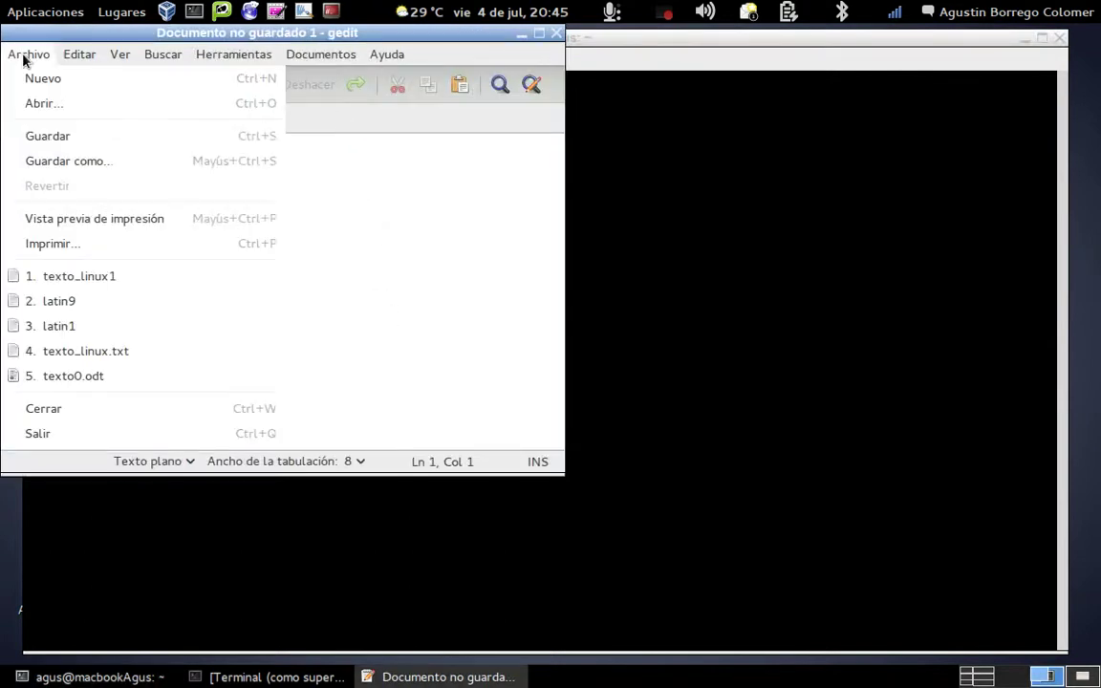
pyautogui.click(82, 278)
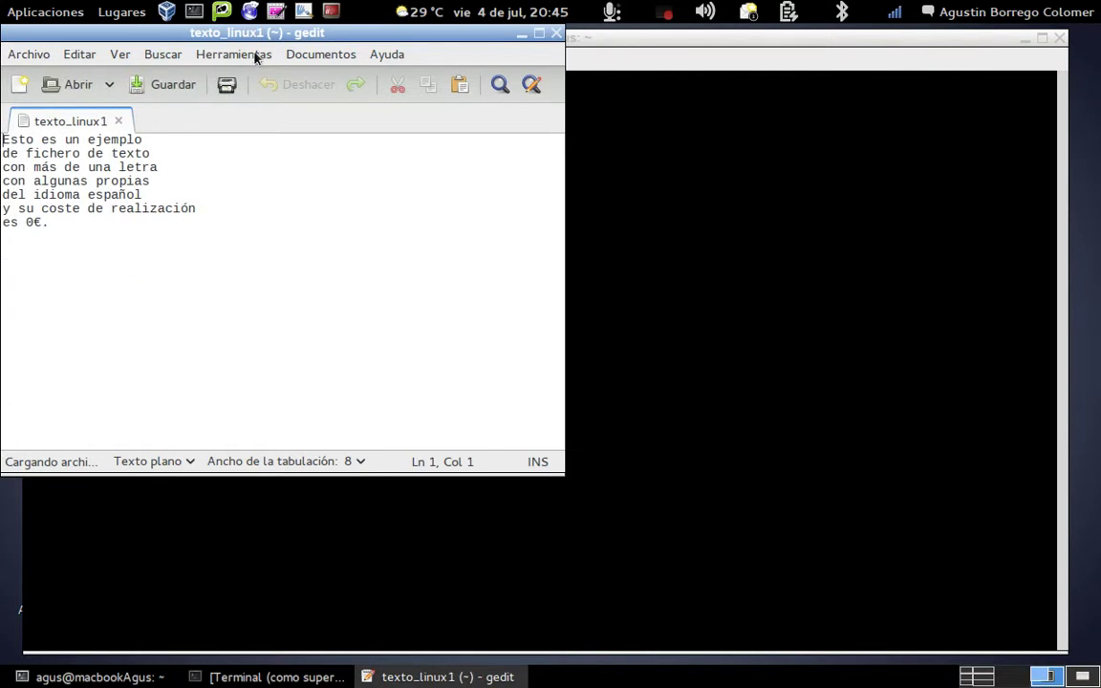
pyautogui.moveTo(258, 35); pyautogui.dragTo(495, 112)
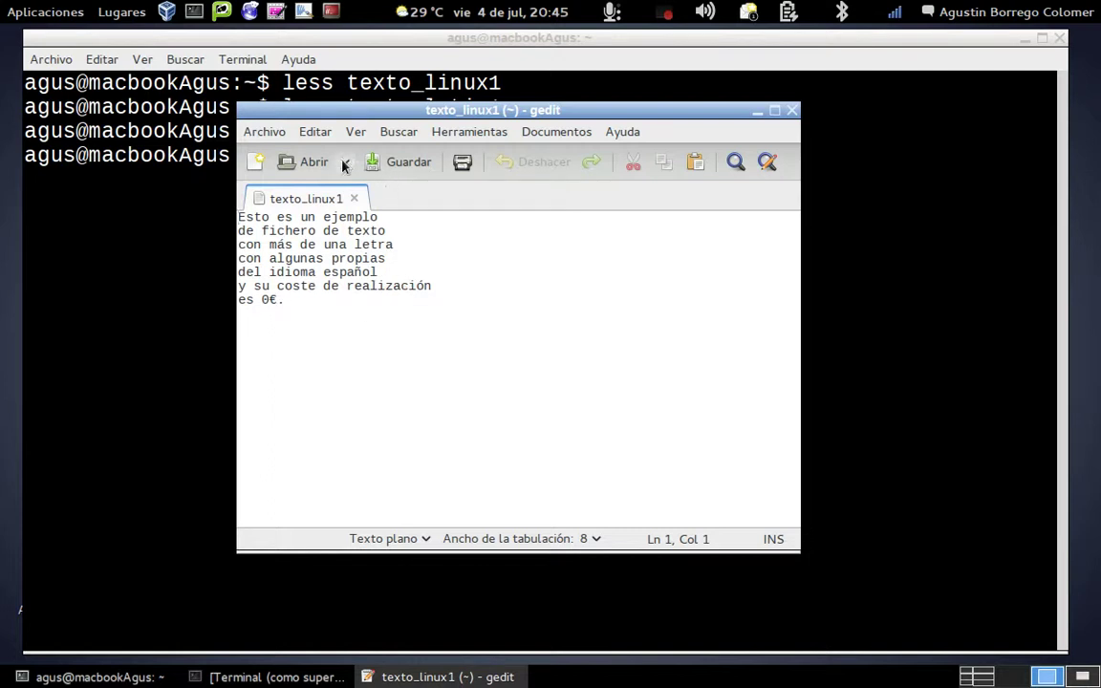
# Step: Start saving texto_linux1 under another name and review the character encodings offered for the saved file
pyautogui.click(272, 134)
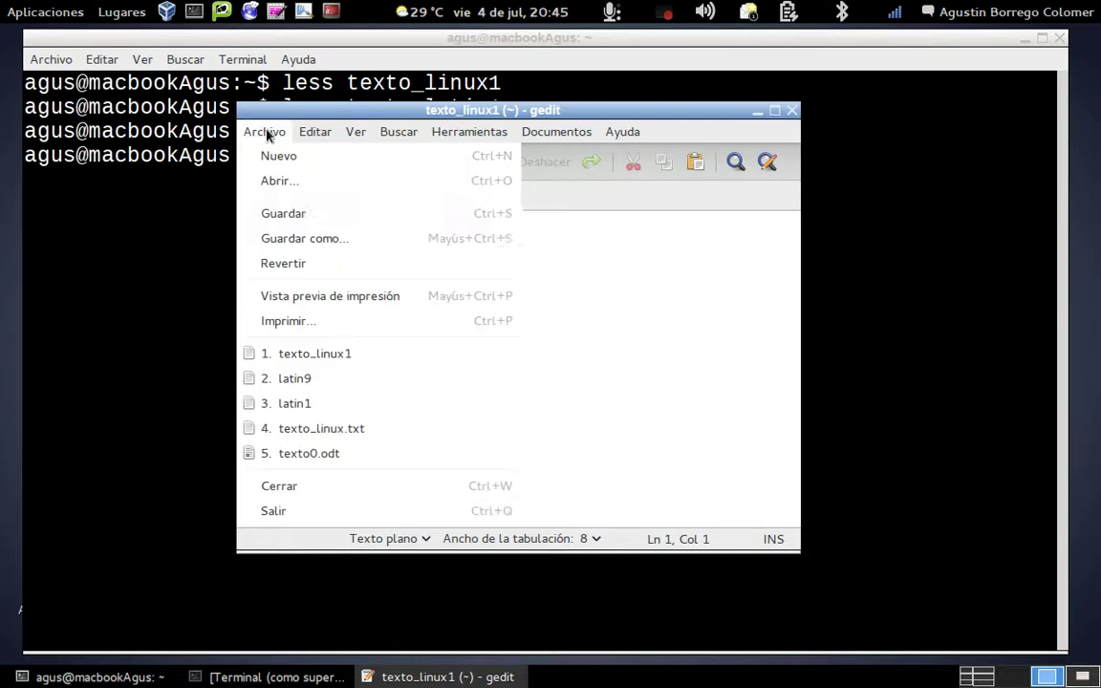
pyautogui.click(309, 246)
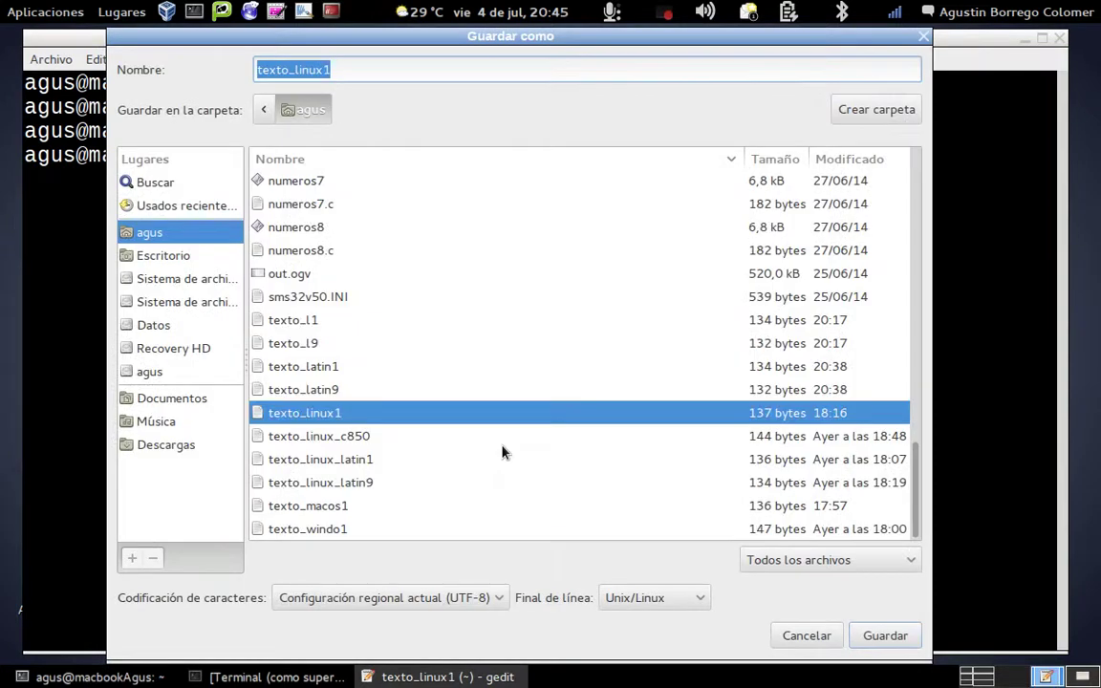
pyautogui.click(497, 598)
pyautogui.click(497, 598)
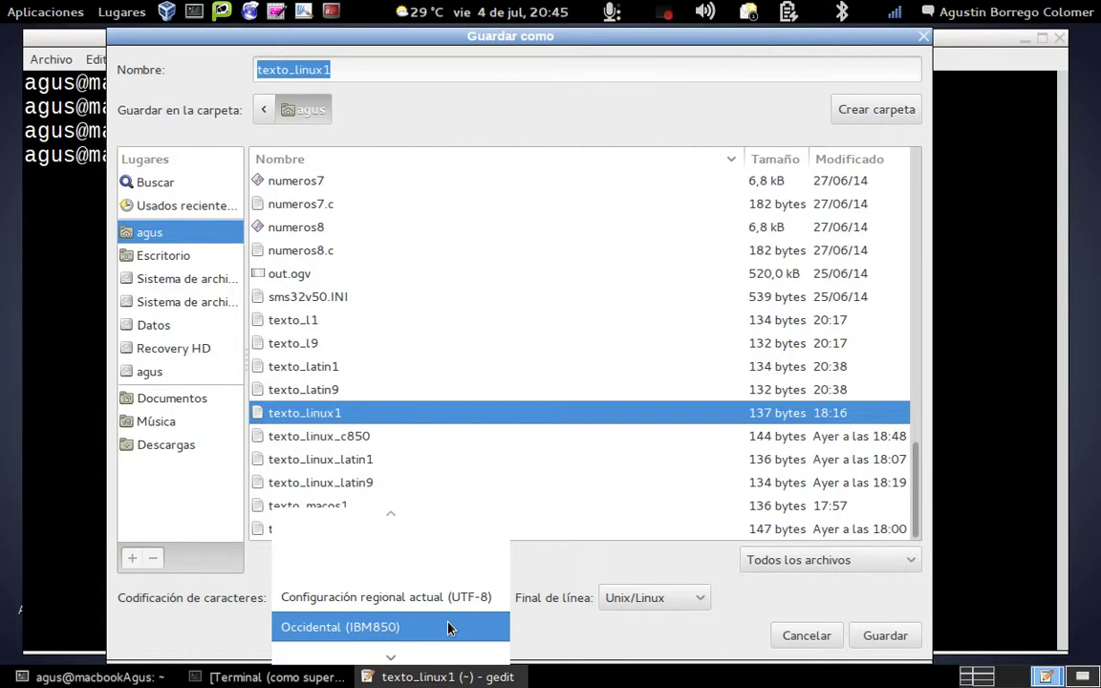
pyautogui.scroll(-2, 449, 626)
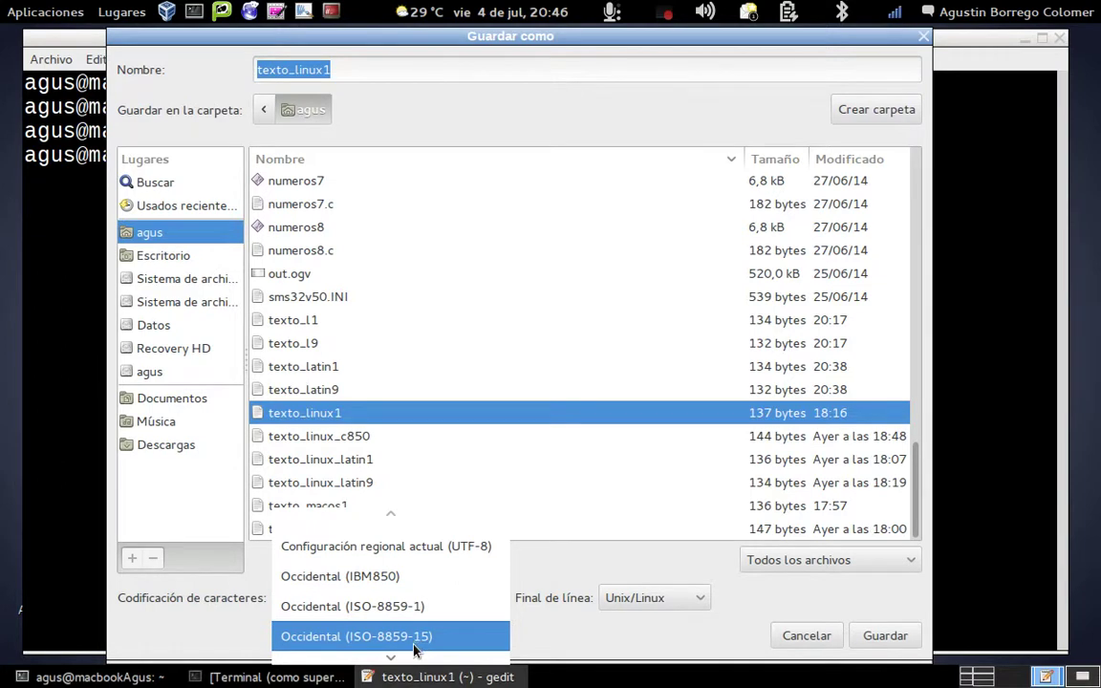
pyautogui.scroll(-1, 399, 654)
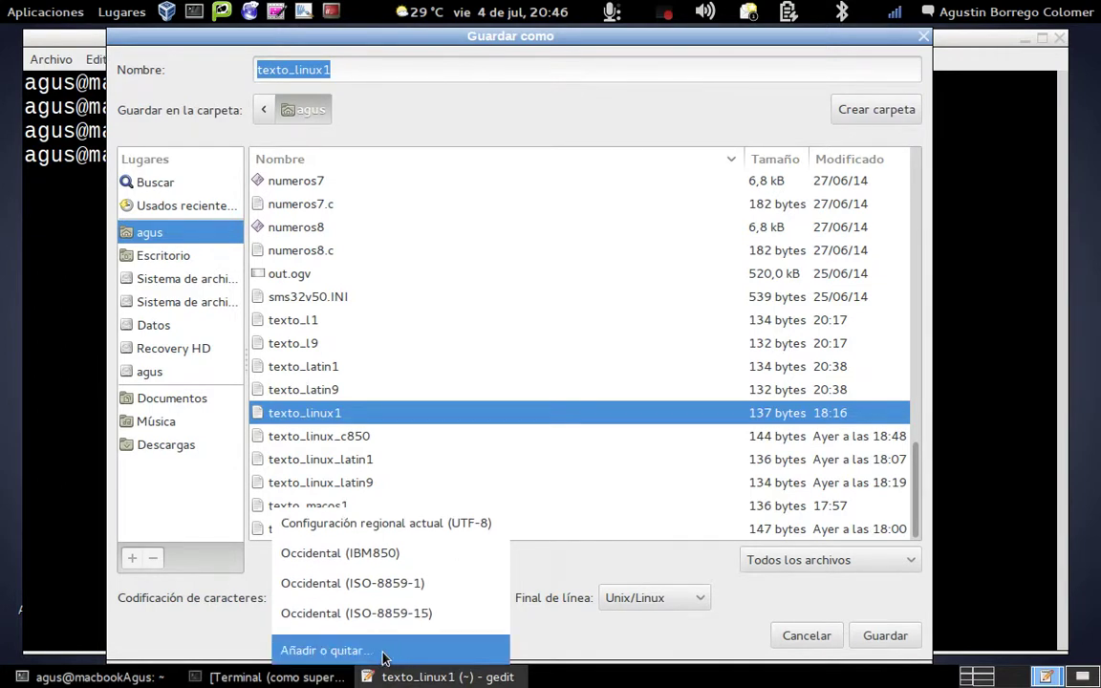
# Step: Add the Occidental WINDOWS-1252 encoding to the character encodings offered when saving
pyautogui.click(382, 655)
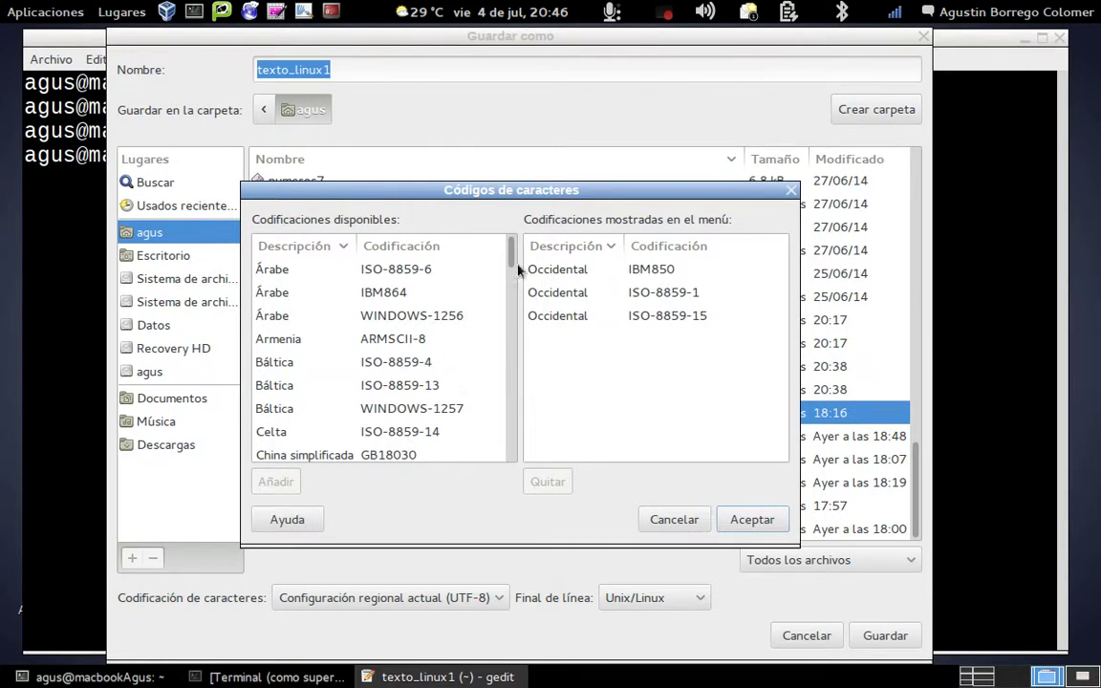
pyautogui.moveTo(512, 260); pyautogui.dragTo(519, 360)
pyautogui.scroll(-5, 519, 361)
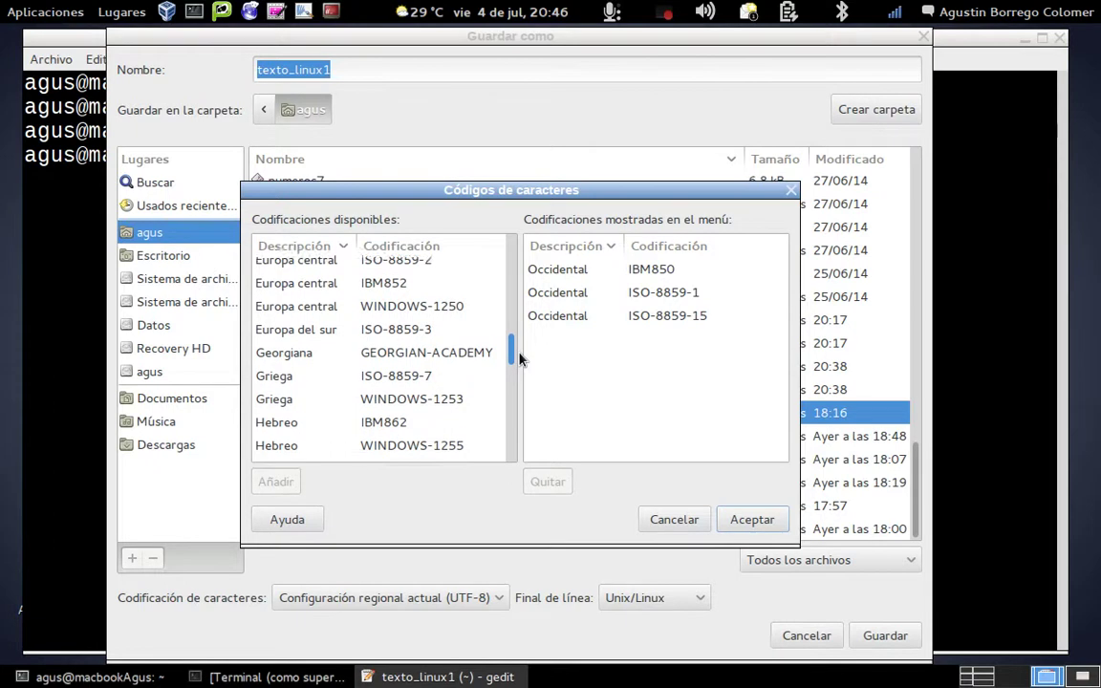
pyautogui.scroll(-1, 519, 377)
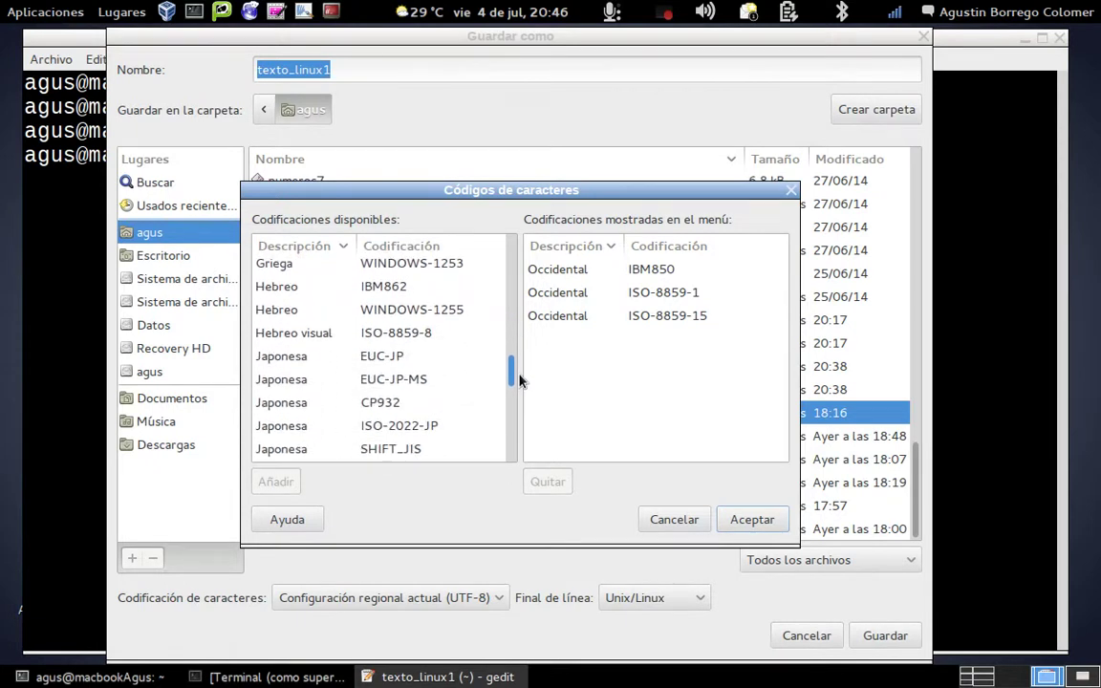
pyautogui.scroll(-5, 522, 381)
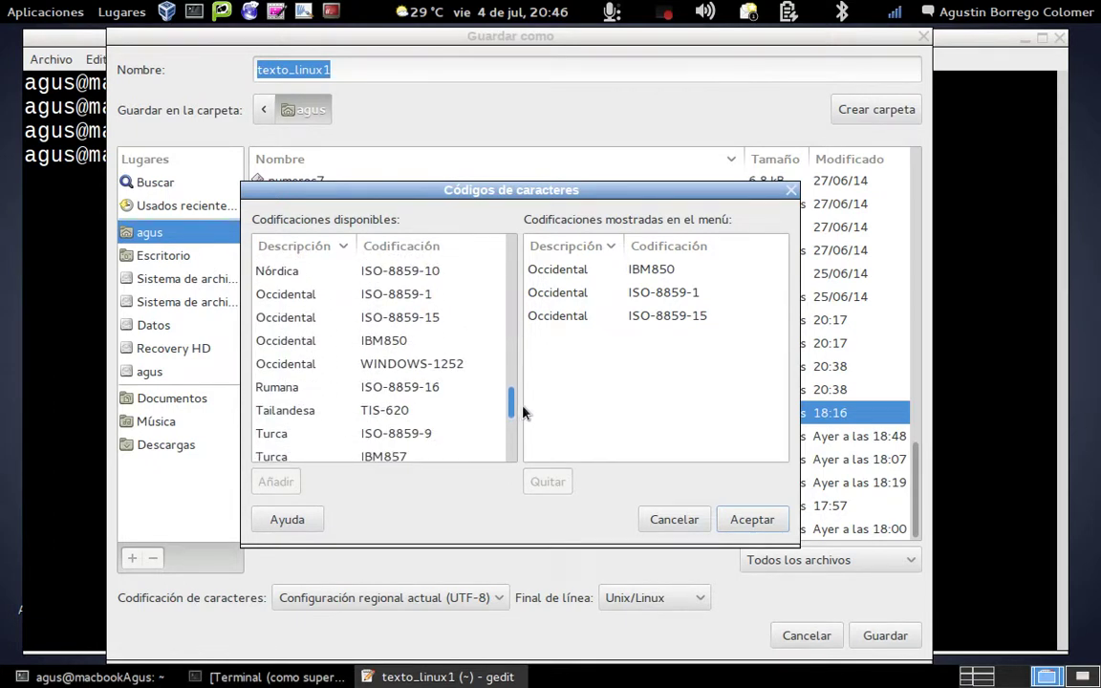
pyautogui.click(309, 372)
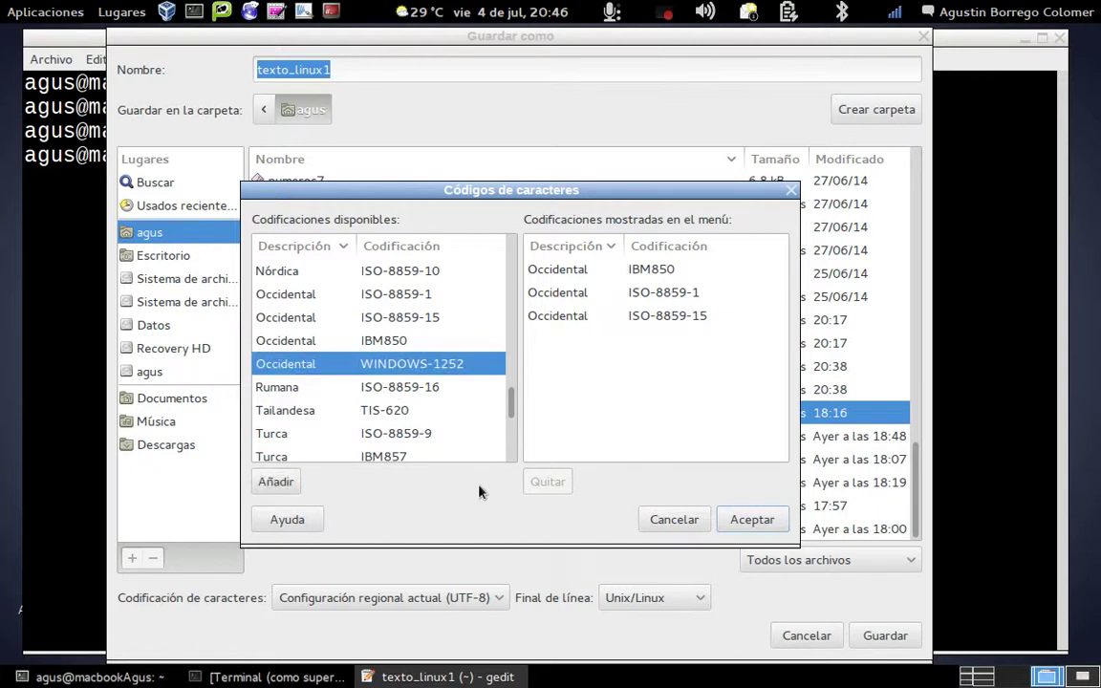
pyautogui.click(279, 482)
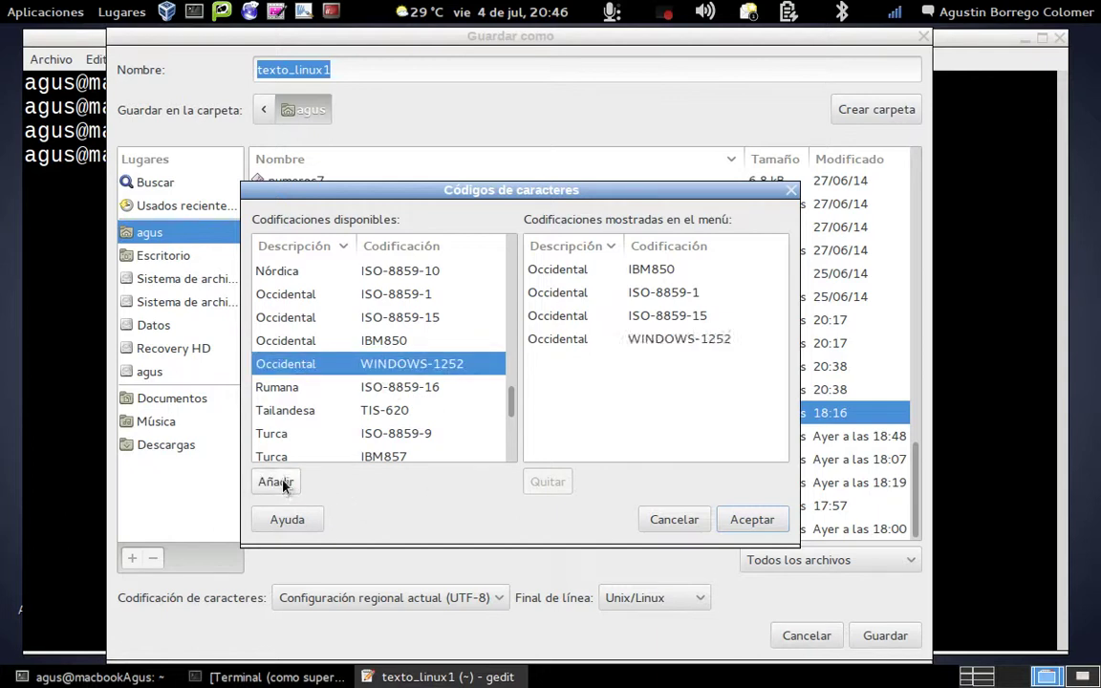
# Step: Remove IBM850 from the encodings offered when saving, and accept the changes to the encoding list
pyautogui.click(644, 271)
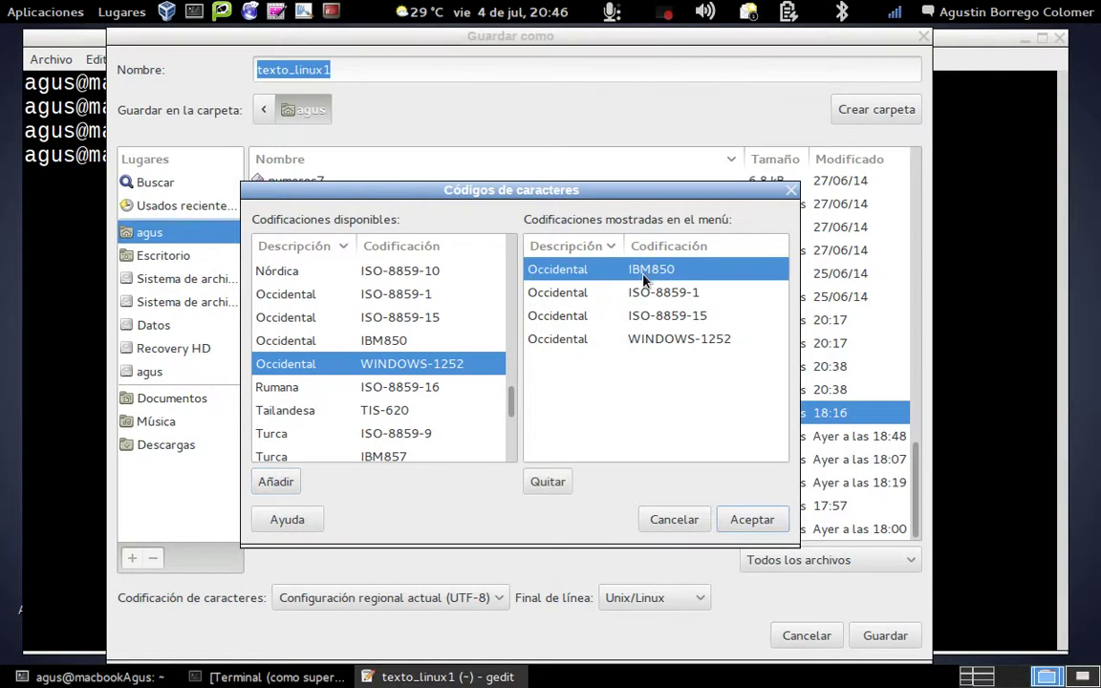
pyautogui.click(560, 481)
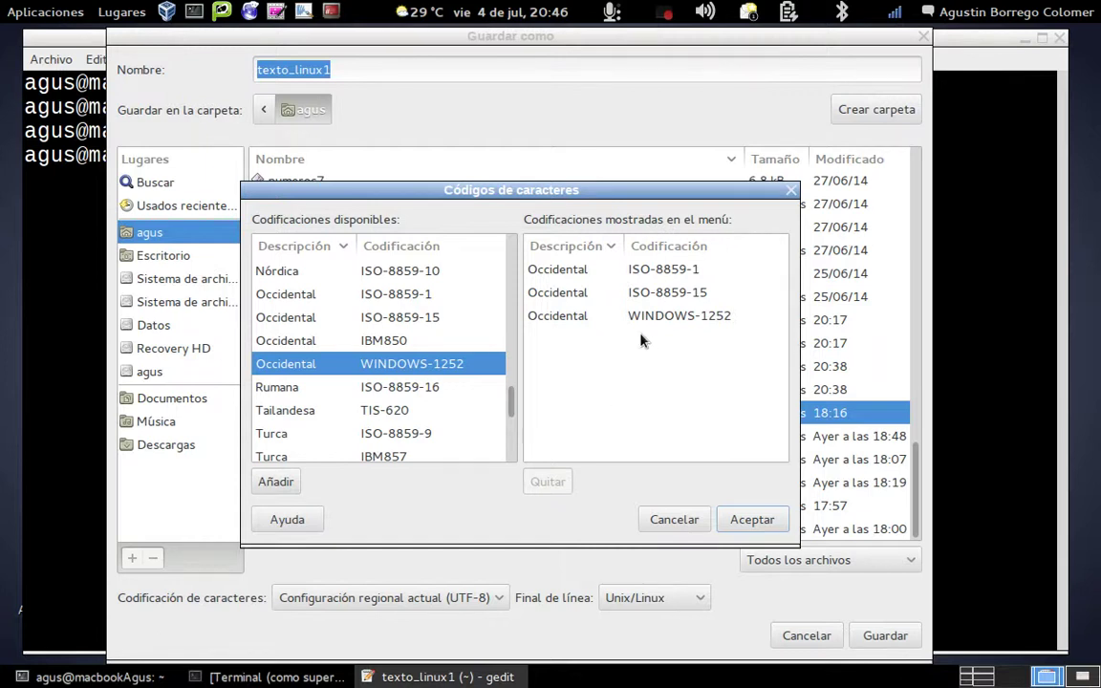
pyautogui.click(744, 521)
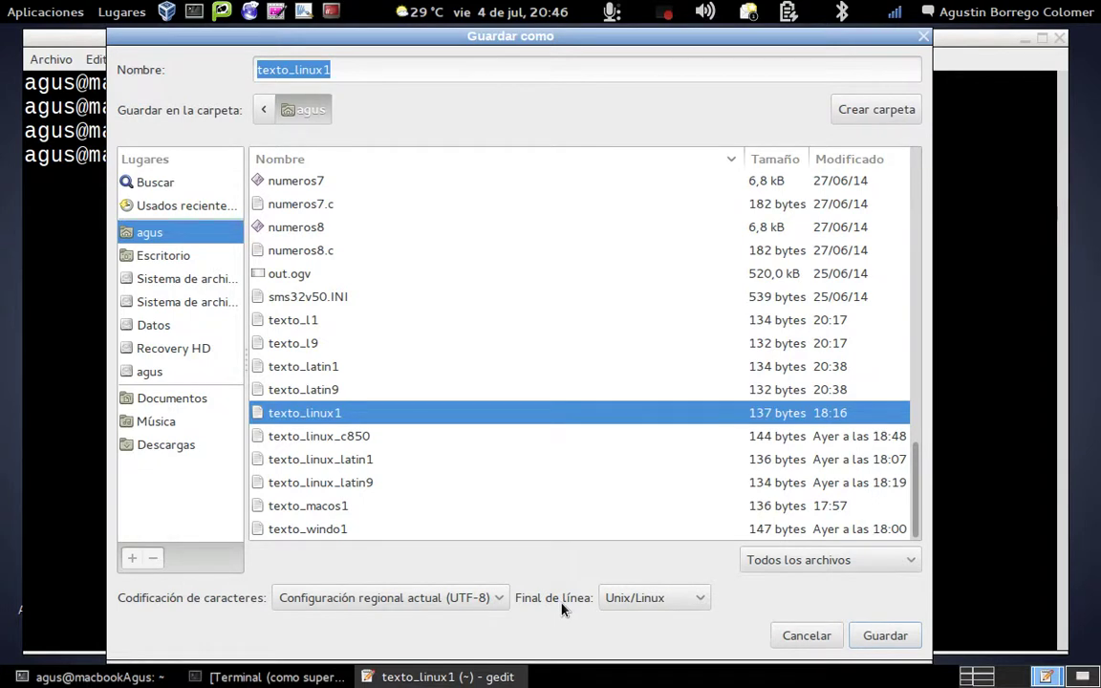
# Step: Review the available line-ending formats, keep Unix/Linux, and cancel saving the file
pyautogui.click(701, 598)
pyautogui.moveTo(677, 655)
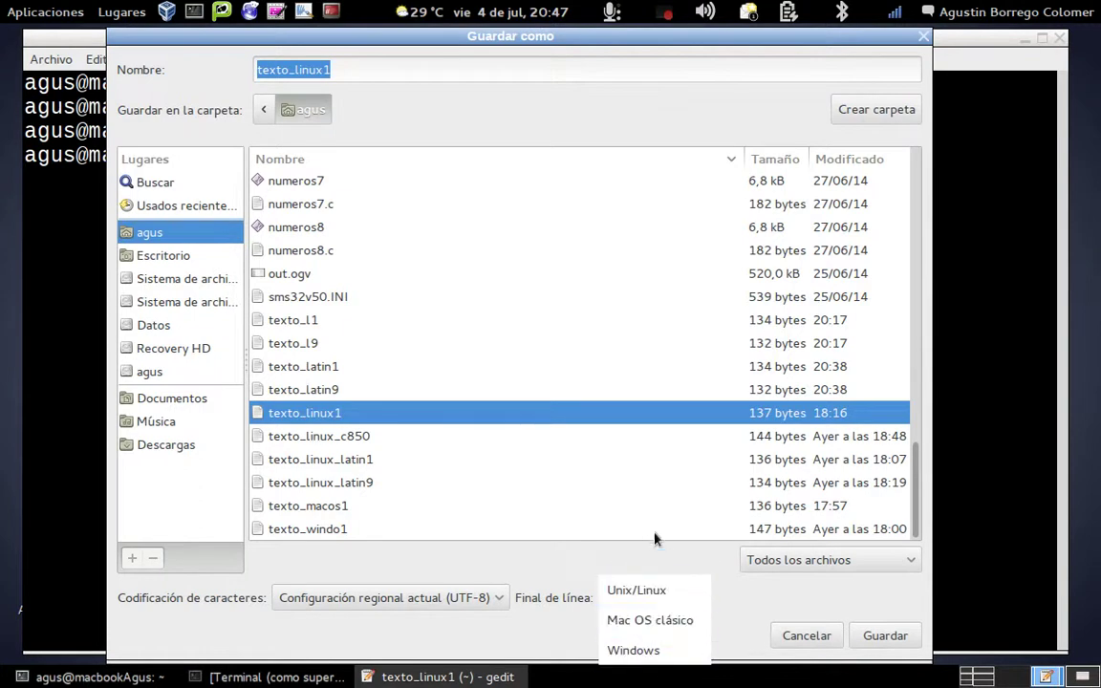
pyautogui.click(646, 593)
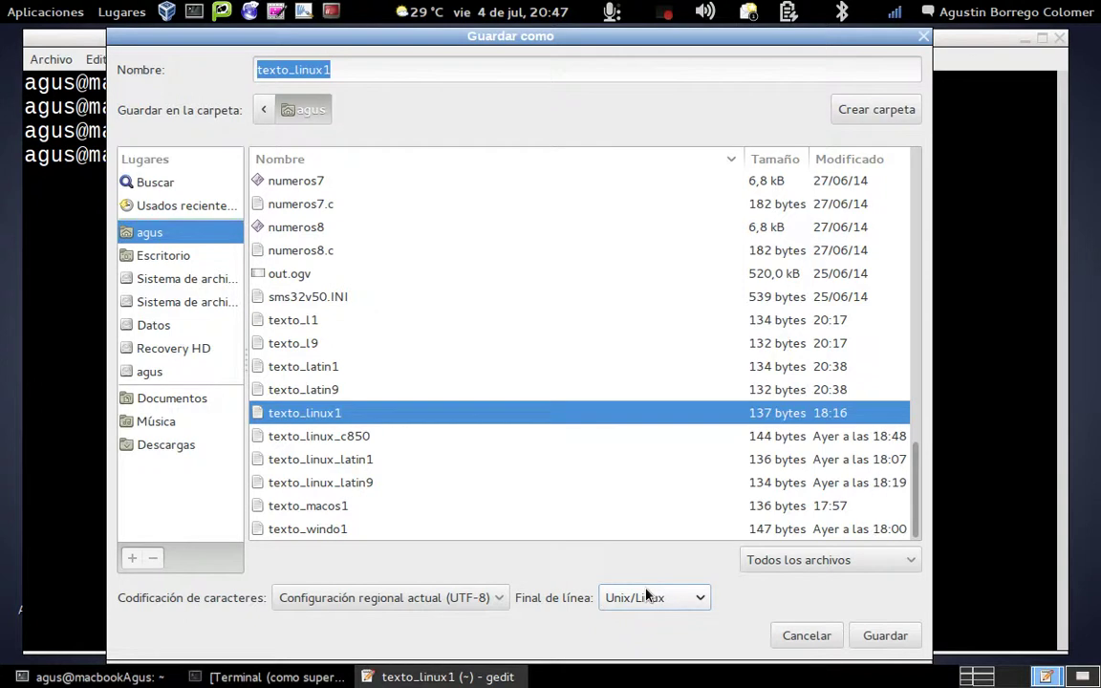
pyautogui.click(825, 638)
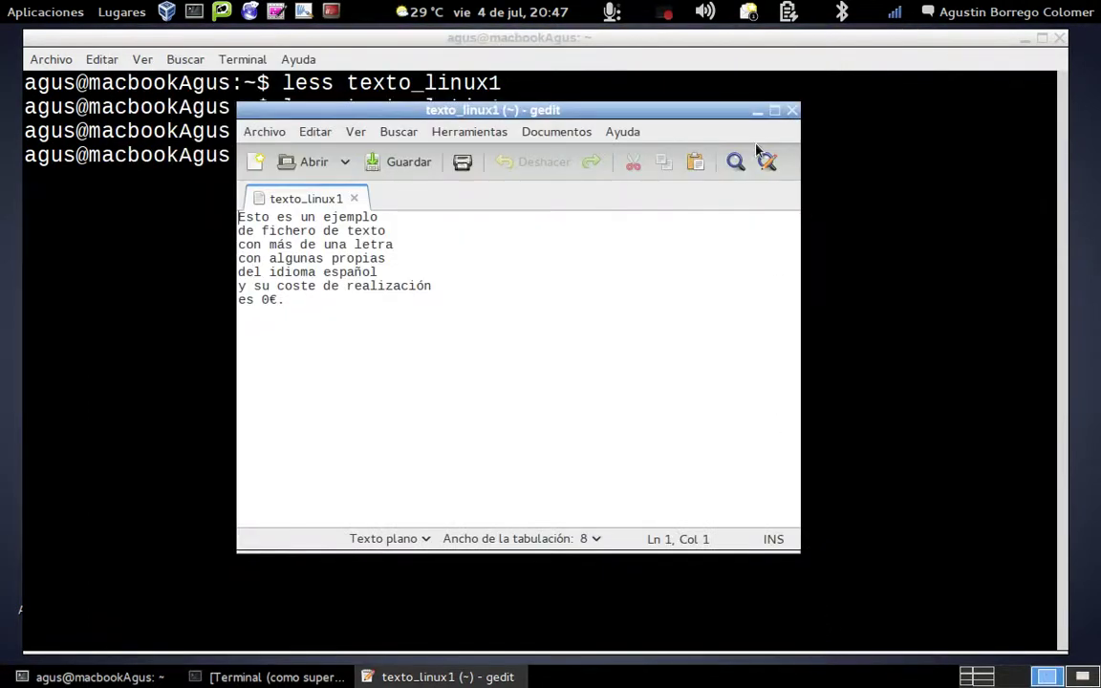